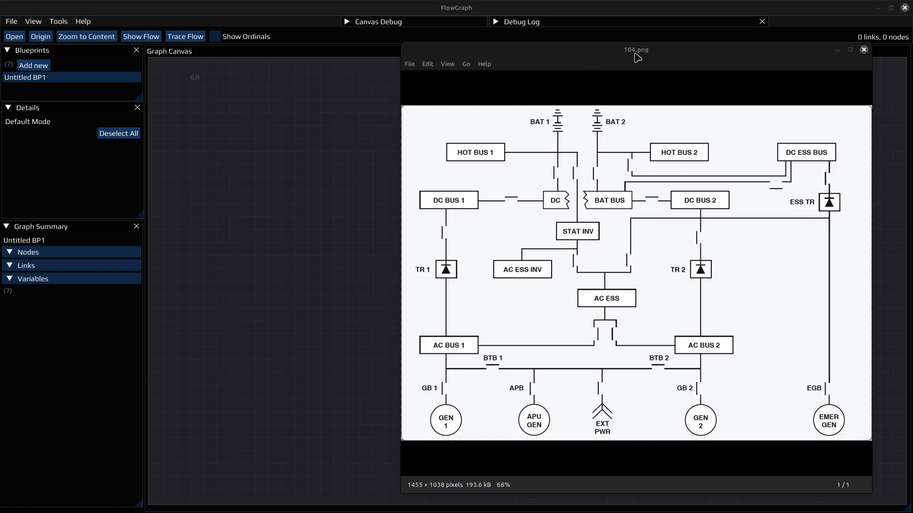
Step: Close the 104.png reference diagram and add a libelec Generator node near the canvas origin
left_click(863, 50)
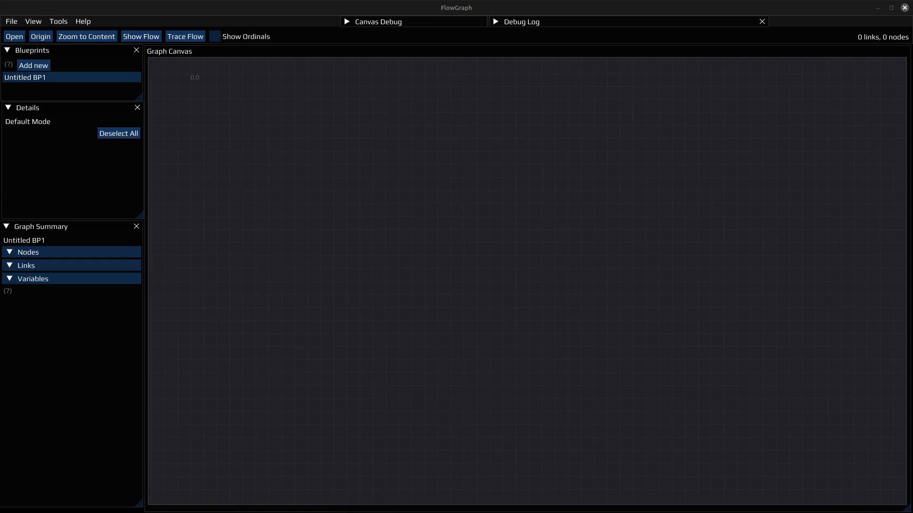
left_click(188, 88)
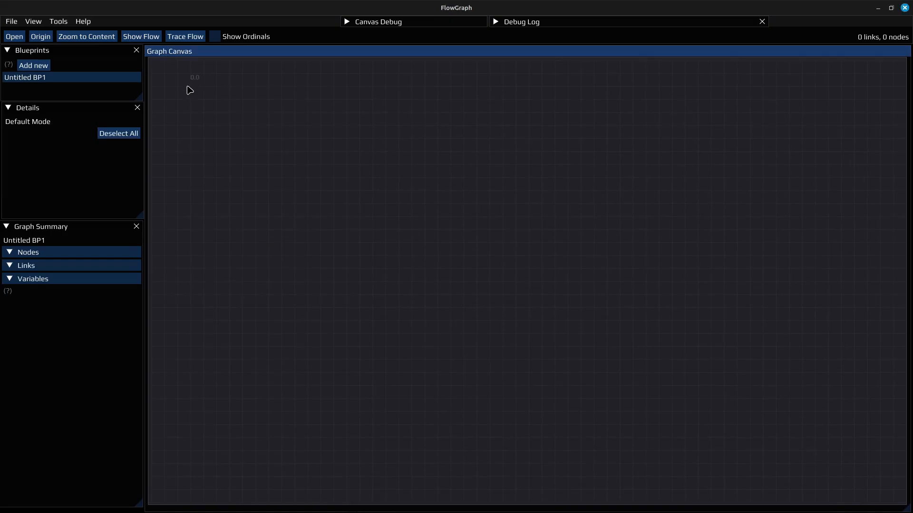
right_click(180, 86)
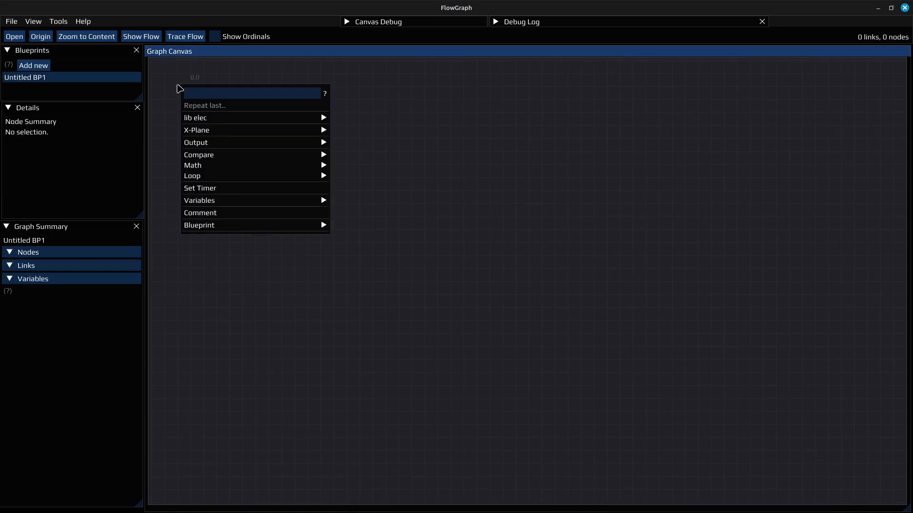
mouse_move(198, 119)
left_click(351, 130)
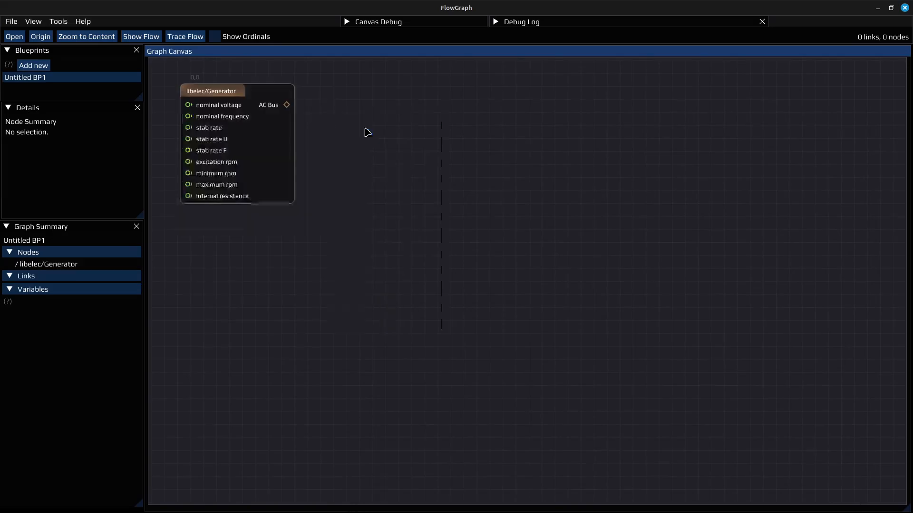
Step: Add four more libelec Generator nodes in a column below the first one
right_click(197, 221)
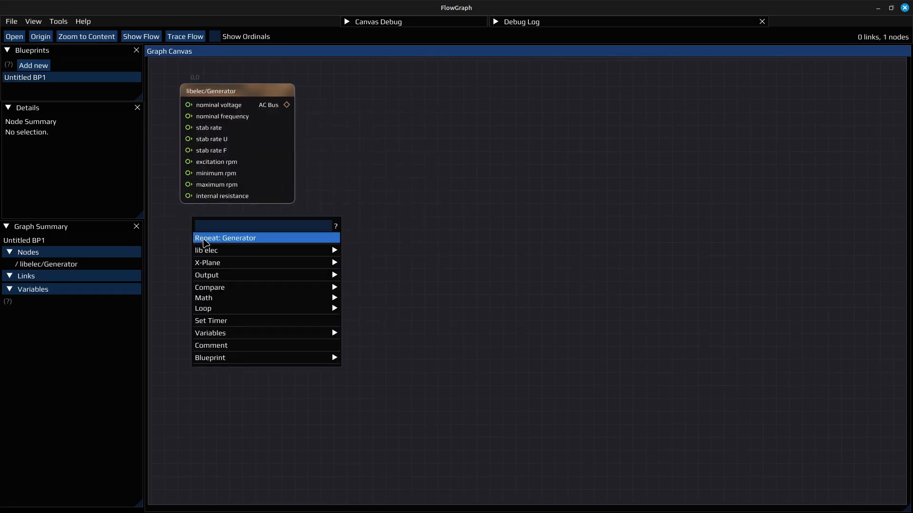
left_click(205, 240)
right_click(180, 364)
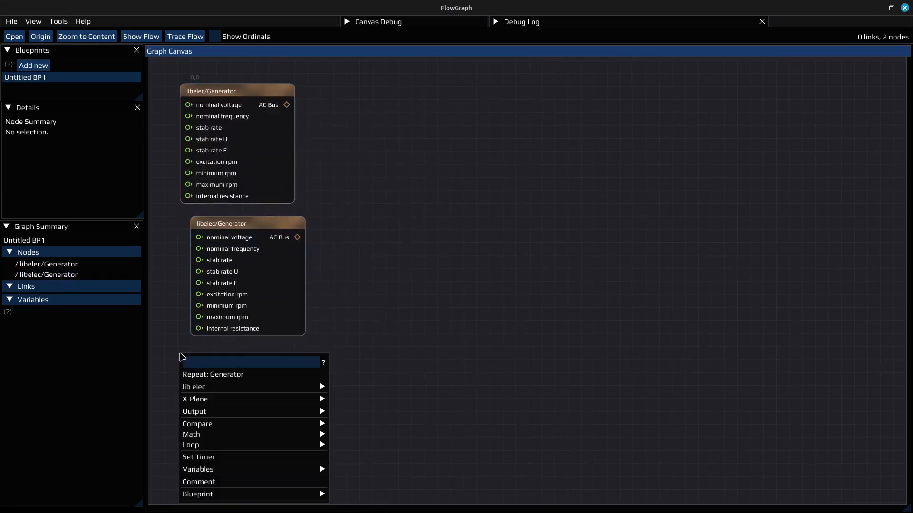
left_click(204, 375)
left_click_drag(339, 430, 379, 238)
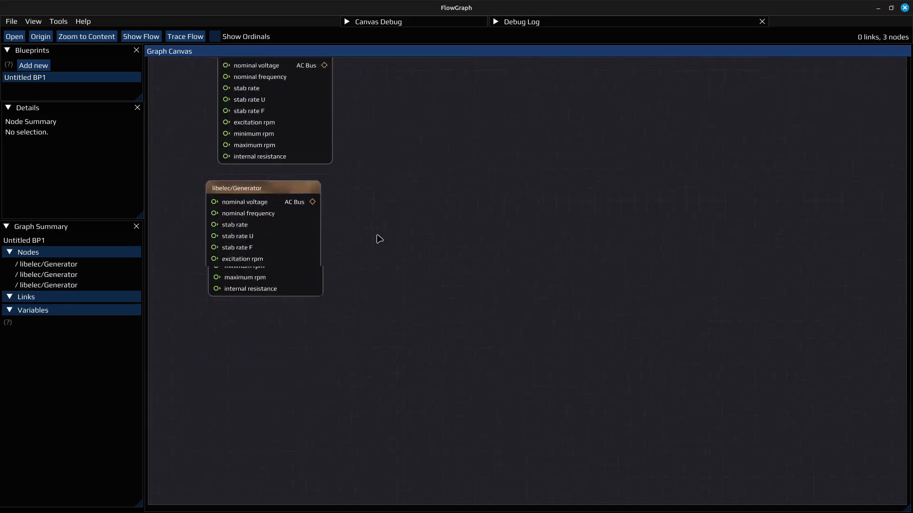
right_click(229, 299)
left_click(243, 316)
left_click_drag(415, 417, 401, 175)
right_click(225, 271)
left_click(238, 288)
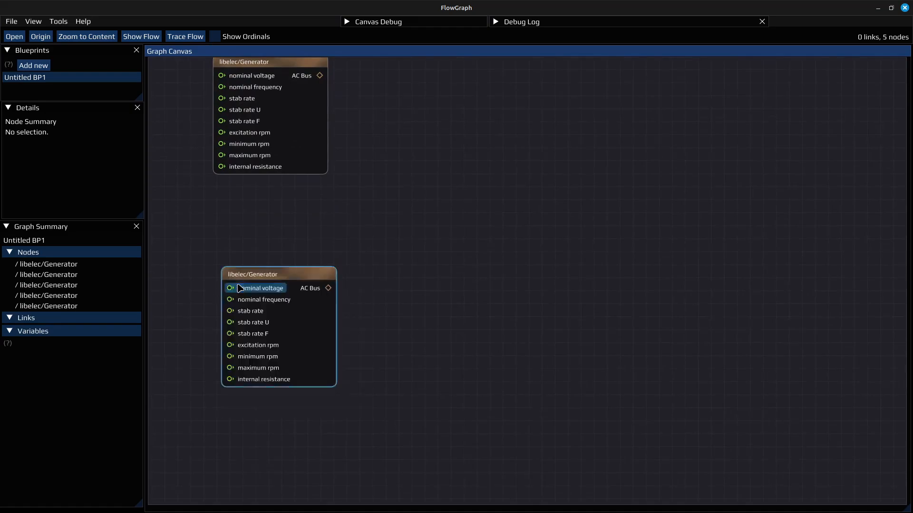
Step: Name the lowest generator node EMER_GEN and the one directly above it GEN_2
left_click(280, 279)
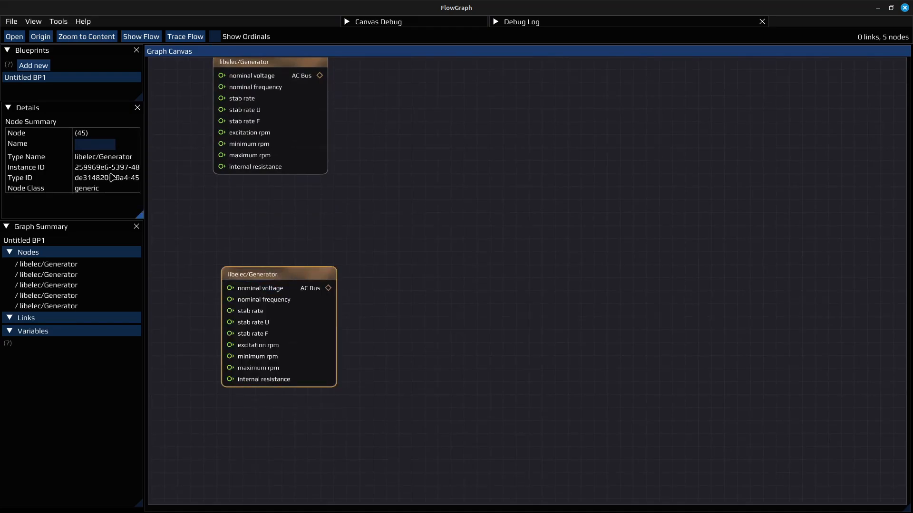
left_click(97, 140)
type("EMER_GEN")
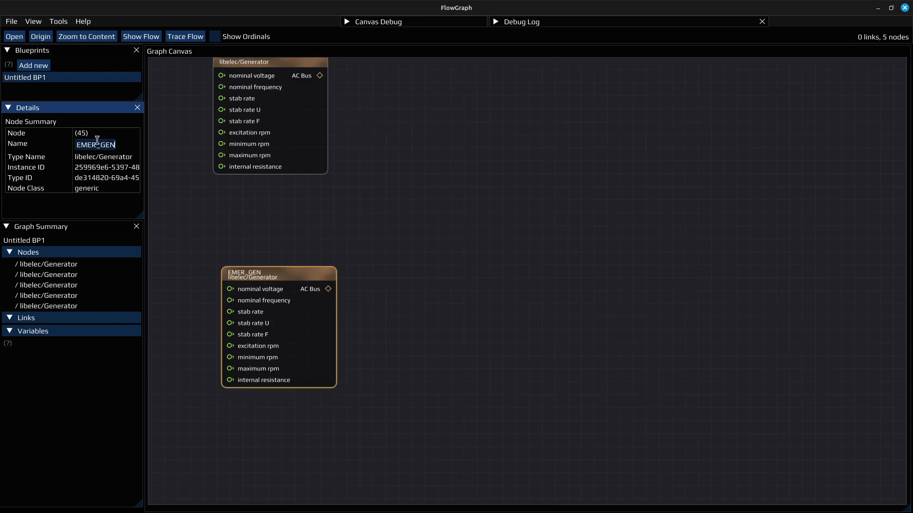
scroll(397, 186, "up", 5)
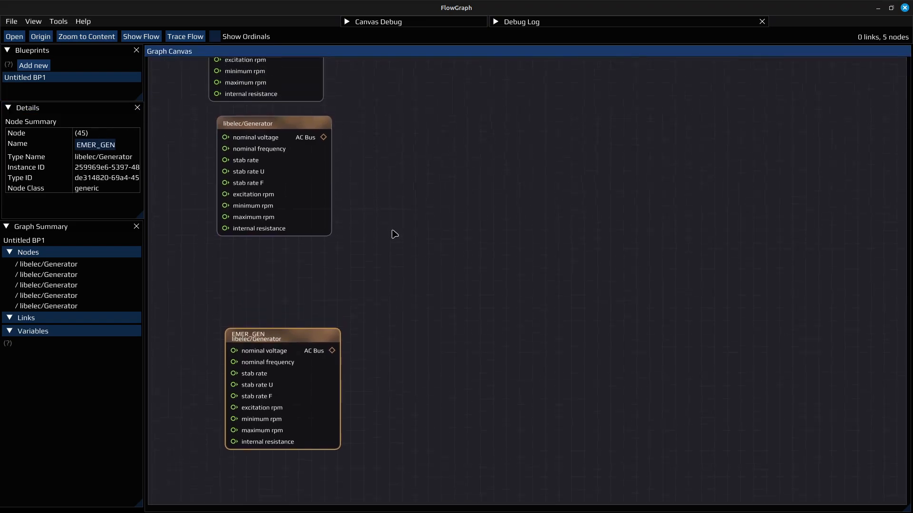
left_click(296, 294)
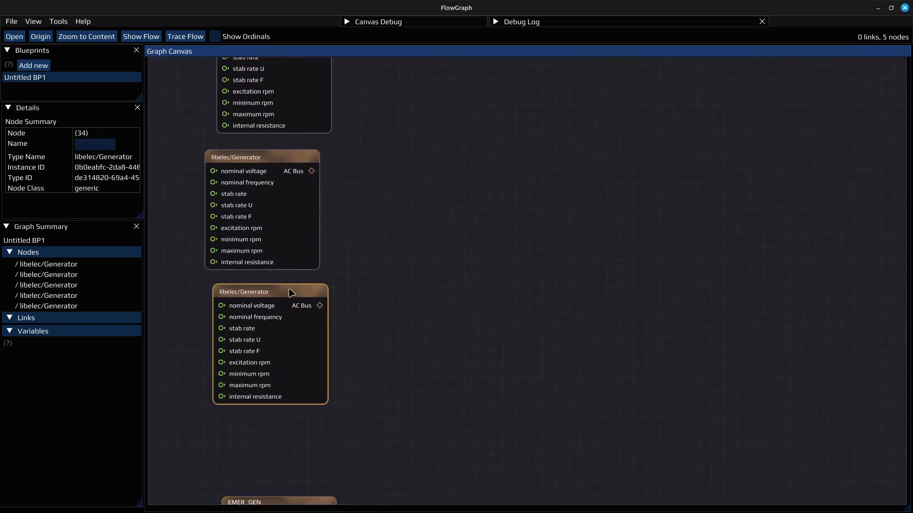
left_click(98, 143)
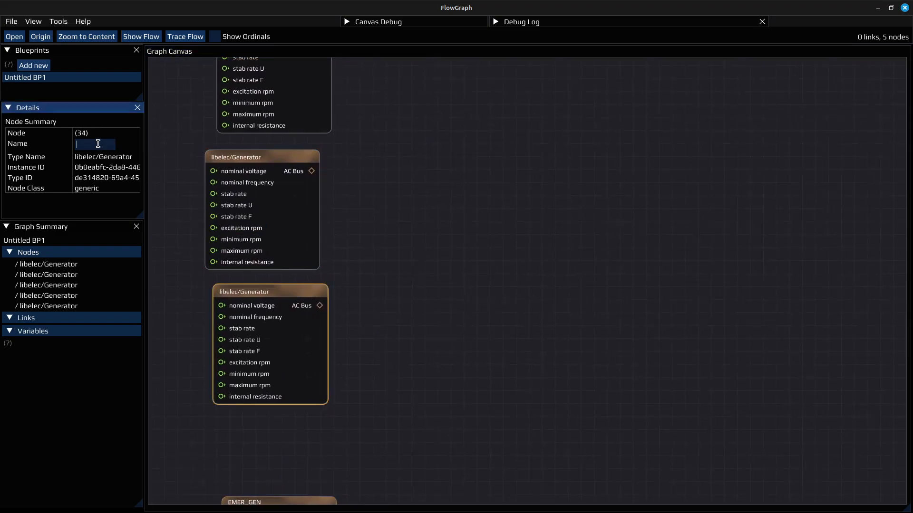
type("GEN_2")
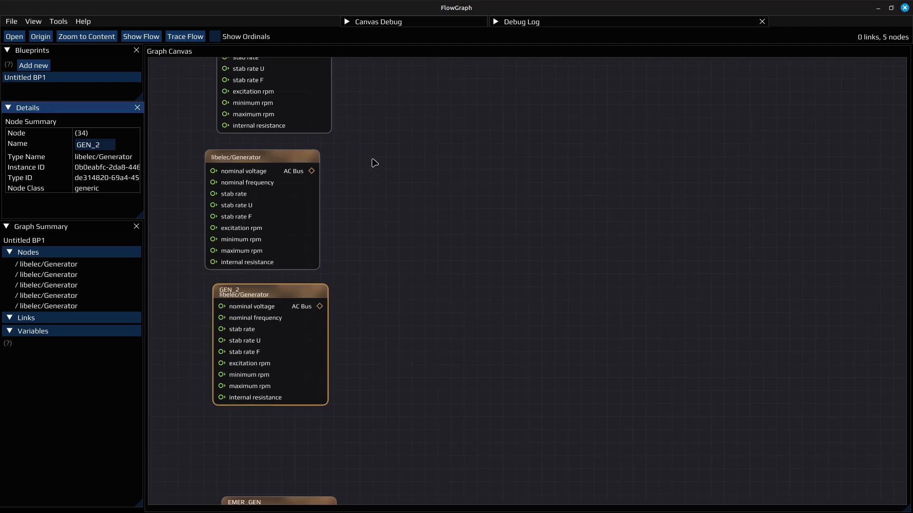
Step: Name the generator directly above GEN_2 EXT_PWR and the second generator in the column APU_GEN
left_click_drag(356, 161, 366, 309)
left_click(280, 303)
left_click(80, 143)
type("EXT_PWR")
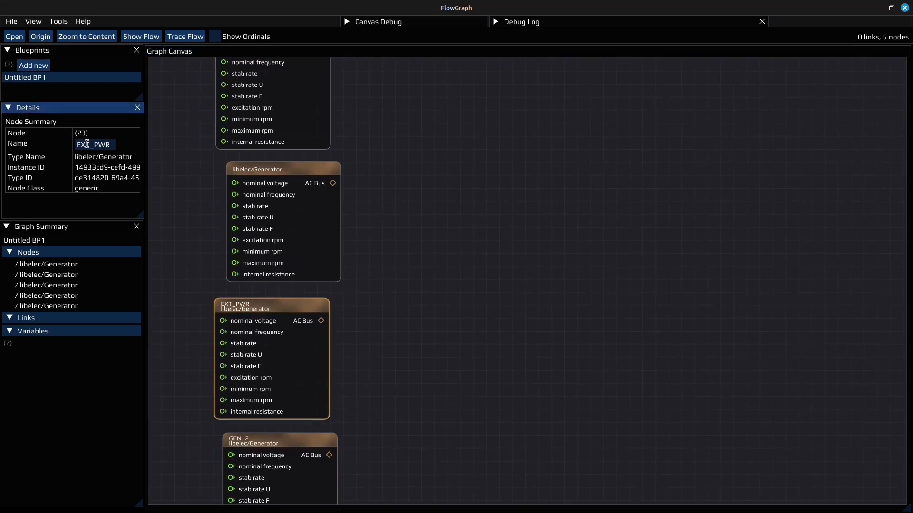
left_click(272, 174)
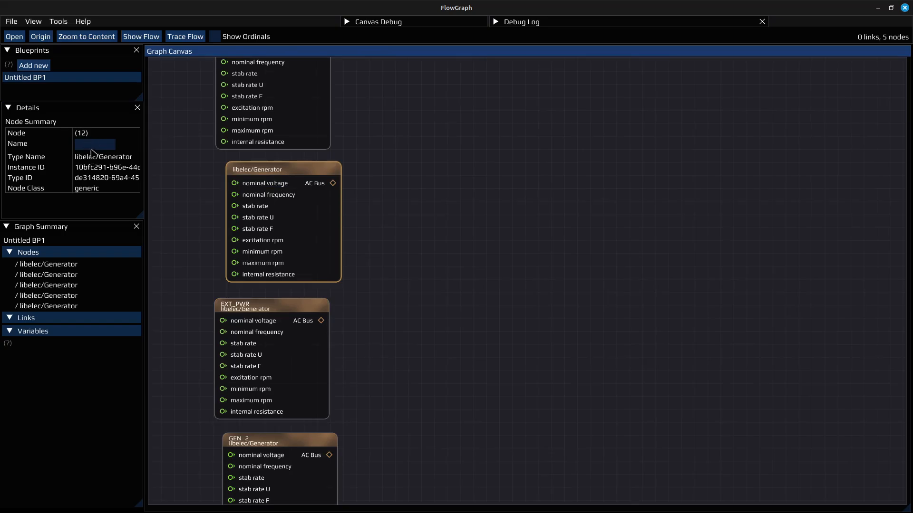
left_click(91, 146)
type("APU_GEN")
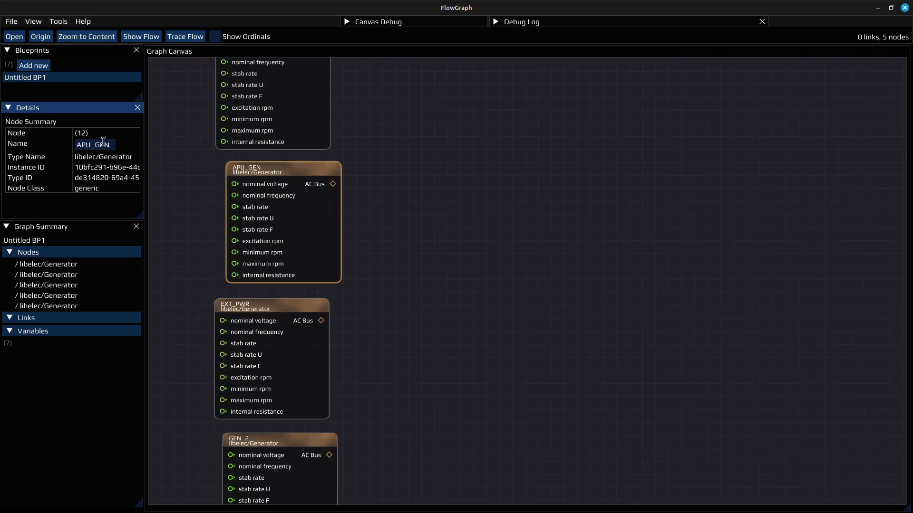
Step: Name the topmost generator node GEN_1
scroll(412, 115, "up", 3)
left_click(267, 230)
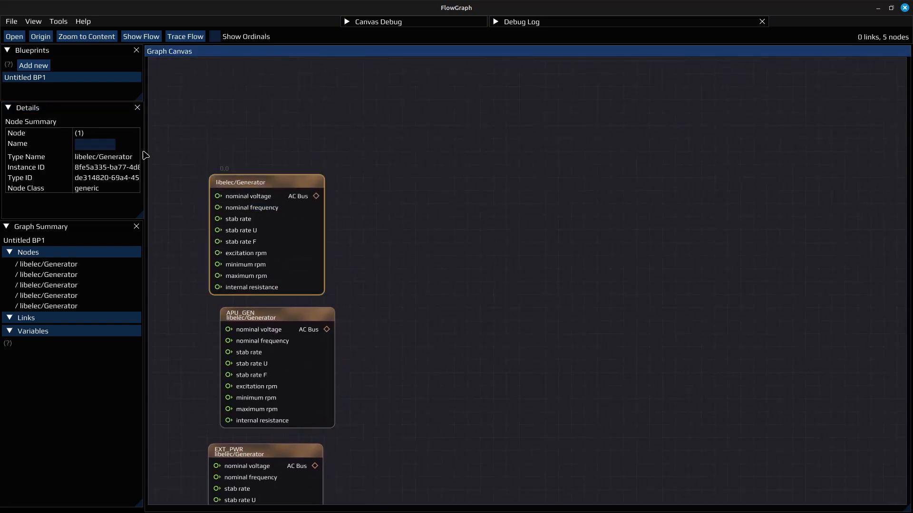
left_click(94, 148)
type("GEN_1")
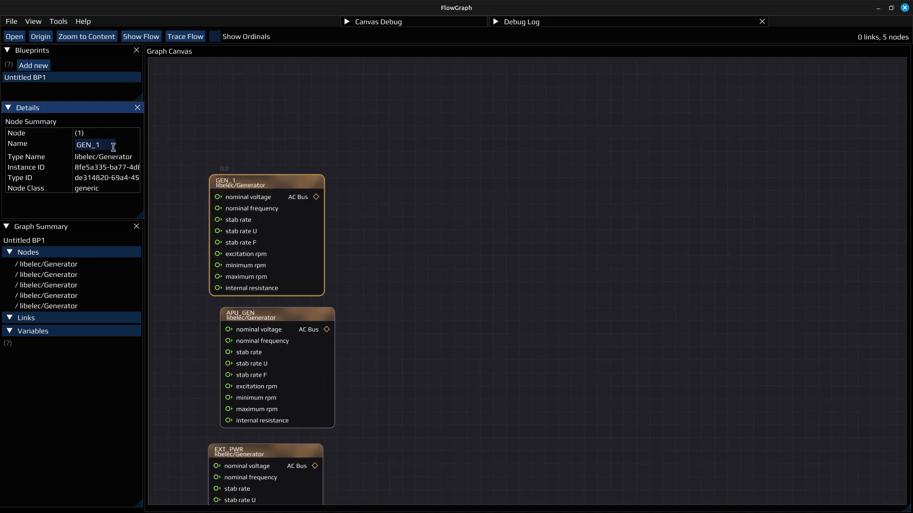
Step: Add an AC Tie node linked to the AC Bus output of GEN_1 and another linked to APU_GEN
left_click_drag(353, 223, 317, 118)
left_click_drag(282, 92, 304, 98)
mouse_move(342, 129)
left_click(481, 203)
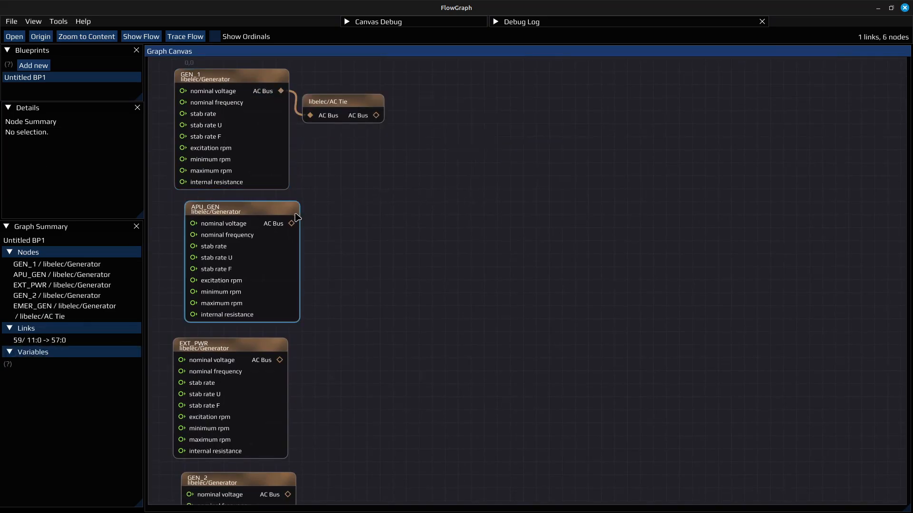
left_click_drag(291, 223, 311, 226)
mouse_move(434, 259)
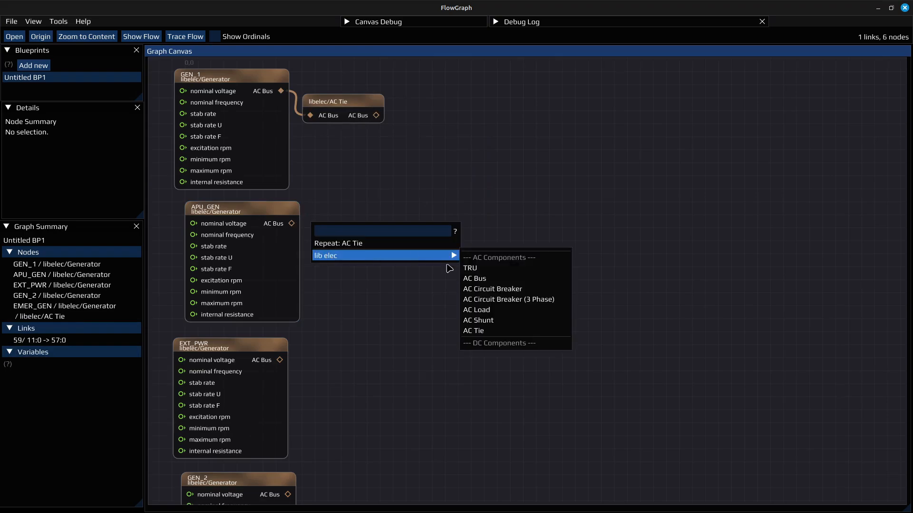
left_click(520, 330)
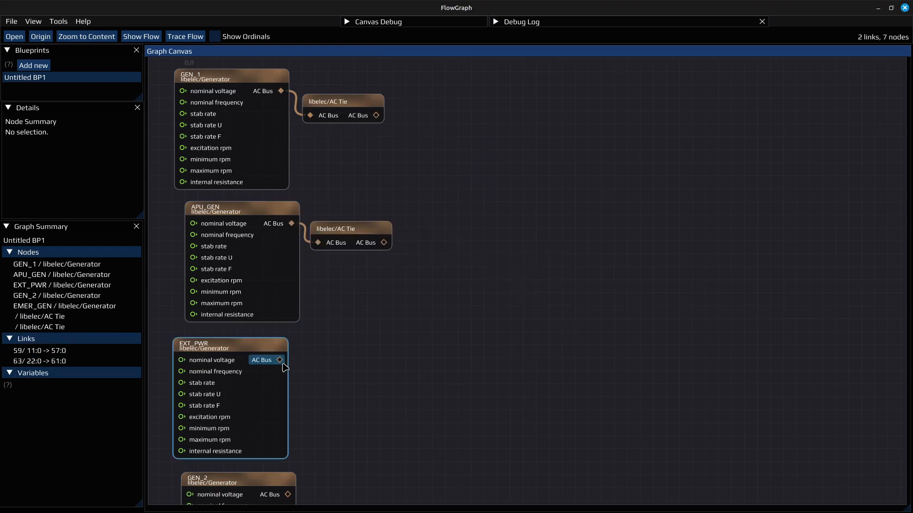
Step: Add an AC Tie node linked to the AC Bus output of each of EXT_PWR, GEN_2 and EMER_GEN
left_click_drag(287, 362, 321, 362)
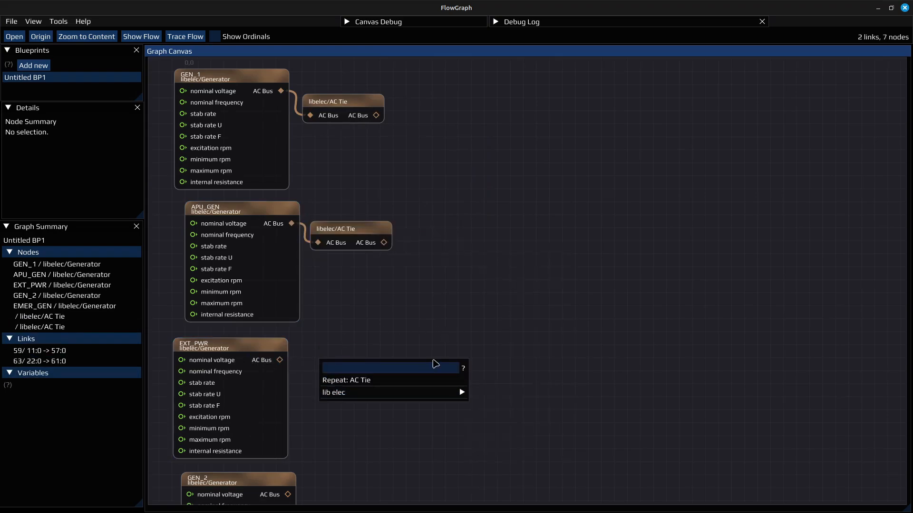
left_click(412, 385)
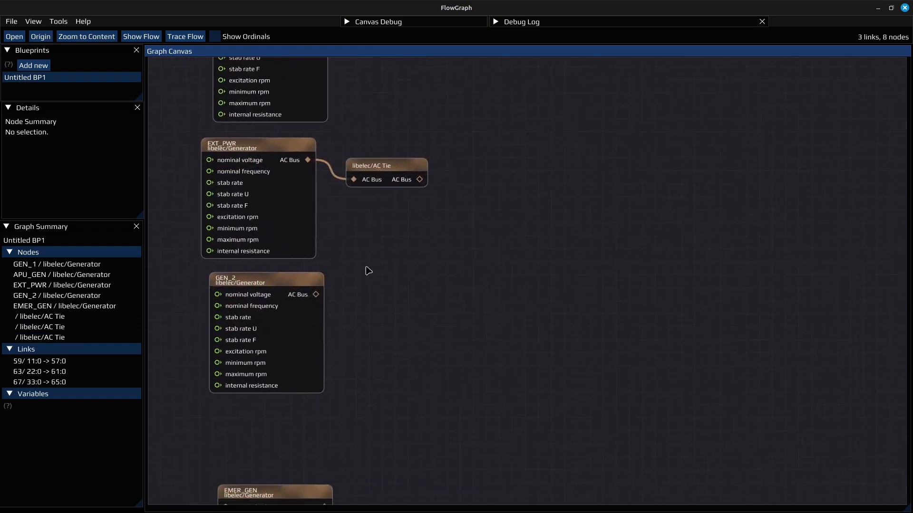
left_click_drag(317, 295, 365, 301)
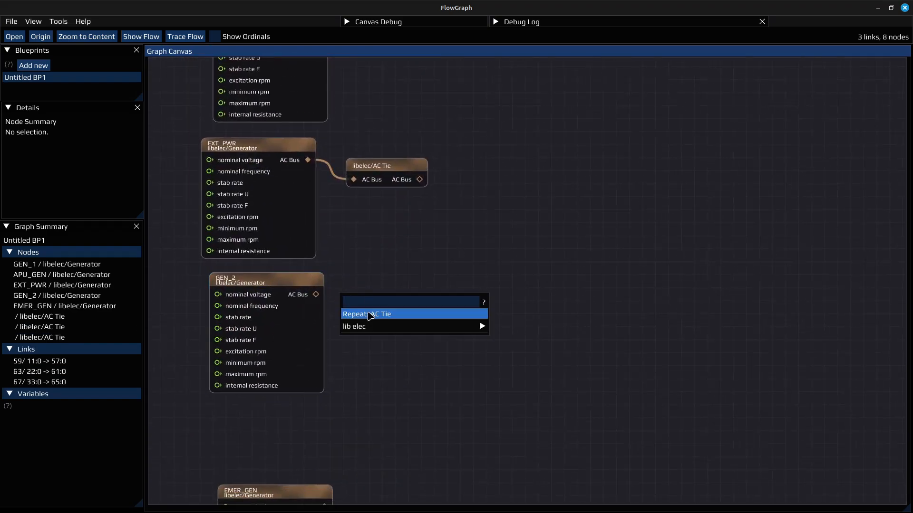
left_click(367, 311)
left_click_drag(385, 394, 365, 264)
left_click_drag(308, 379, 342, 375)
left_click(373, 394)
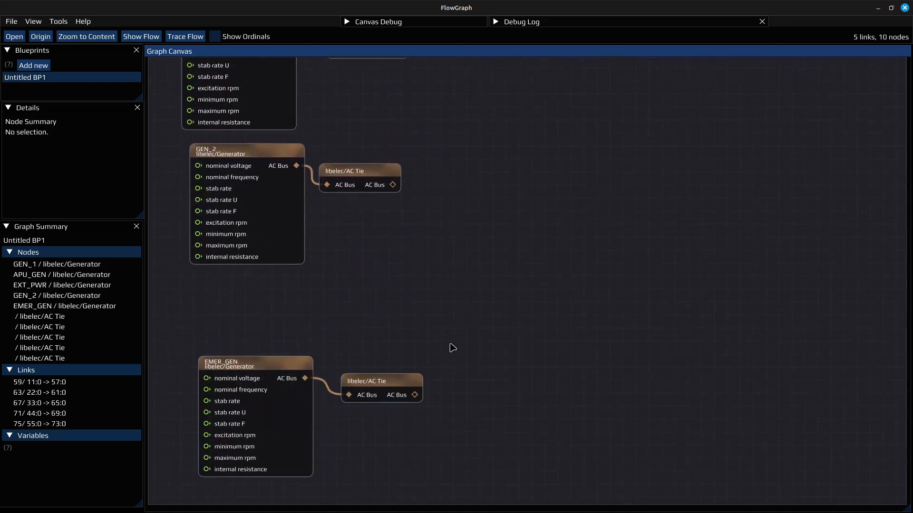
Step: Add an AC Bus node well to the right of GEN_1's AC Tie, linked to that tie's output
left_click_drag(426, 274, 392, 474)
left_click_drag(423, 296, 442, 431)
left_click_drag(436, 335, 437, 375)
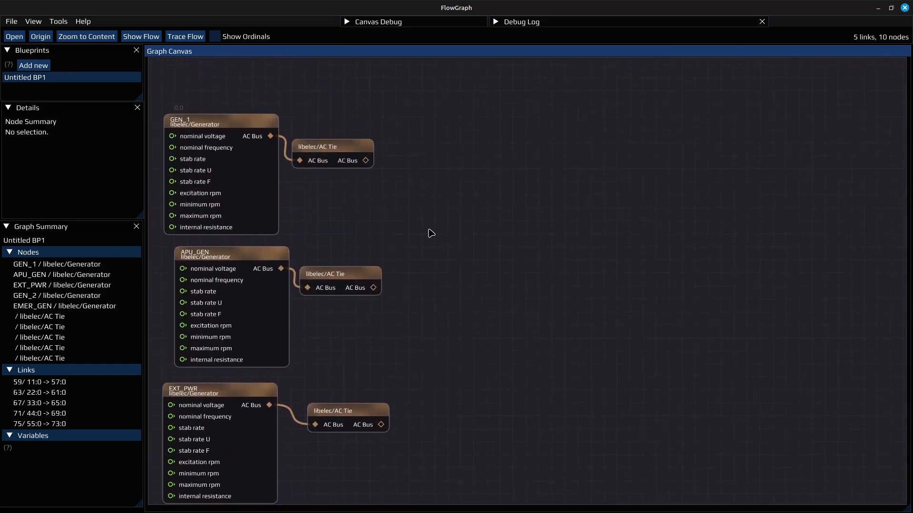
left_click_drag(365, 160, 584, 142)
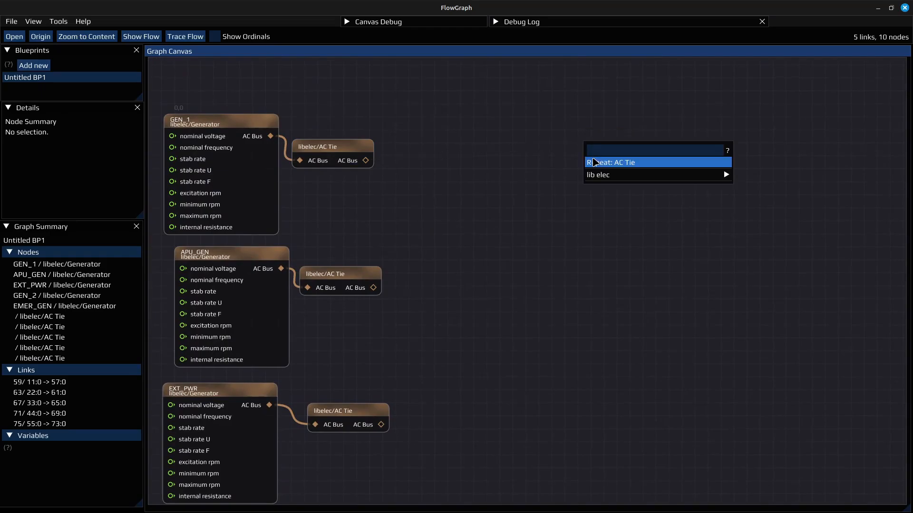
mouse_move(703, 175)
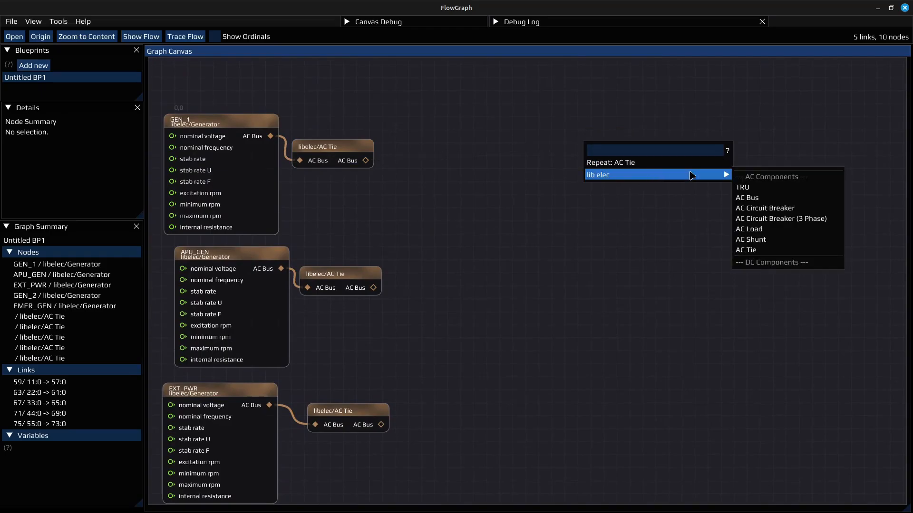
left_click(766, 202)
Step: Place a second AC Bus node between the APU_GEN and EXT_PWR ties and link the APU_GEN tie's output to its input
left_click_drag(503, 343, 464, 295)
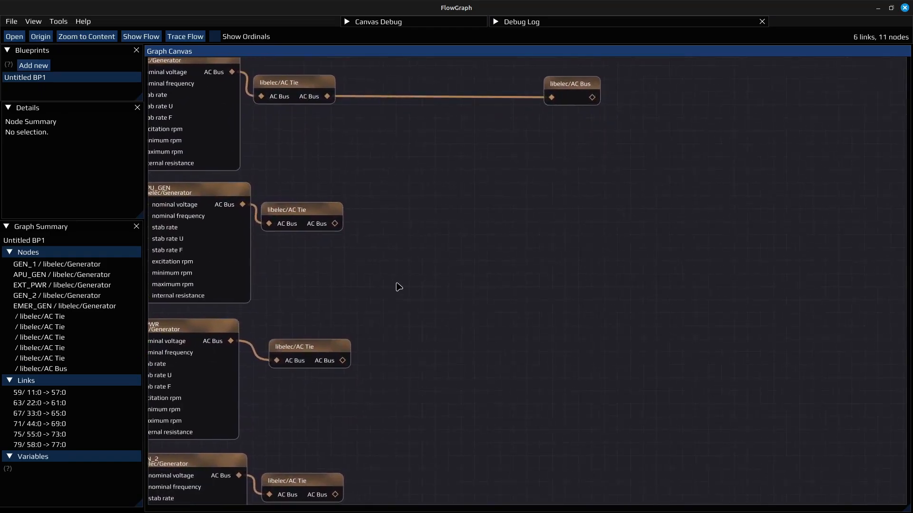
right_click(396, 283)
left_click(449, 306)
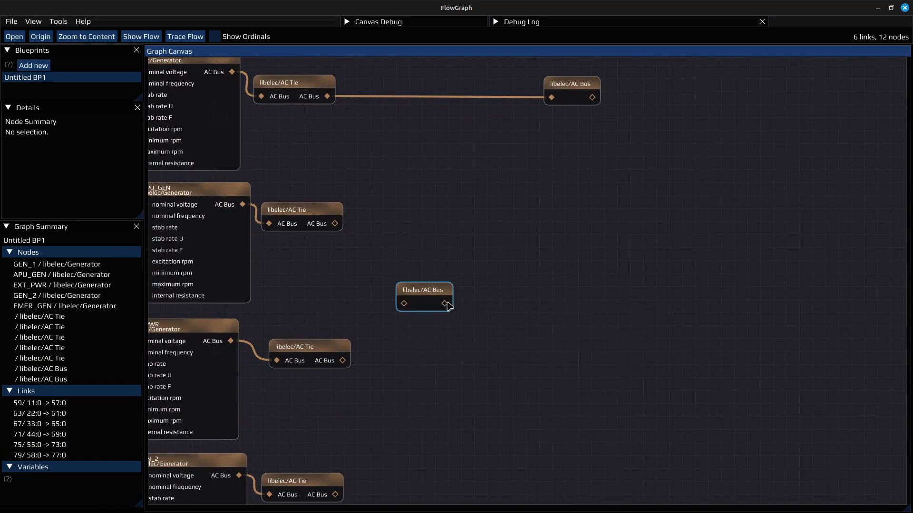
left_click_drag(420, 290, 405, 286)
left_click_drag(335, 224, 390, 302)
Step: Link the EXT_PWR tie to the second AC Bus and connect that bus's output to GEN_1's AC Bus input through a new AC Tie
left_click_drag(343, 361, 462, 184)
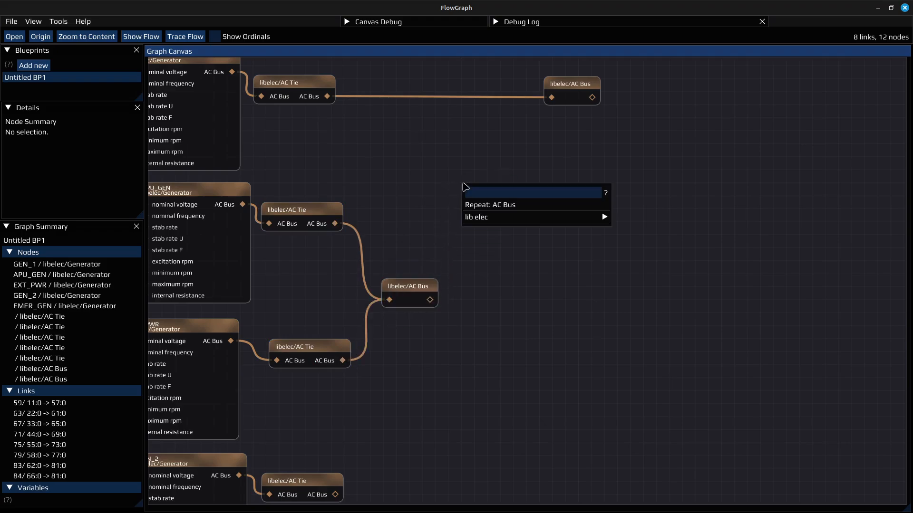
mouse_move(513, 219)
left_click(629, 292)
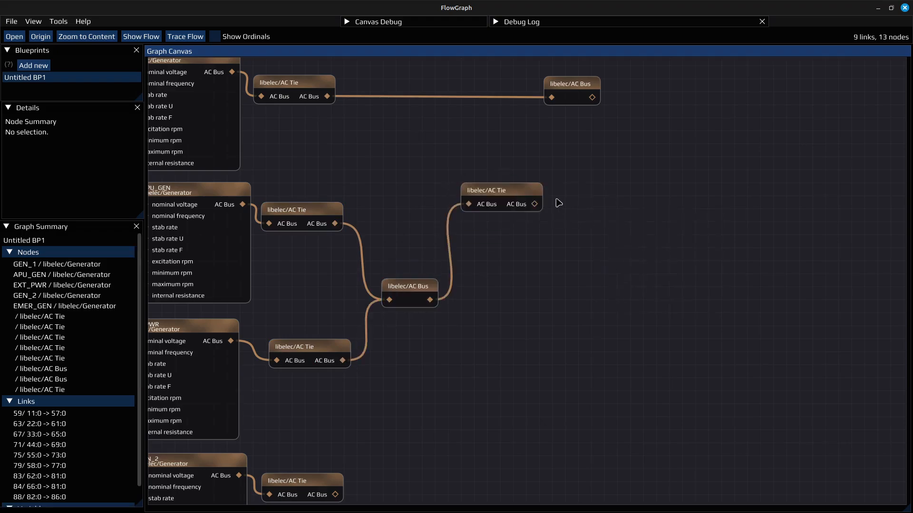
left_click_drag(535, 205, 551, 97)
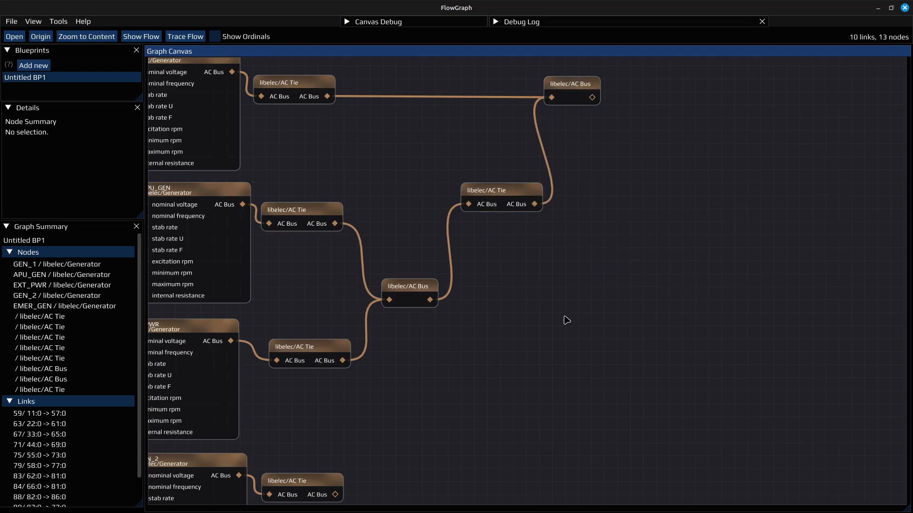
Step: Select GEN_1's AC Bus and the AC Tie feeding it from the second bus, and move both closer to the generator ties
left_click_drag(473, 73, 602, 245)
left_click_drag(578, 97, 531, 111)
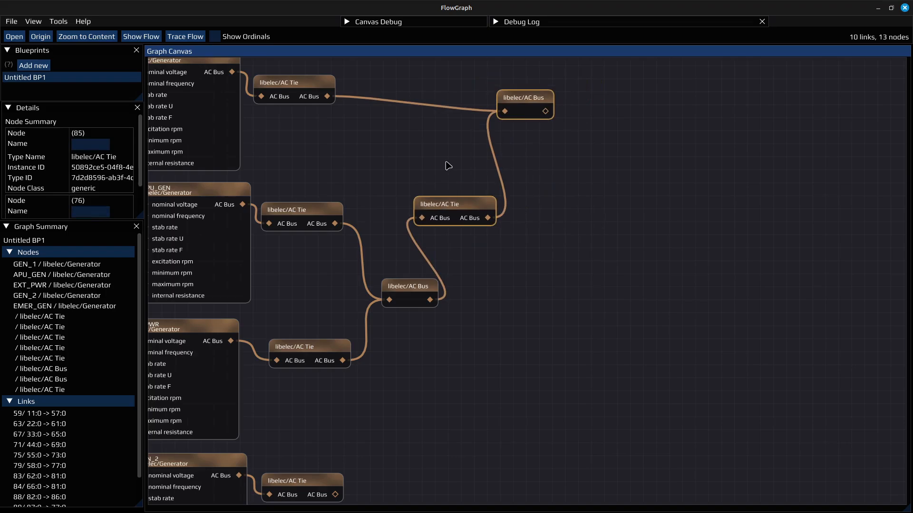
Step: Move the AC Tie feeding GEN_1's AC Bus upward so it sits closer to that bus
left_click(456, 191)
left_click_drag(460, 208, 461, 160)
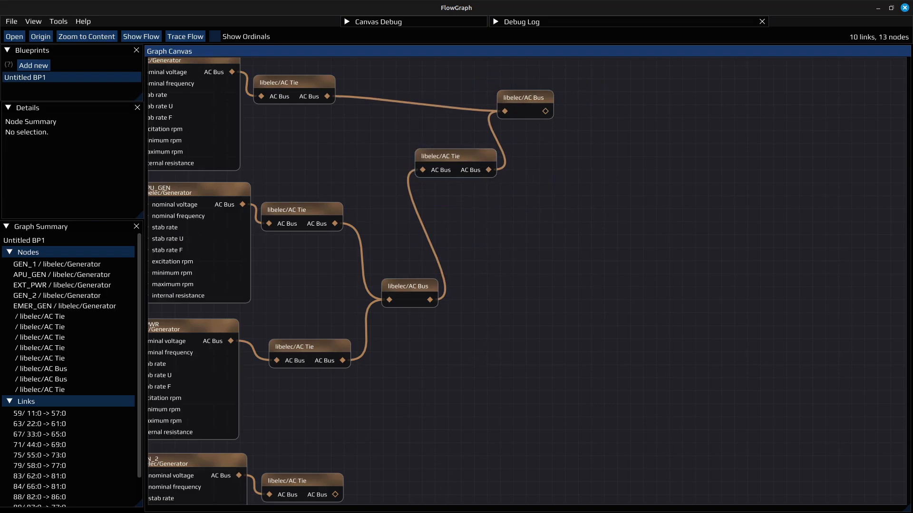
left_click_drag(614, 512, 674, 64)
left_click_drag(471, 291, 432, 316)
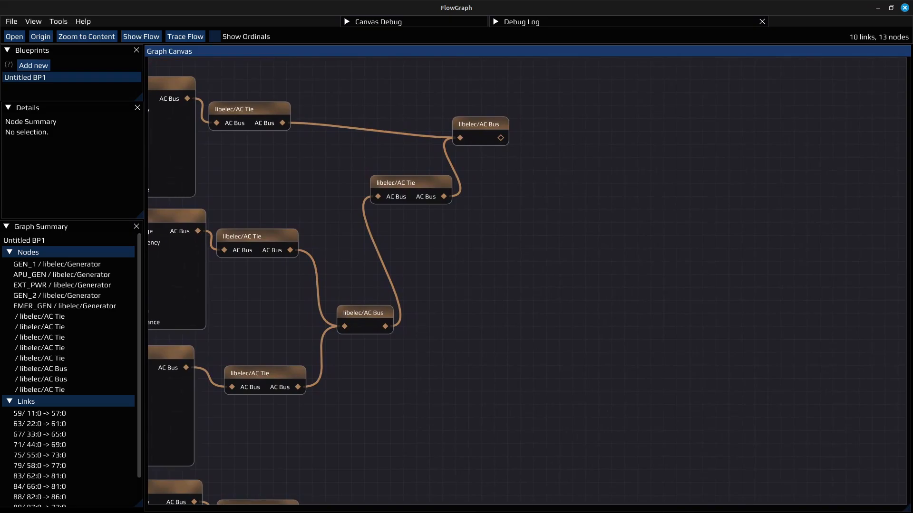
Step: Following the 104.png diagram, name GEN_1's AC Bus AC_BUS_1 and open the name of the bus fed by APU_GEN and EXT_PWR for editing
key("alt+Tab")
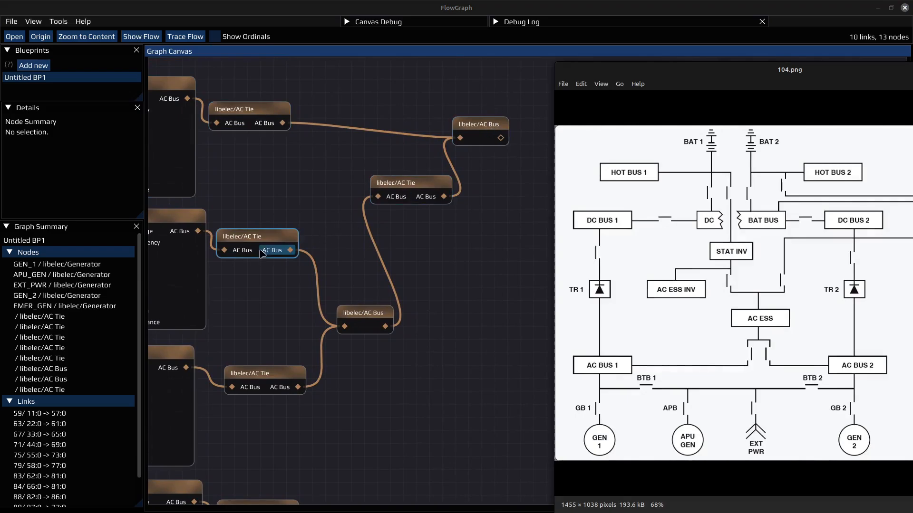
left_click_drag(228, 288, 311, 285)
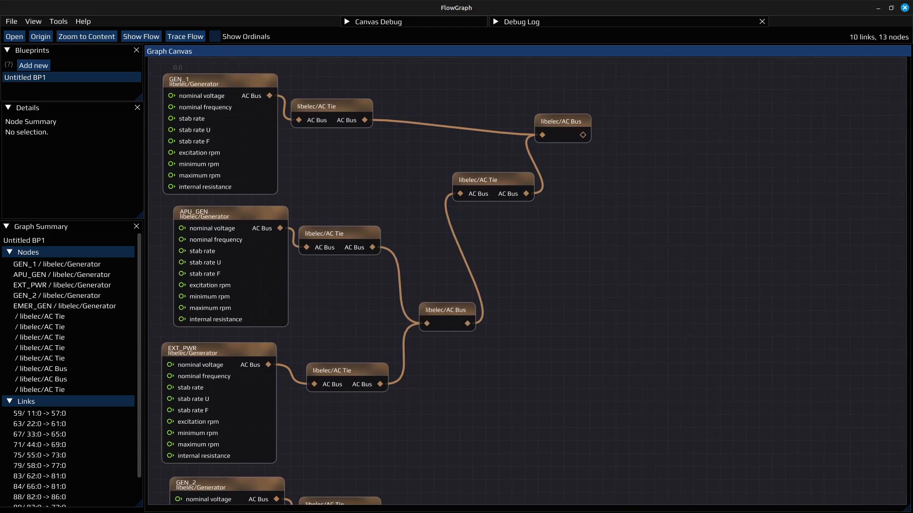
key("alt+Tab")
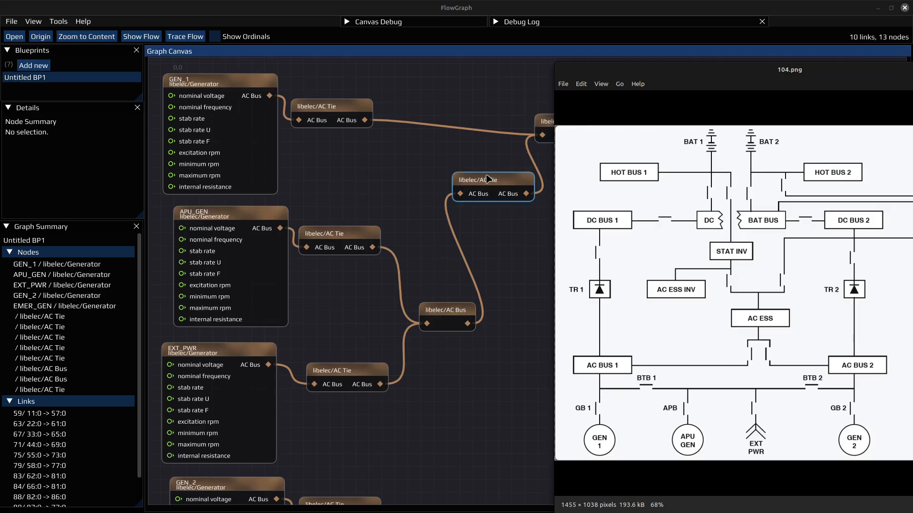
left_click(432, 148)
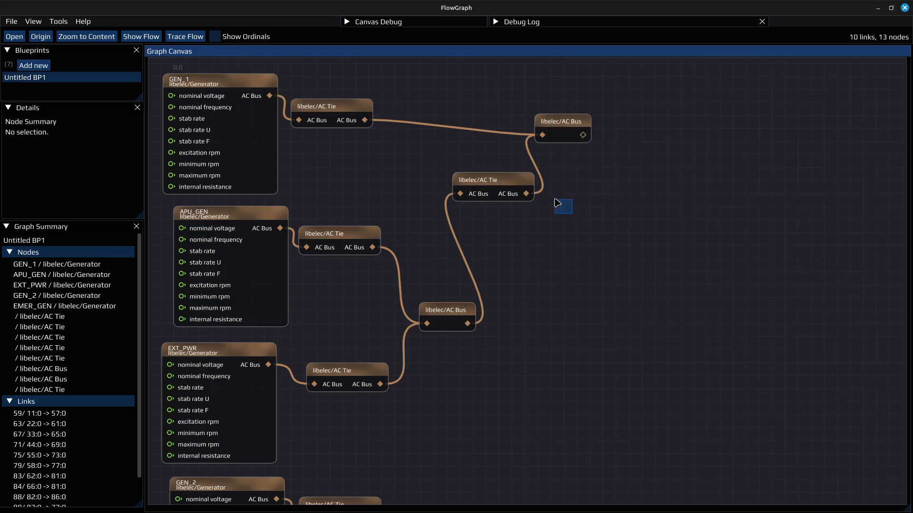
left_click(565, 122)
left_click(100, 145)
type("AC_BUS_1")
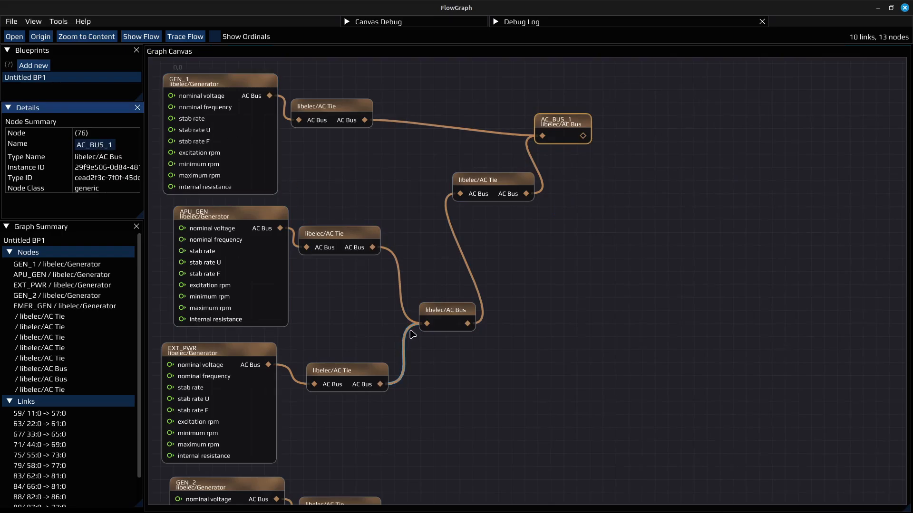
left_click(451, 320)
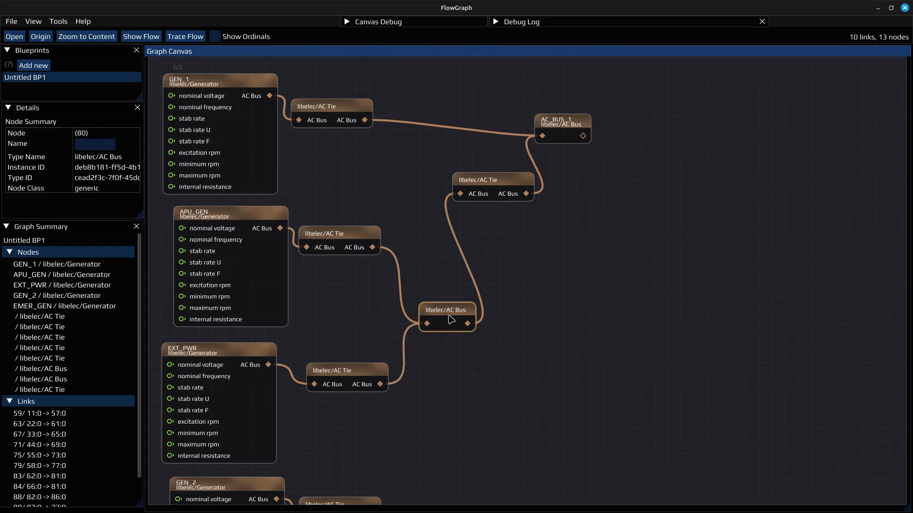
left_click(87, 143)
type("AP")
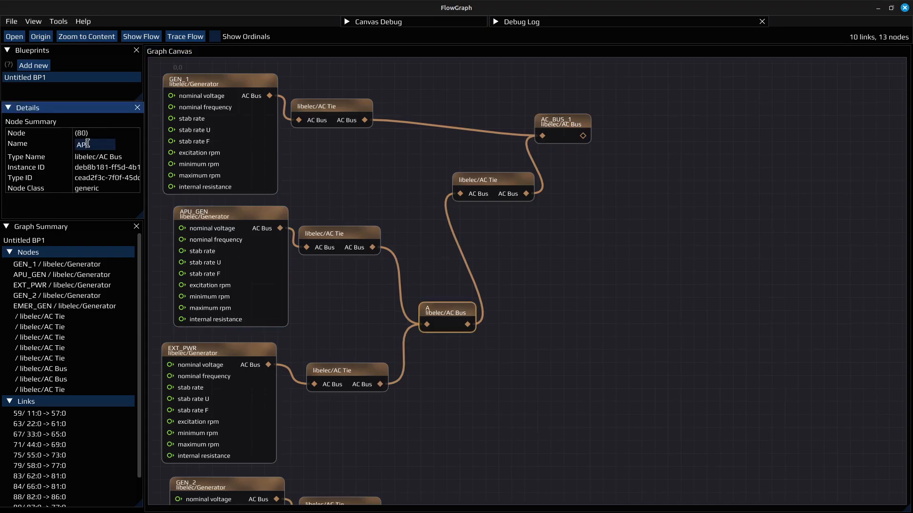
type("U_EXT_BUS")
key("BackSpace")
key("BackSpace")
key("BackSpace")
key("BackSpace")
key("BackSpace")
key("BackSpace")
key("BackSpace")
key("BackSpace")
key("BackSpace")
key("BackSpace")
key("BackSpace")
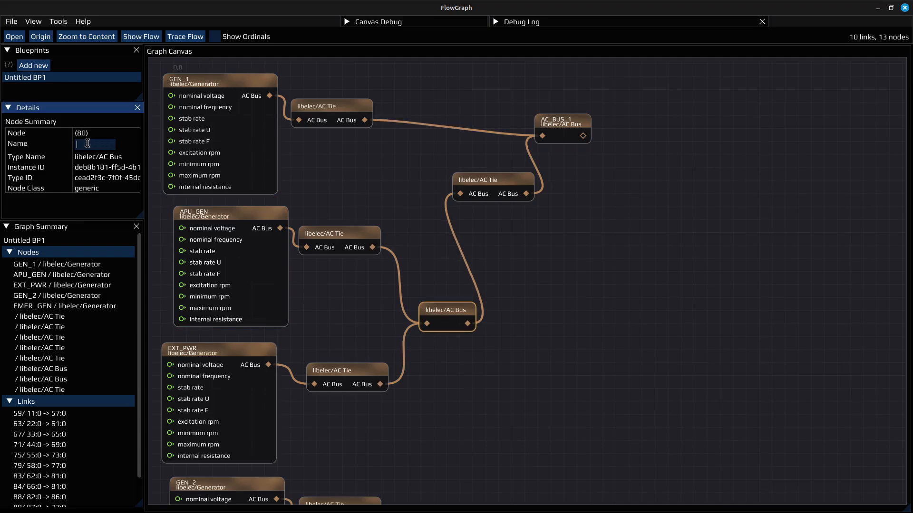
Step: Name the bus fed by APU_GEN and EXT_PWR BTB_BUS, and the AC Tie between it and AC_BUS_1 BTB_1
type("BTB_BUS")
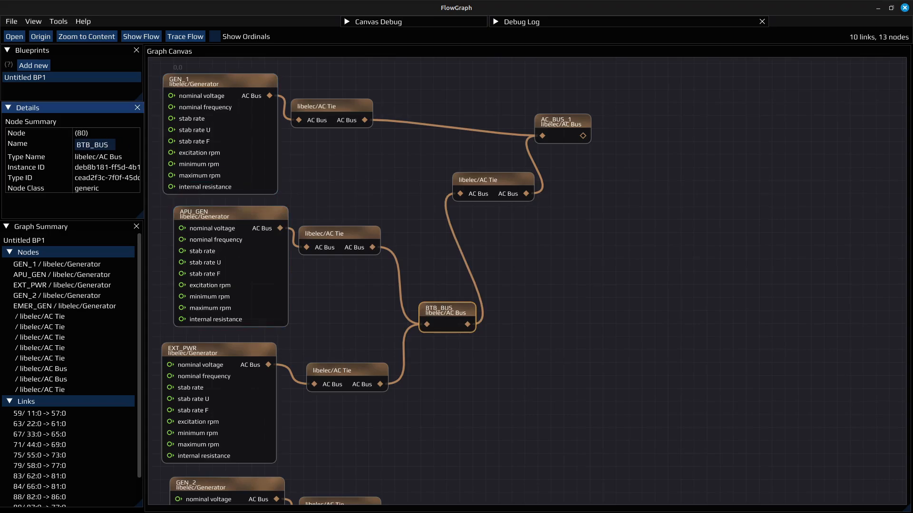
key("alt+Tab")
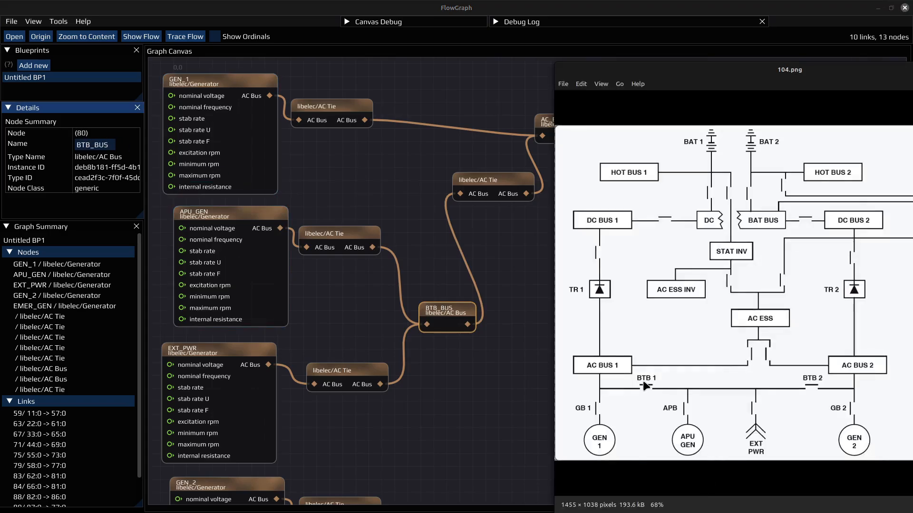
left_click(504, 185)
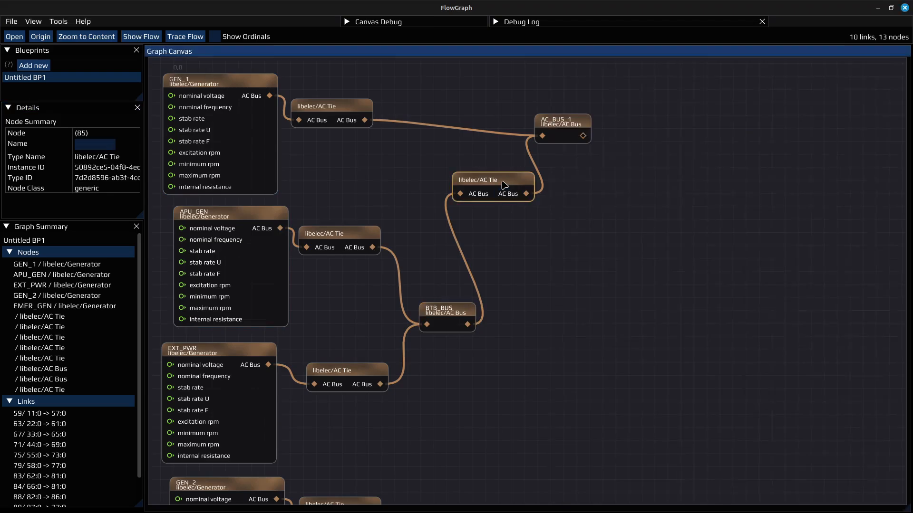
left_click(88, 155)
type("BTB_1")
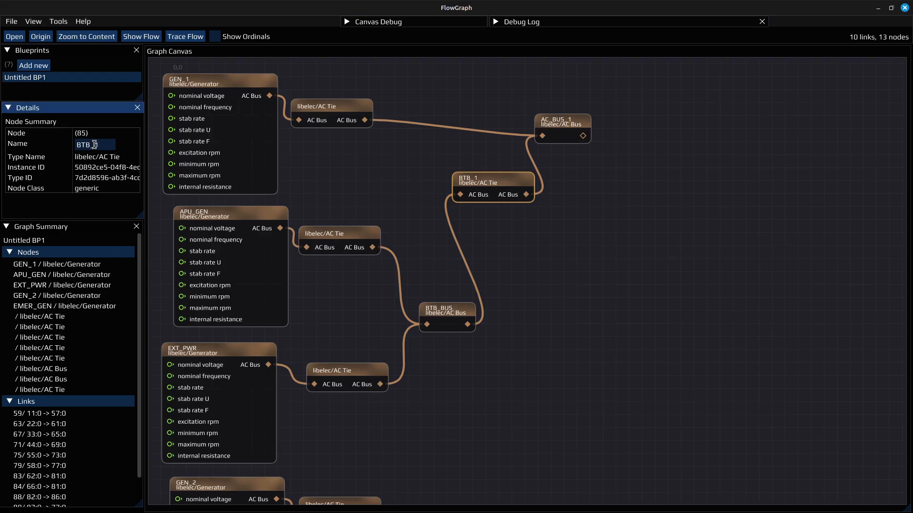
Step: Add an AC Bus linked to the output of GEN_2's AC Tie and place it roughly level with that tie
left_click_drag(490, 386, 458, 267)
left_click_drag(344, 393, 523, 395)
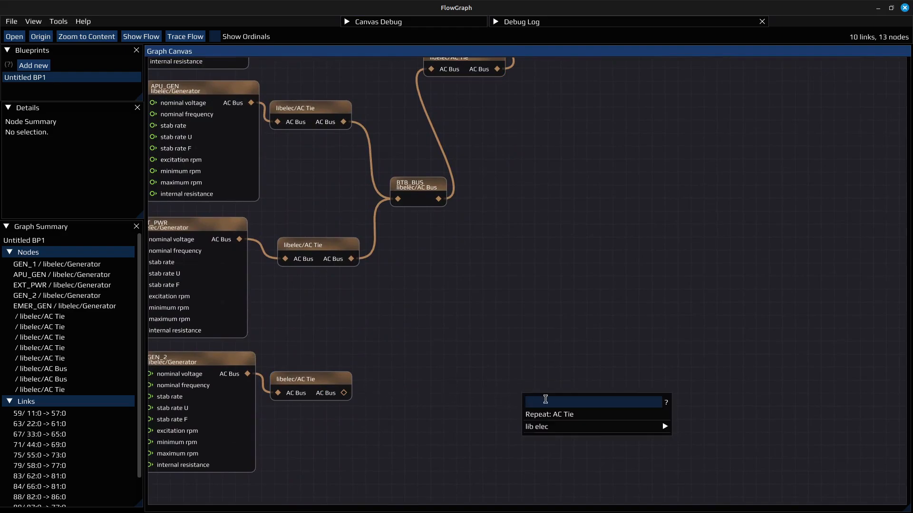
mouse_move(545, 430)
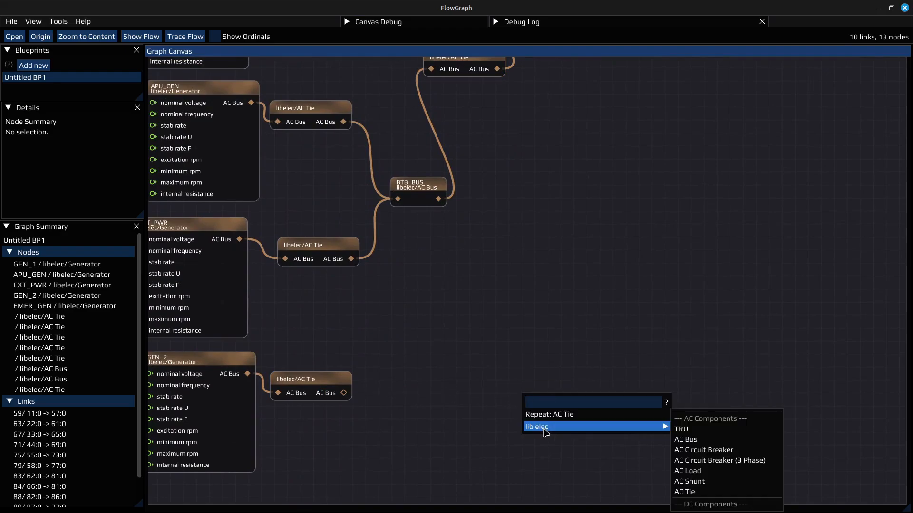
left_click(690, 439)
scroll(623, 346, "down", 3)
left_click_drag(608, 295, 543, 326)
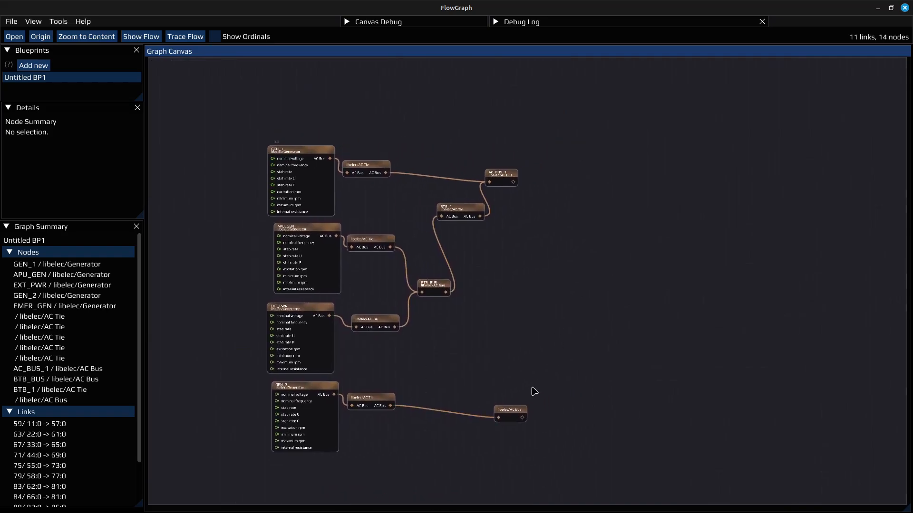
left_click_drag(511, 414, 492, 406)
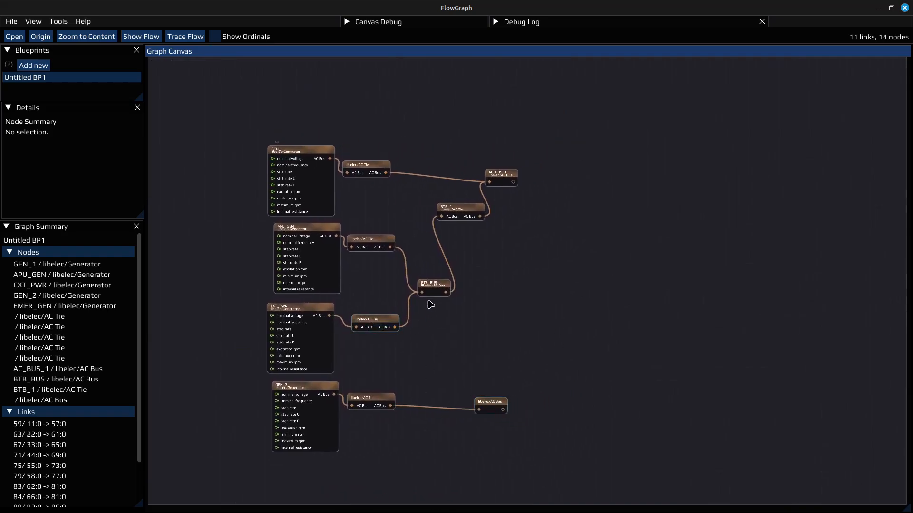
Step: Connect BTB_BUS's output to the input of GEN_2's AC Bus through a new AC Tie placed between them
left_click_drag(422, 292, 426, 337)
mouse_move(473, 379)
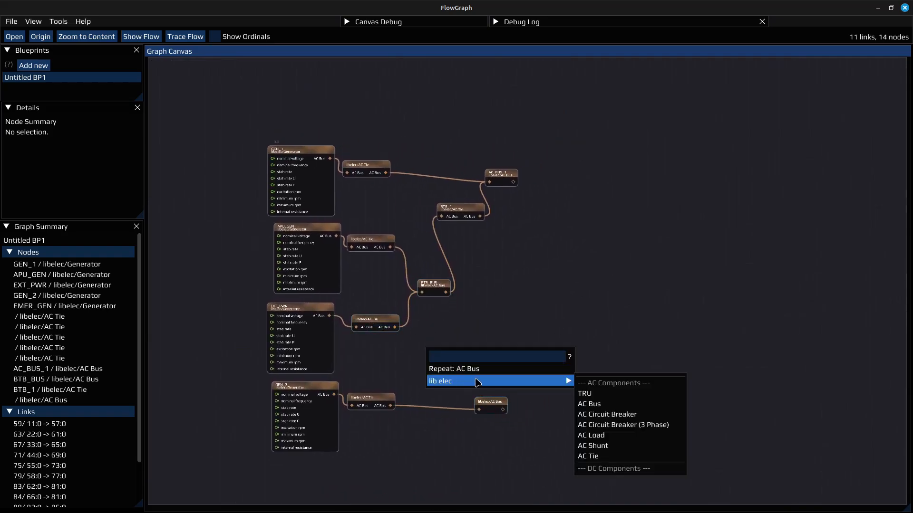
left_click(600, 455)
left_click_drag(467, 359, 497, 397)
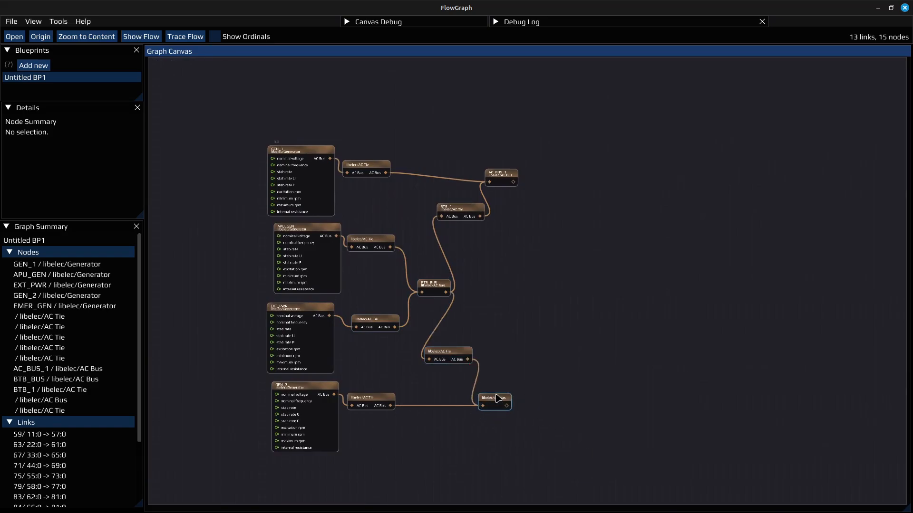
Step: Name GEN_2's AC Bus AC_BUS_2 and the AC Tie feeding it from BTB_BUS BTB_2
left_click(81, 145)
type("AC_BUS_2")
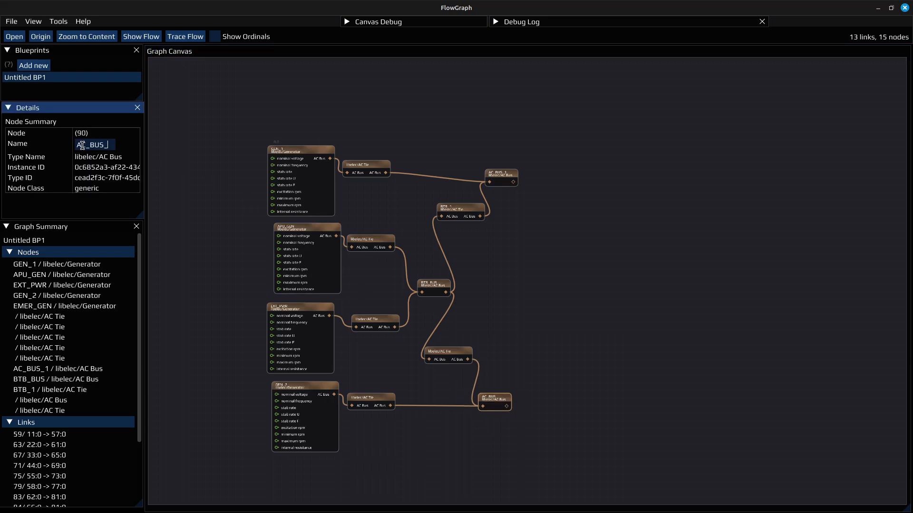
left_click(457, 356)
left_click(93, 145)
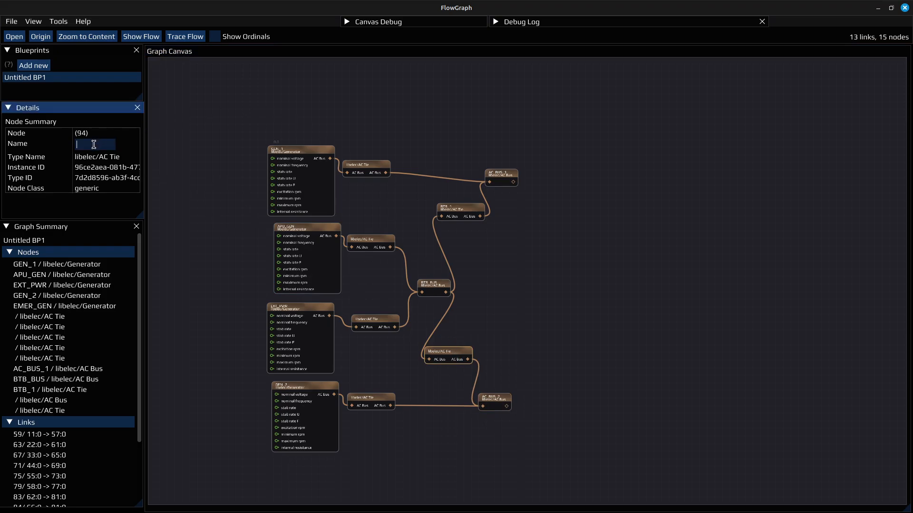
type("BTB_2")
Step: Move BTB_1, BTB_2, BTB_BUS, AC_BUS_1 and AC_BUS_2 closer to the generator ties to tidy the layout
left_click_drag(472, 212, 454, 208)
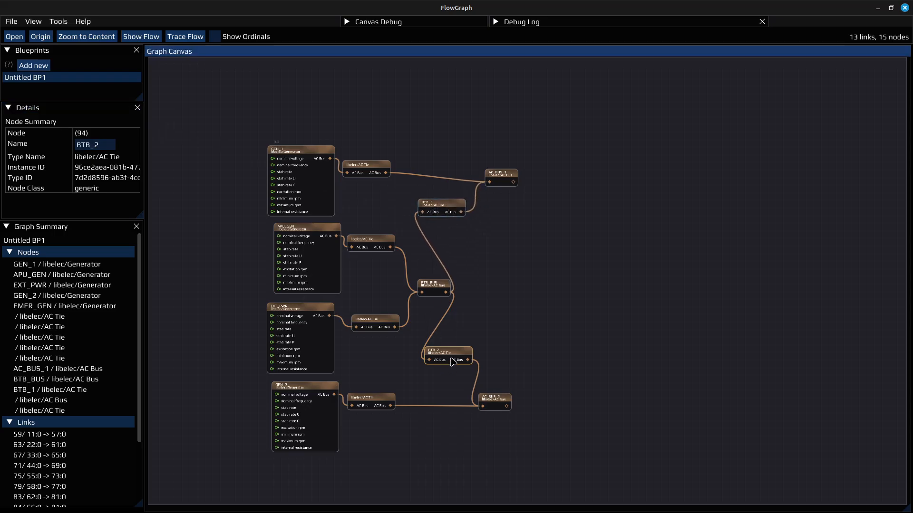
left_click_drag(456, 354, 435, 367)
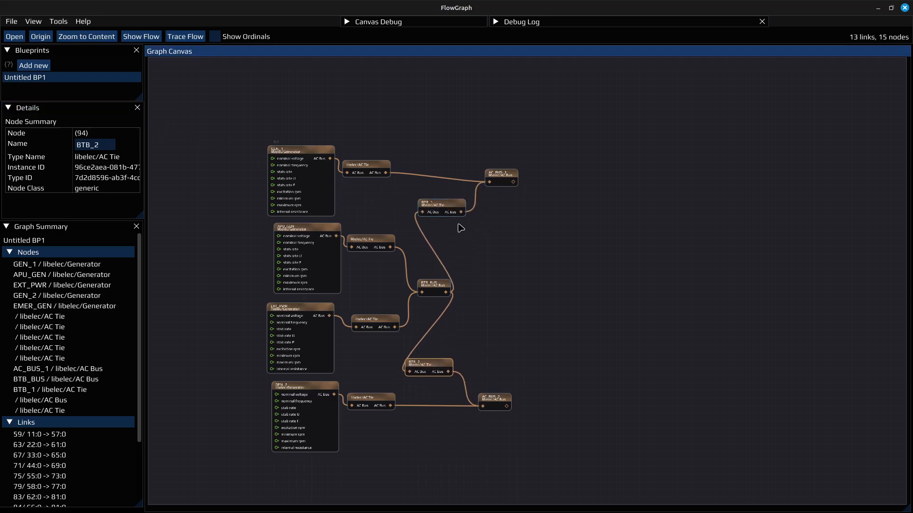
left_click_drag(441, 286, 420, 280)
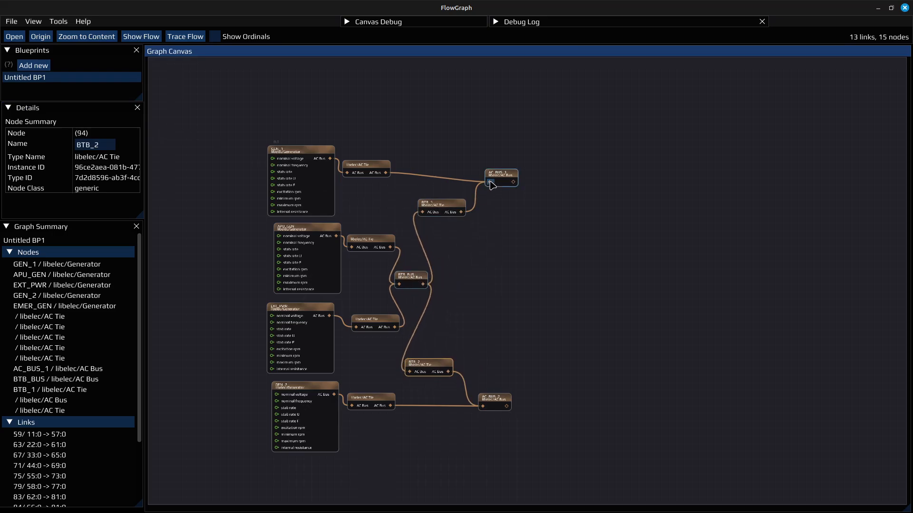
left_click_drag(506, 180, 487, 173)
left_click_drag(497, 398, 484, 398)
left_click_drag(521, 309, 393, 258)
scroll(418, 265, "up", 3)
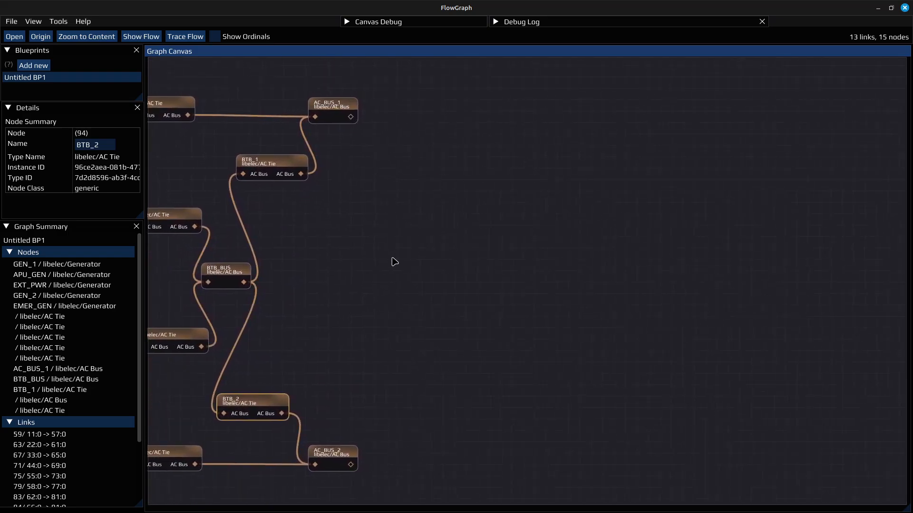
Step: Following the 104.png diagram, link the outputs of AC_BUS_1 and AC_BUS_2 each to its own new AC Tie placed between those buses
key("alt+Tab")
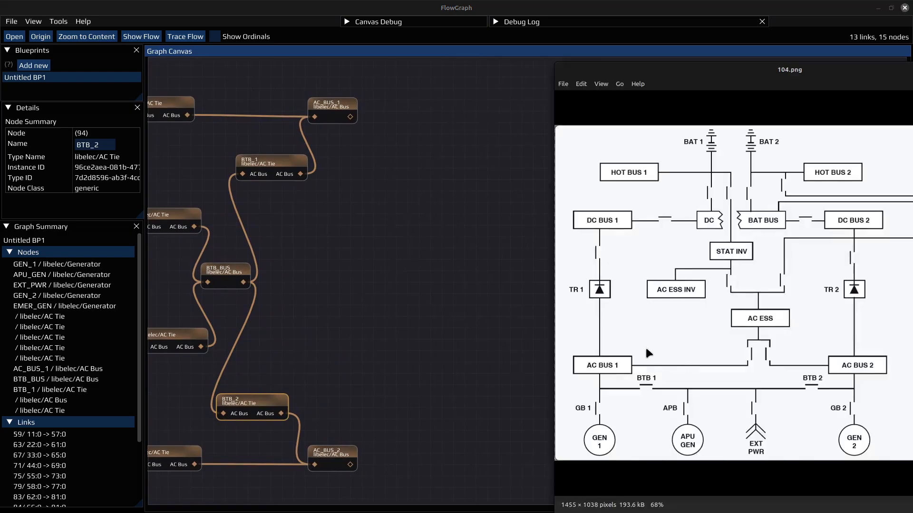
left_click_drag(711, 72, 584, 73)
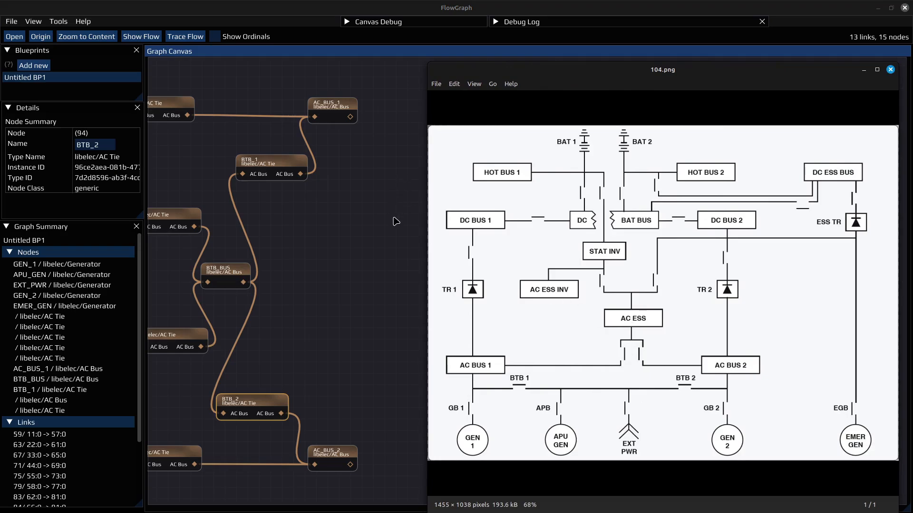
left_click(379, 231)
left_click_drag(350, 117, 335, 235)
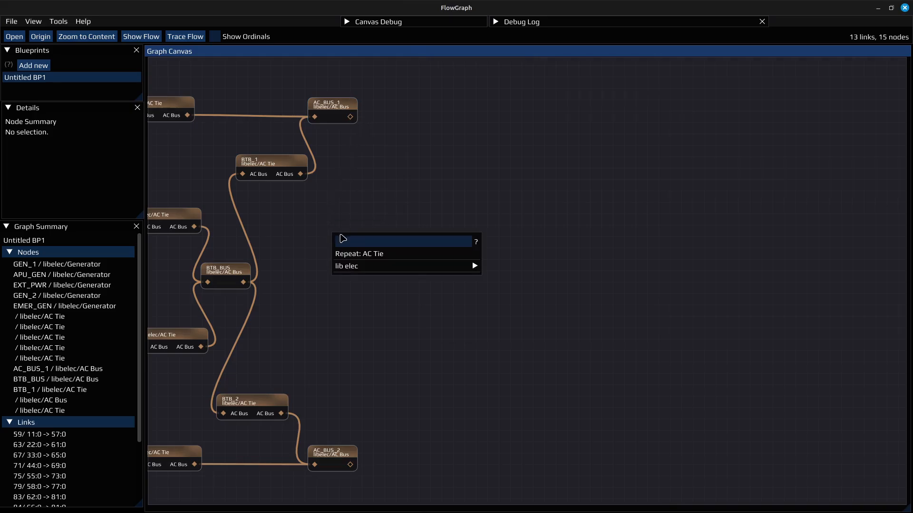
left_click(398, 254)
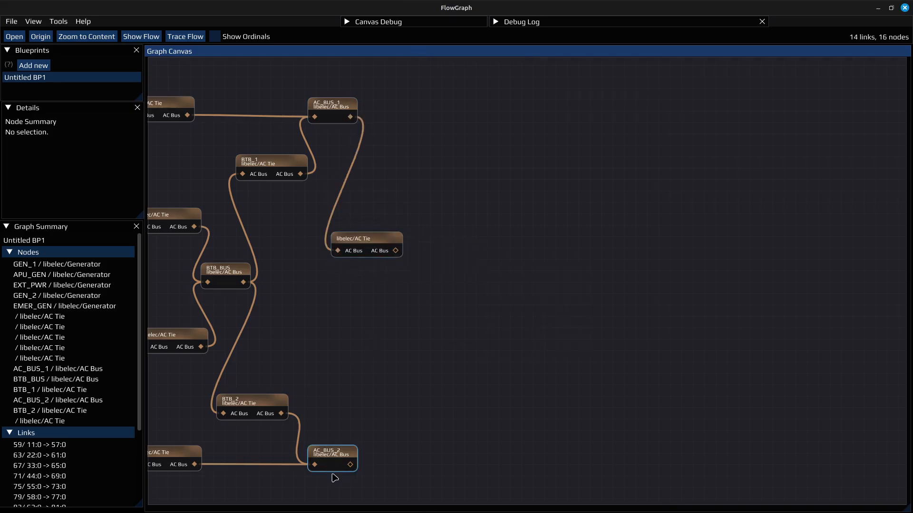
left_click_drag(350, 464, 323, 327)
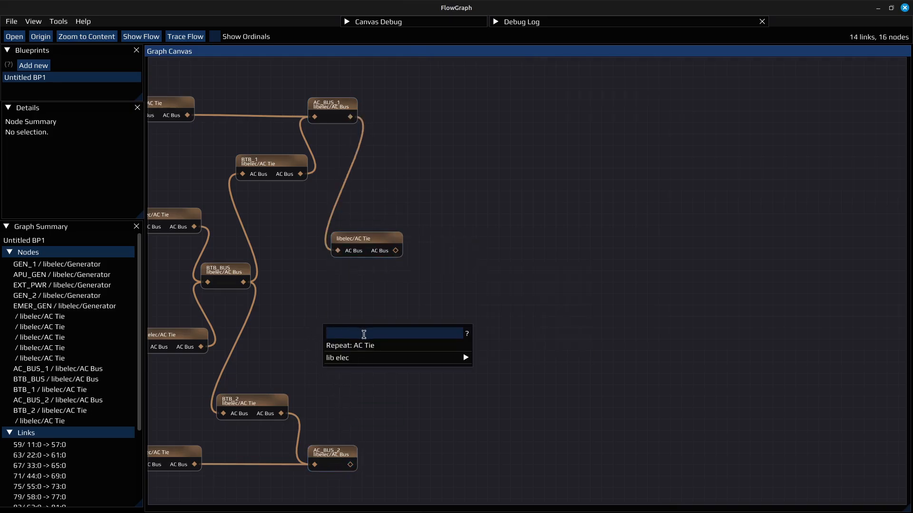
left_click(366, 346)
Step: Add an AC Bus linked to the outputs of both new AC Ties, and move AC_BUS_2's tie up beneath the other
left_click_drag(395, 250, 417, 280)
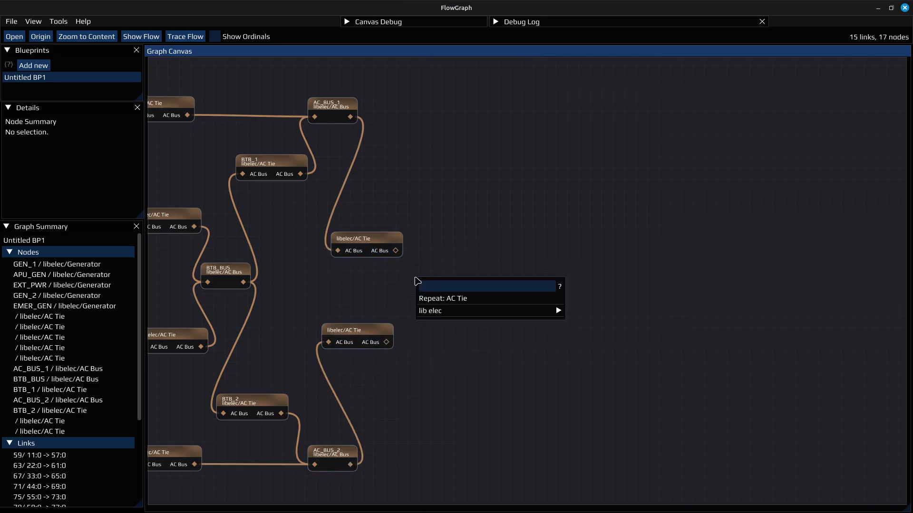
mouse_move(455, 310)
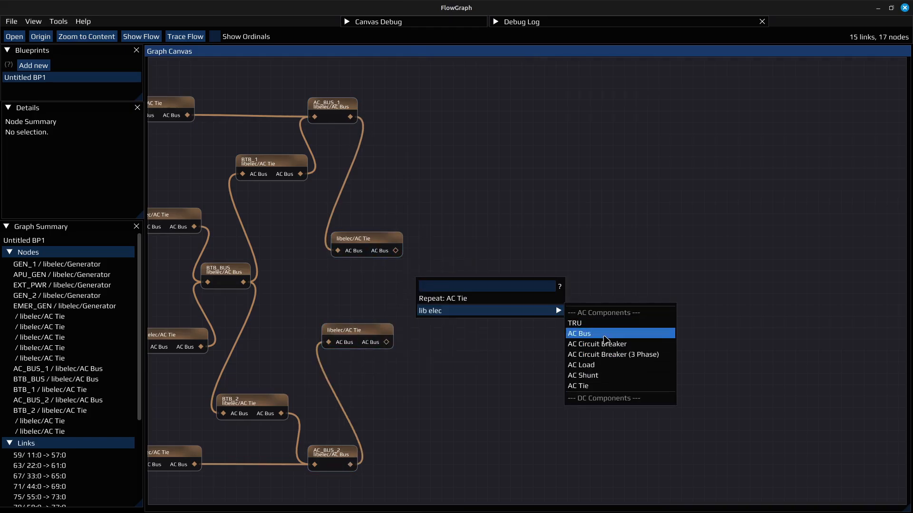
left_click(587, 334)
left_click_drag(388, 343, 387, 303)
Step: Name the AC Bus fed by the two middle AC Ties AC_ESS, checking the label against the 104.png diagram
left_click(461, 273)
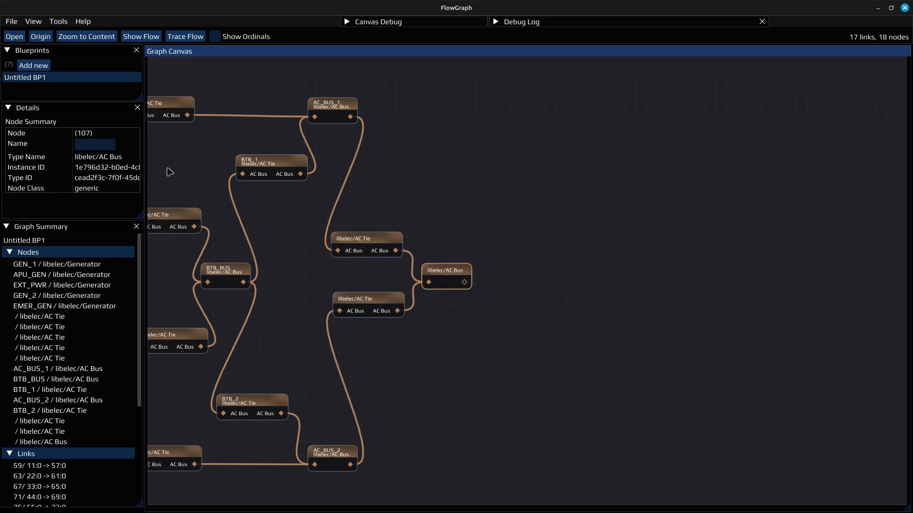
left_click(94, 144)
type("AC_ES")
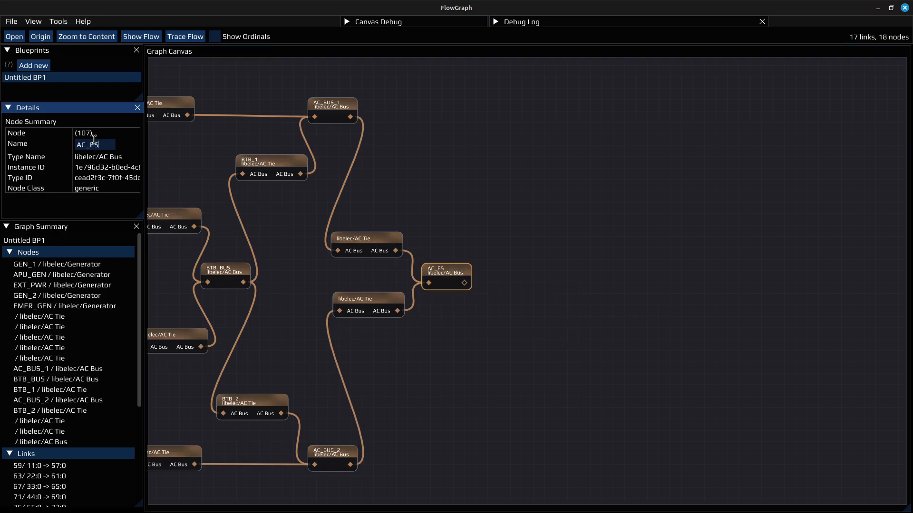
key("alt+Tab")
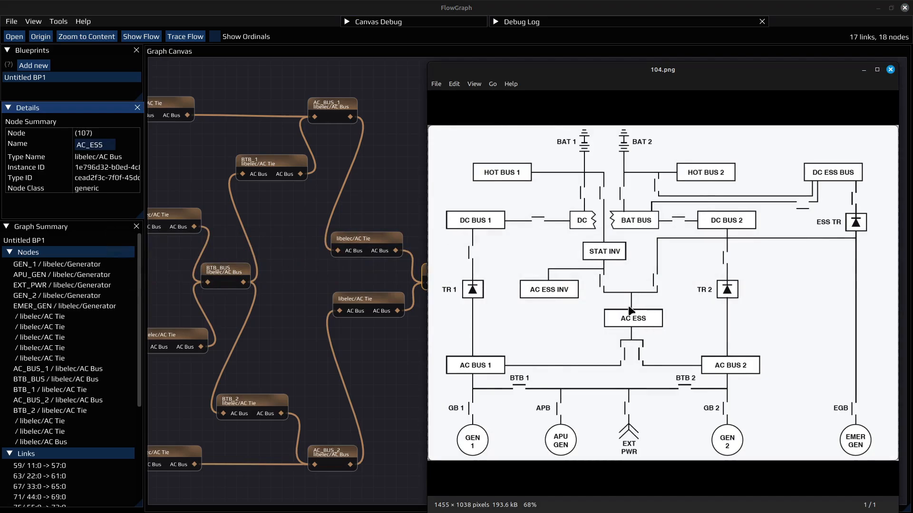
key("alt+Tab")
Step: Link the output of AC_ESS to two new AC Ties, one placed above the other
left_click_drag(464, 282, 496, 241)
mouse_move(637, 276)
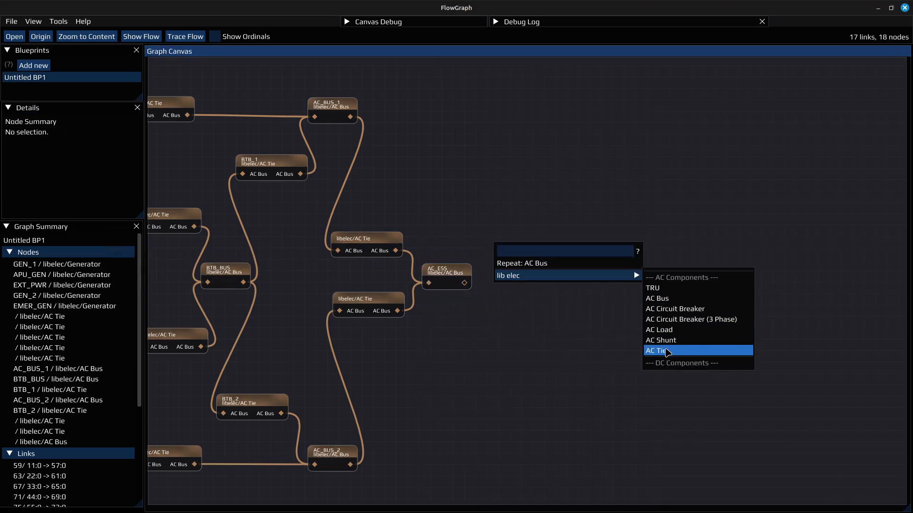
left_click(668, 352)
left_click_drag(464, 283, 490, 300)
mouse_move(550, 341)
left_click(665, 412)
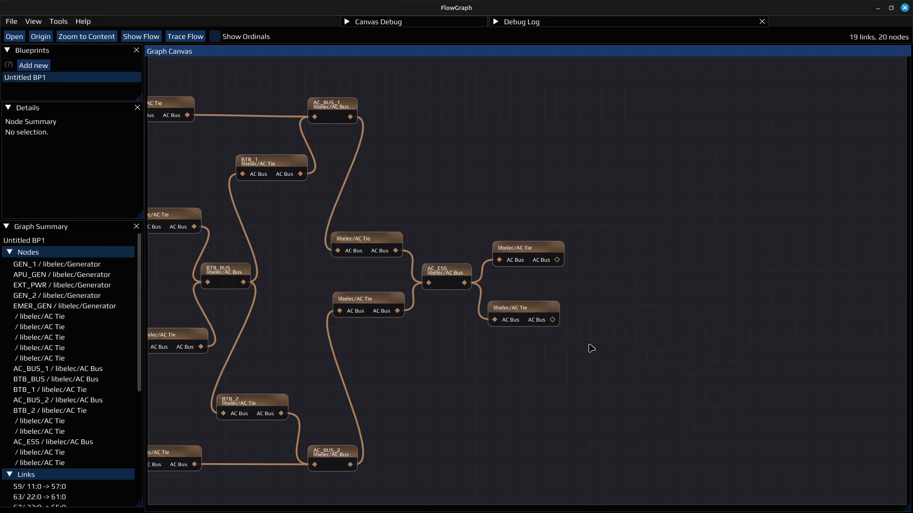
Step: Following the 104.png diagram, link EMER_GEN's AC Tie output to a new AC Bus and align the bus roughly level with the tie
key("alt+Tab")
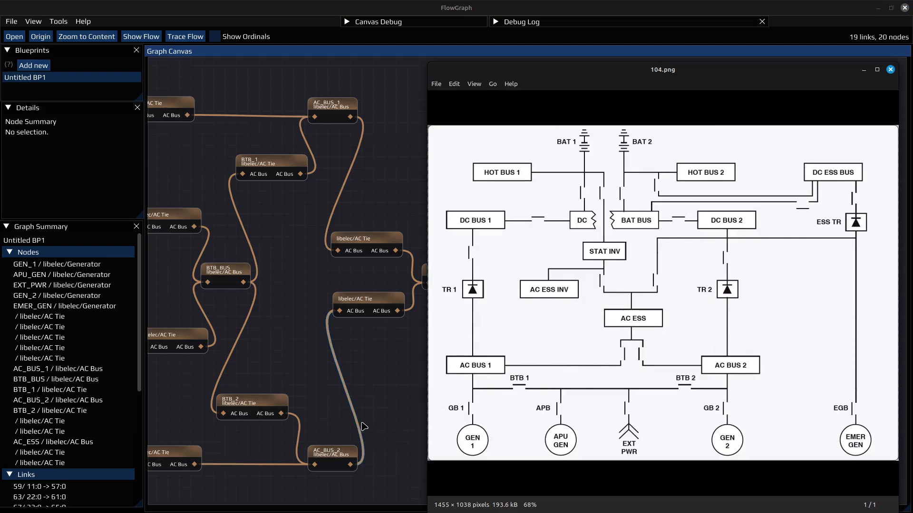
key("alt+Tab")
left_click_drag(433, 424, 509, 224)
left_click_drag(267, 439, 566, 436)
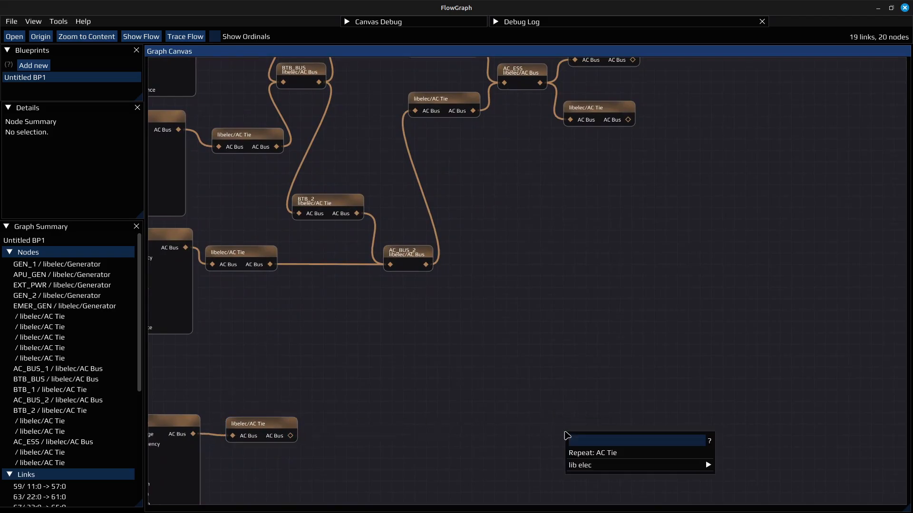
mouse_move(682, 466)
left_click(738, 439)
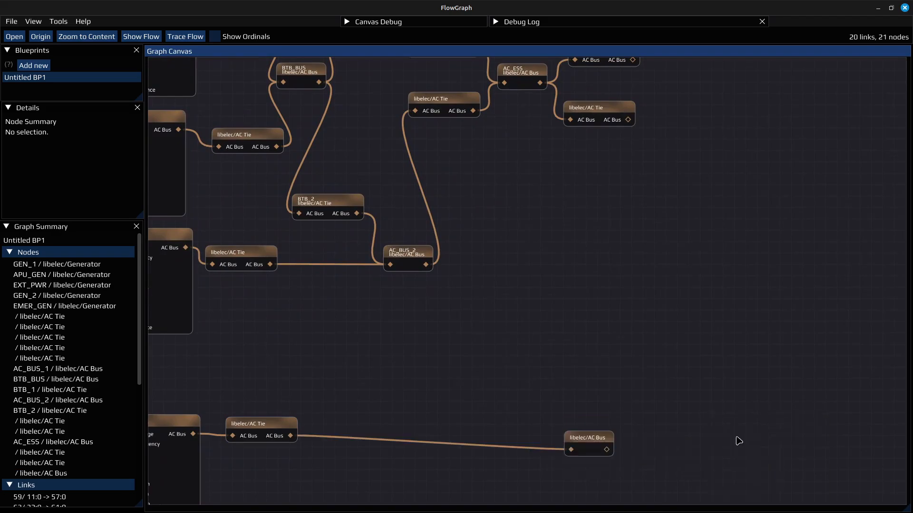
left_click_drag(586, 440, 587, 420)
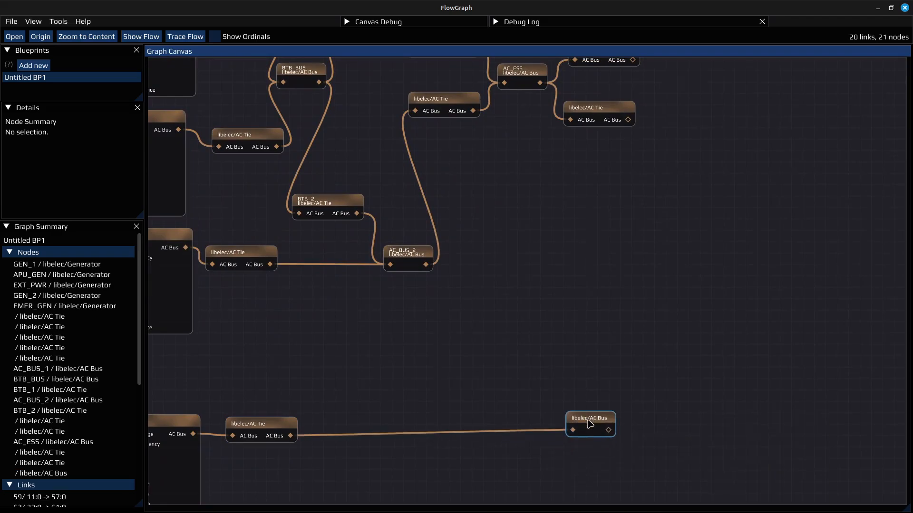
Step: Check the 104.png diagram and link the output of AC_ESS's lower AC Tie to the input of the emergency generator's AC Bus
key("alt+Tab")
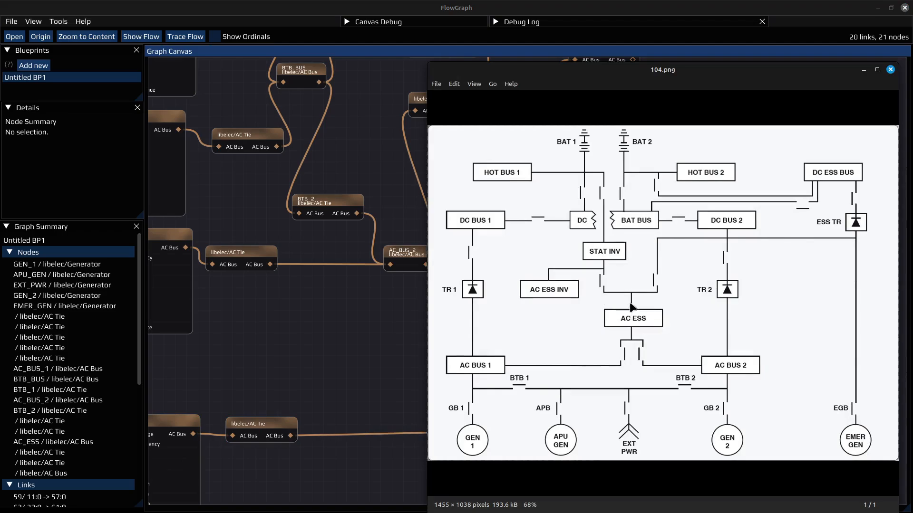
key("alt+Tab")
key("alt+Tab")
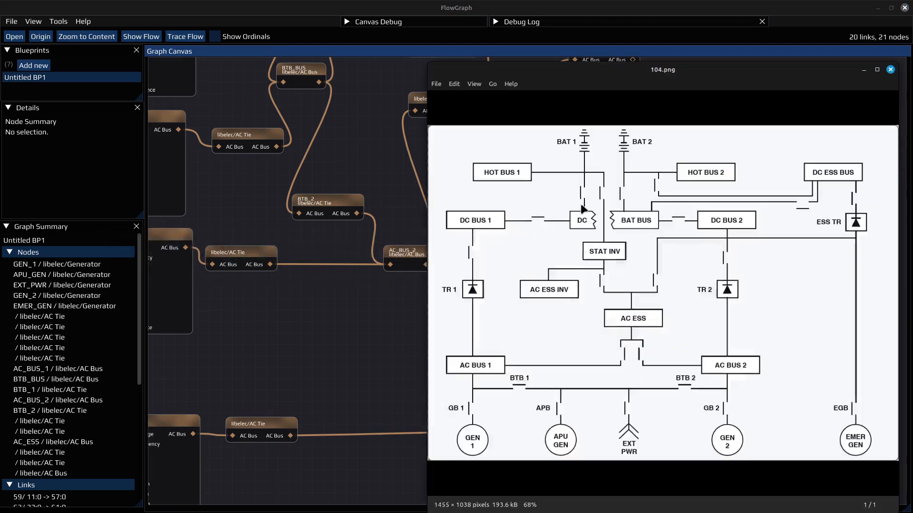
key("alt+Tab")
left_click_drag(628, 121, 573, 430)
left_click_drag(626, 289, 434, 291)
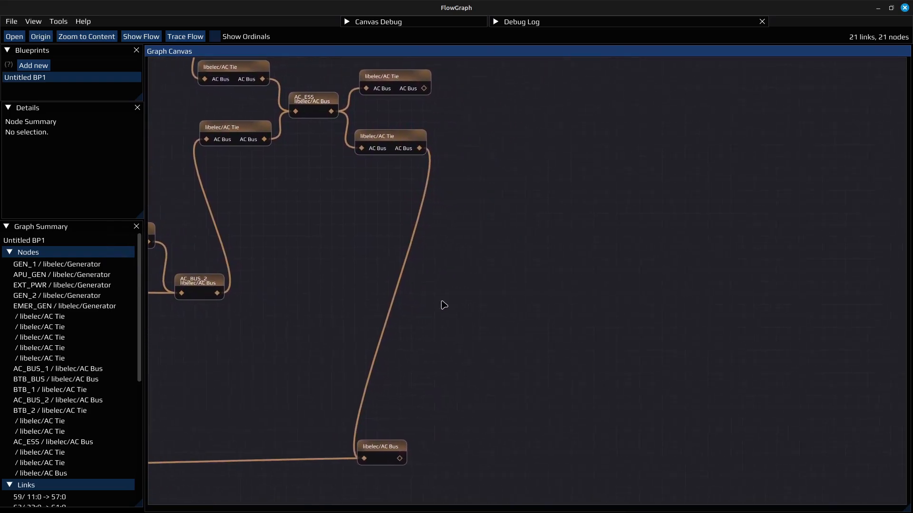
right_click(453, 461)
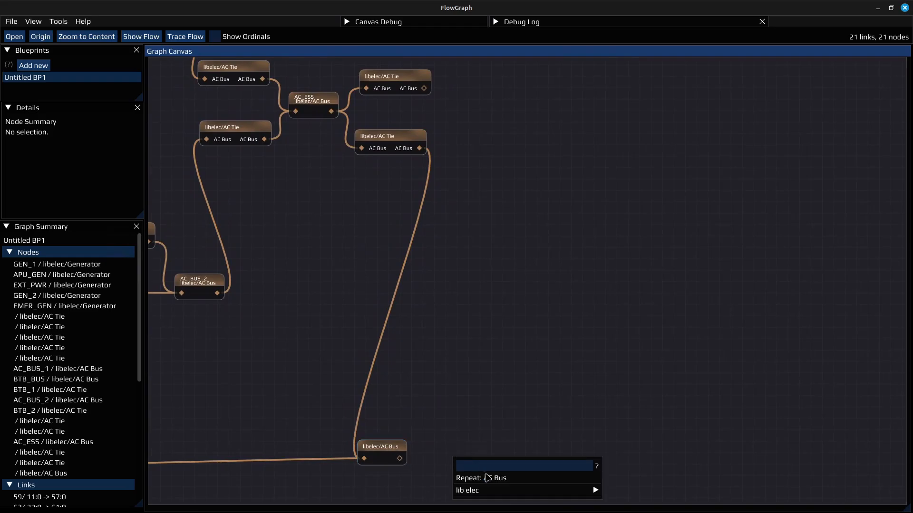
mouse_move(489, 490)
left_click(637, 493)
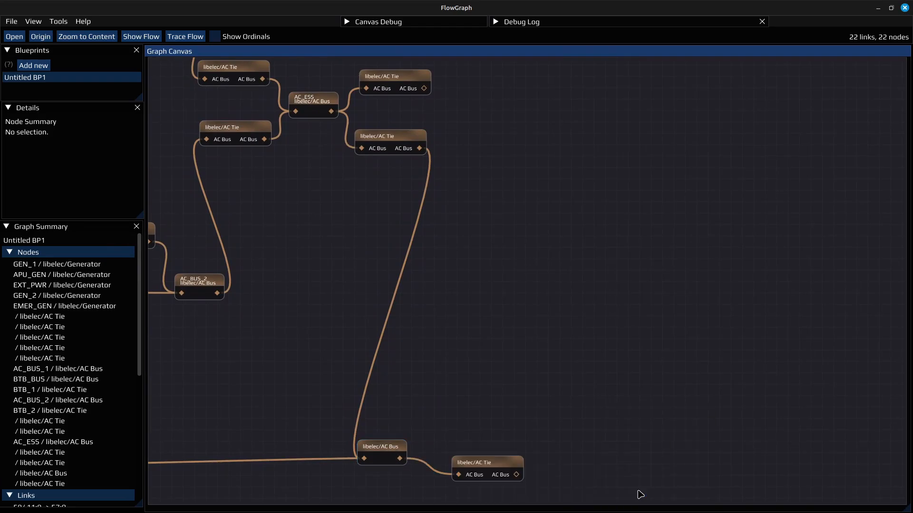
key("alt+Tab")
key("alt+Tab")
left_click_drag(491, 466, 492, 467)
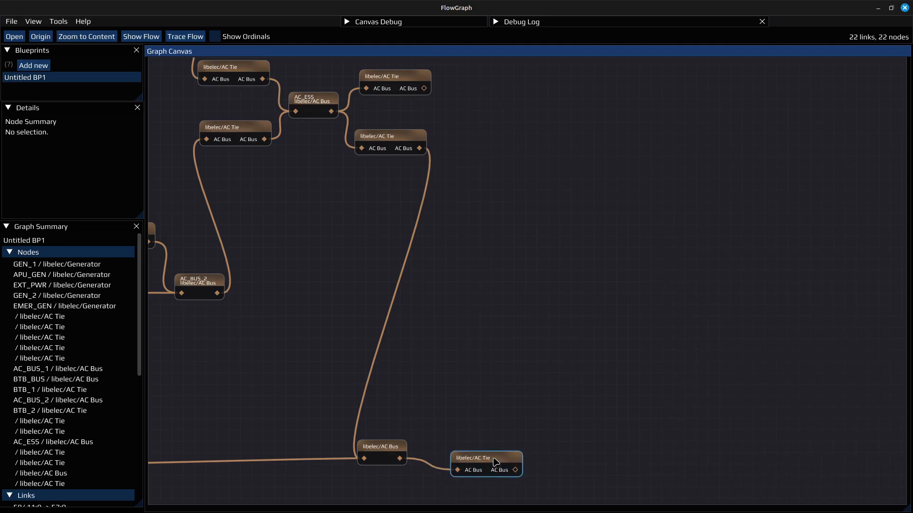
key("Delete")
Step: Add a TRU linked to the output of the emergency generator's AC Bus and name it ES_TR
right_click(454, 445)
mouse_move(502, 484)
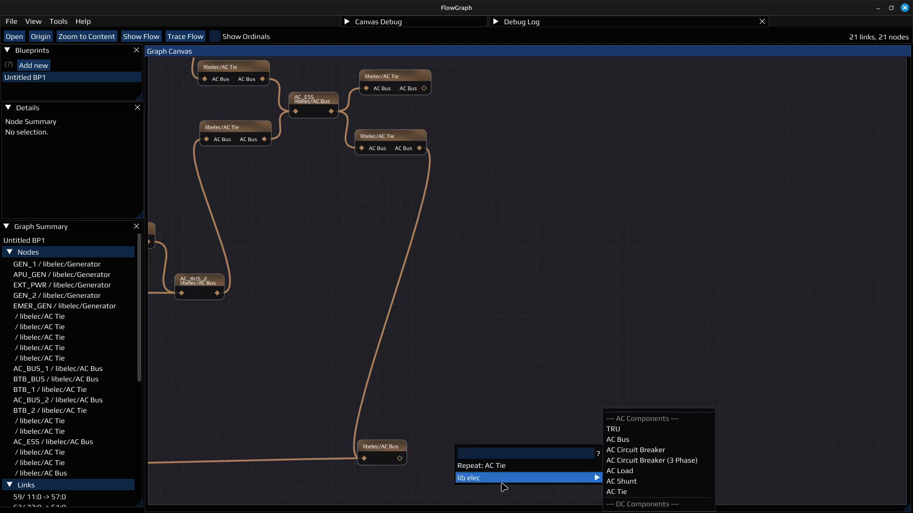
left_click(616, 429)
left_click_drag(551, 431, 547, 380)
left_click(520, 404)
key("alt+Tab")
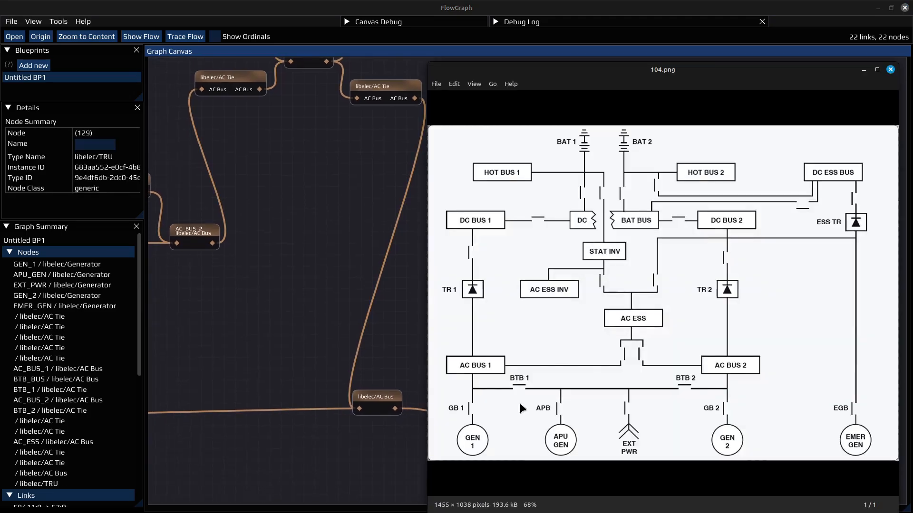
key("alt+Tab")
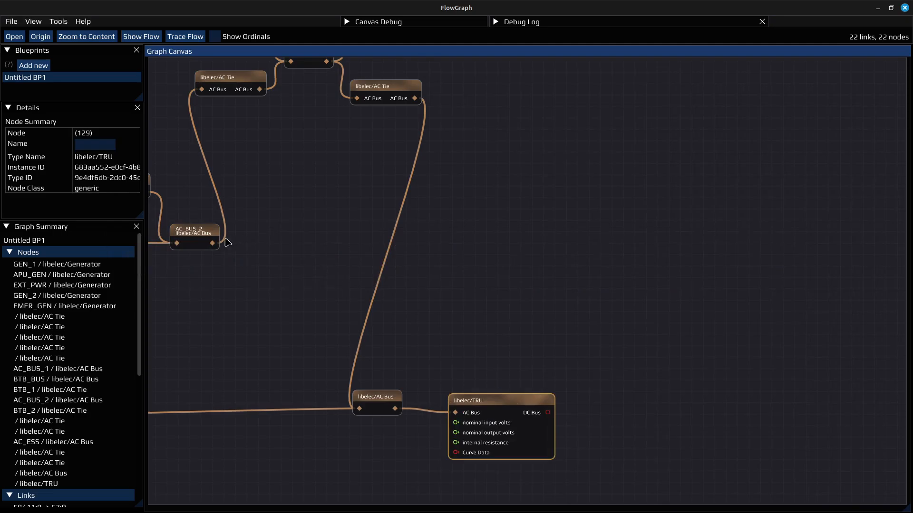
left_click(107, 143)
type("ES_TR")
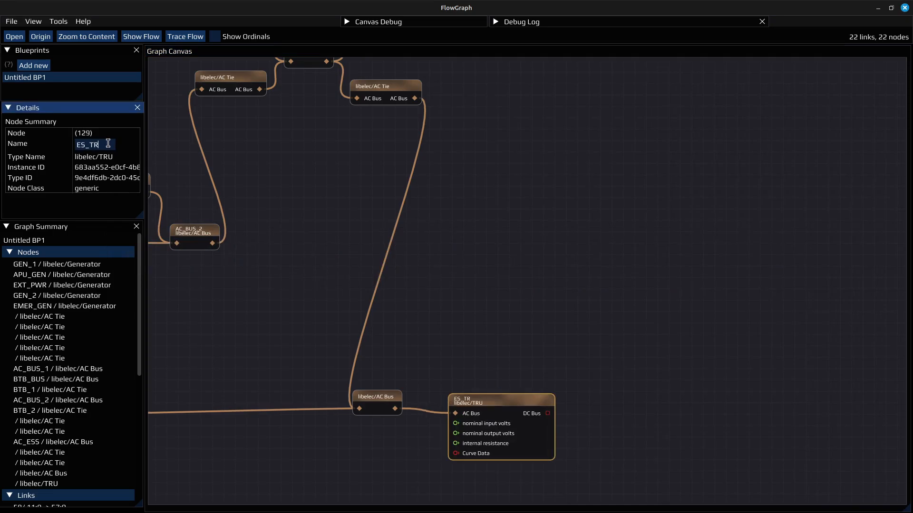
Step: Add a DC Bus linked to ES_TR's DC Bus output and name it DC_ESS_BUS, as in the 104.png diagram
key("alt+Tab")
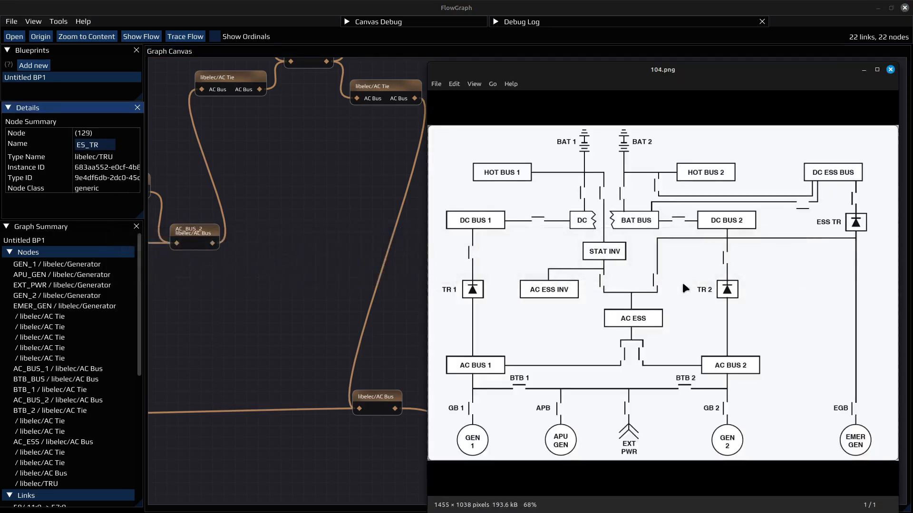
key("alt+Tab")
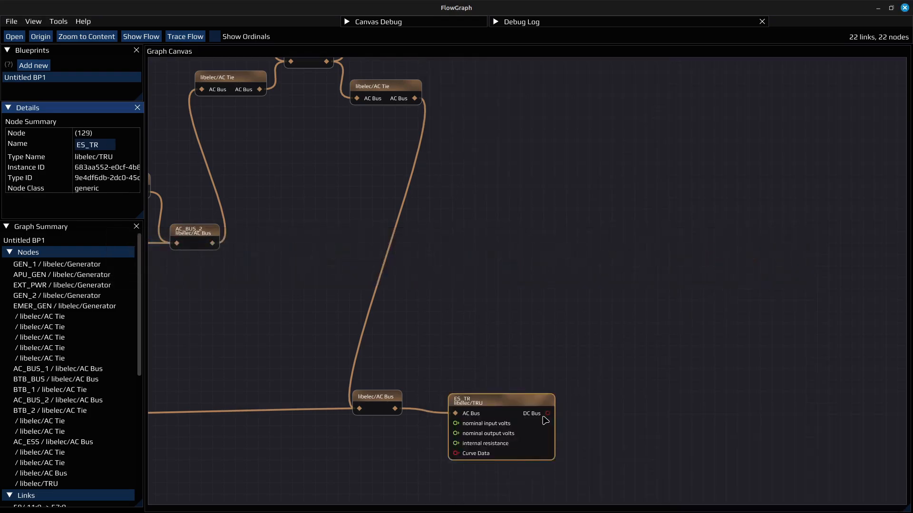
right_click(615, 401)
mouse_move(713, 430)
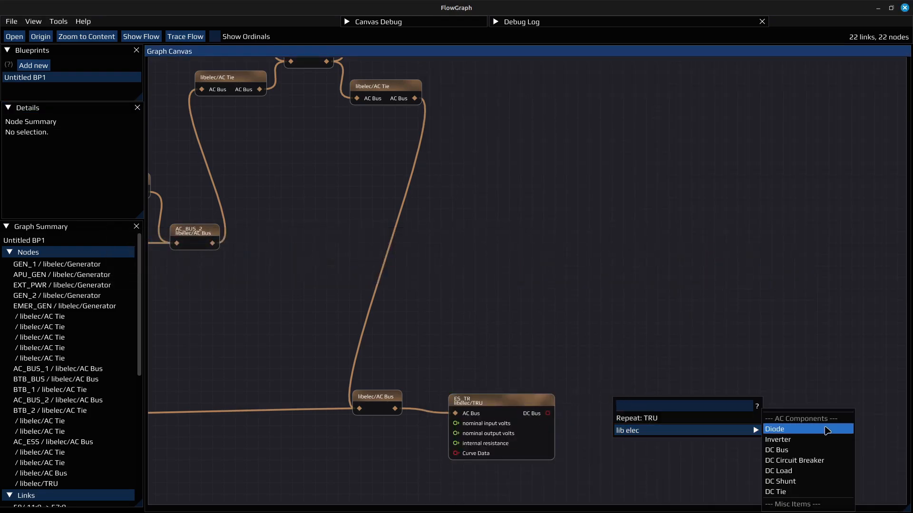
left_click(791, 450)
left_click(647, 412)
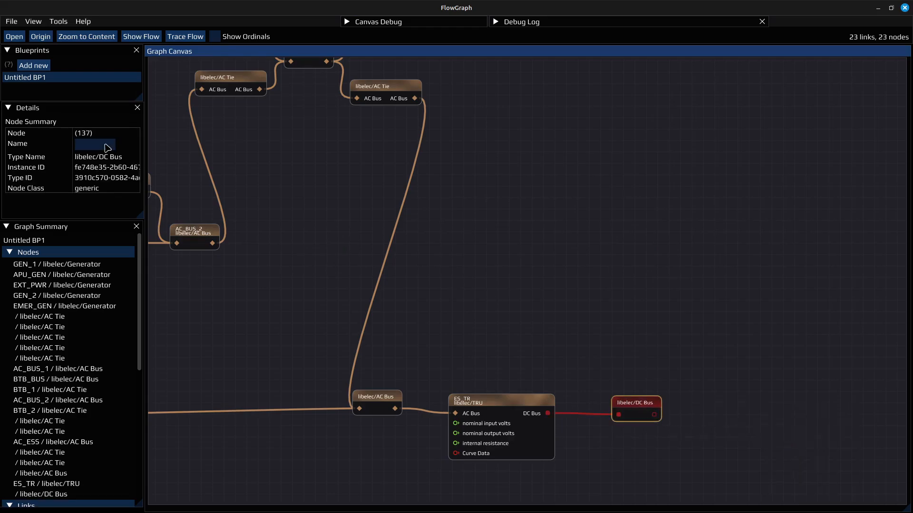
left_click(84, 145)
type("E")
key("BackSpace")
type("DC_ESS_BU")
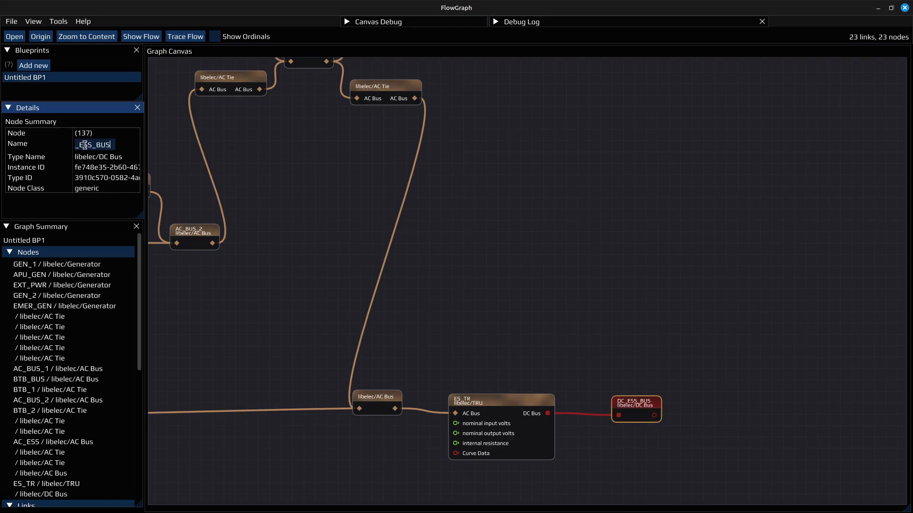
Step: Following the 104.png diagram, link the output of AC_BUS_2 to a new TRU placed above ES_TR
key("alt+Tab")
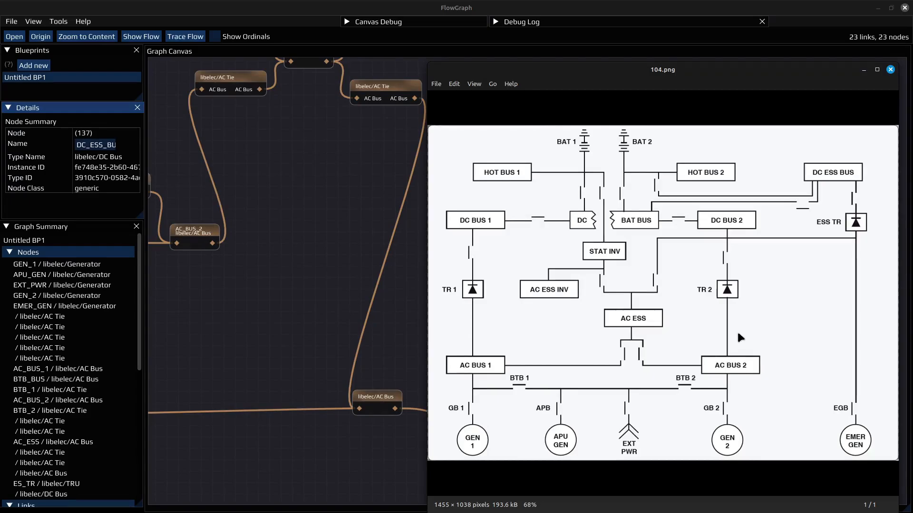
key("alt+Tab")
left_click_drag(344, 316, 683, 304)
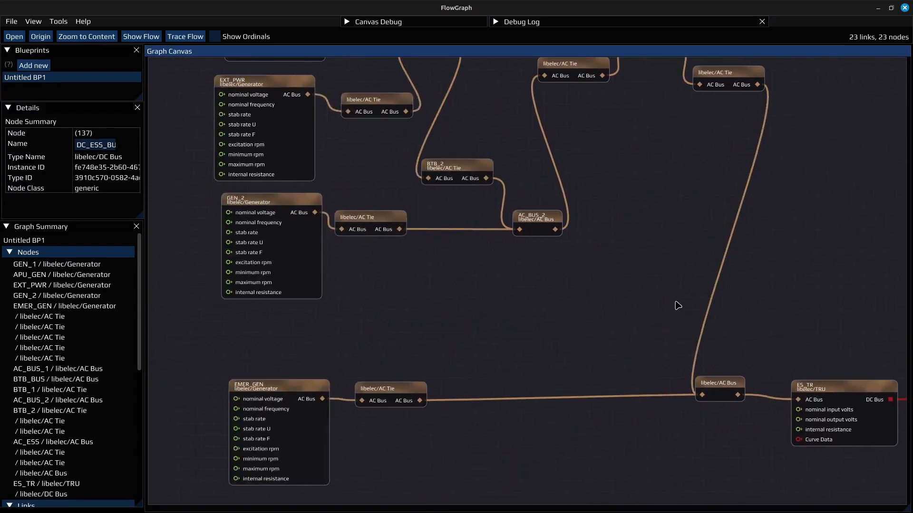
left_click_drag(608, 245, 383, 335)
left_click_drag(320, 325, 576, 323)
mouse_move(598, 353)
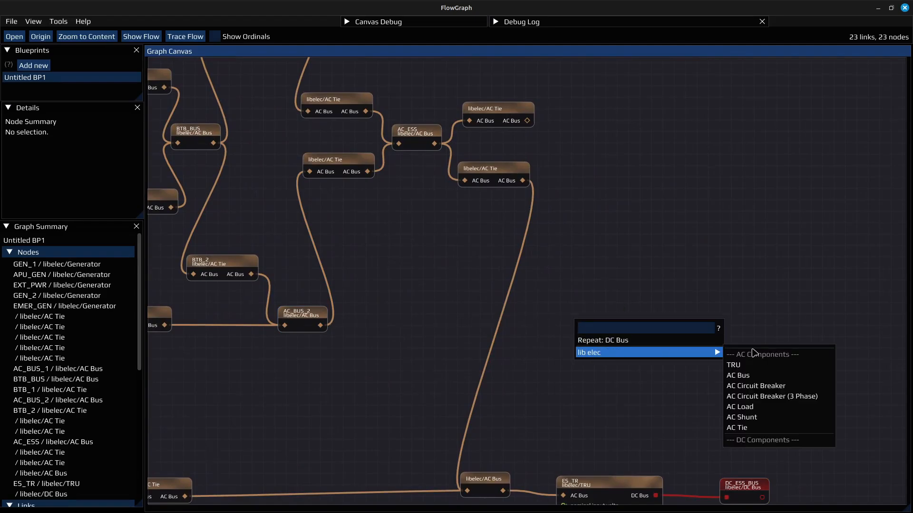
left_click(754, 366)
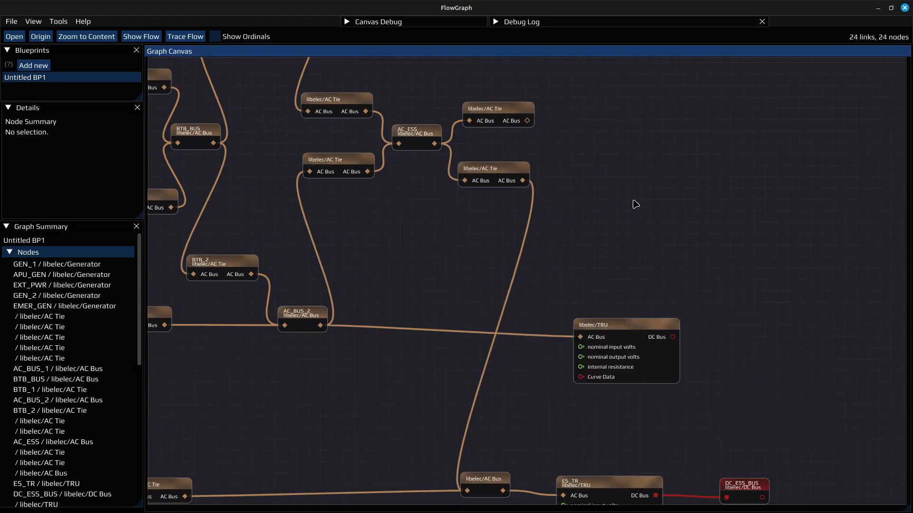
Step: Link the output of AC_BUS_1 to another new TRU placed roughly level with that bus
left_click_drag(636, 204, 640, 366)
left_click_drag(324, 139, 567, 135)
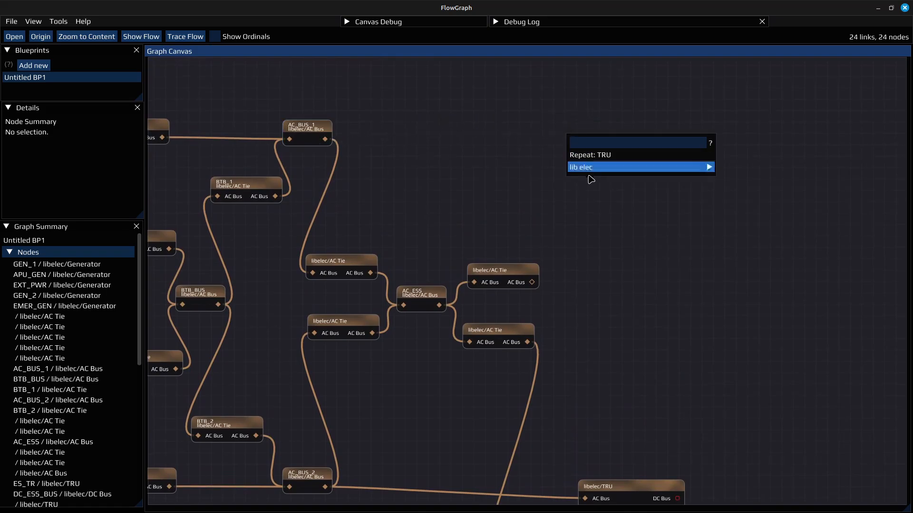
left_click(609, 156)
Step: Name the TRU fed by AC_BUS_1 TR_1 and the one fed by AC_BUS_2 TR_2, checking against the 104.png diagram
left_click_drag(606, 264, 564, 204)
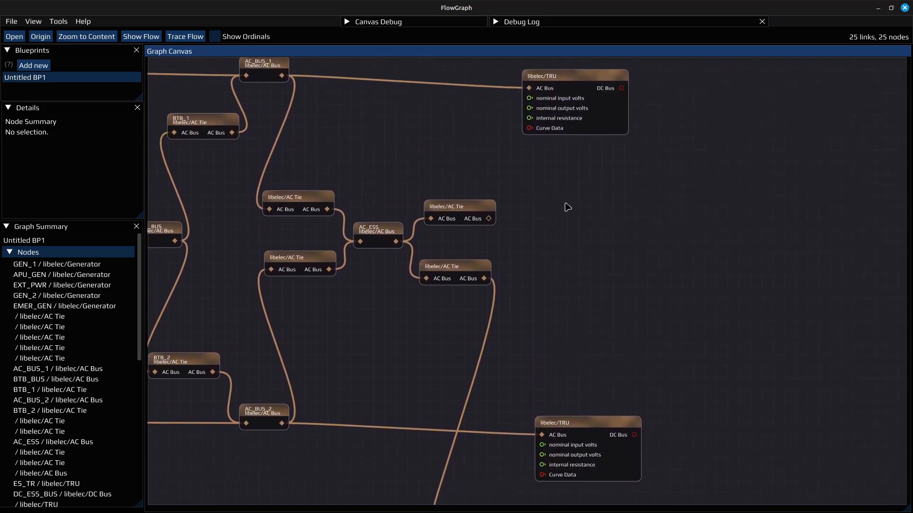
left_click(570, 82)
left_click(98, 145)
type("TR_1")
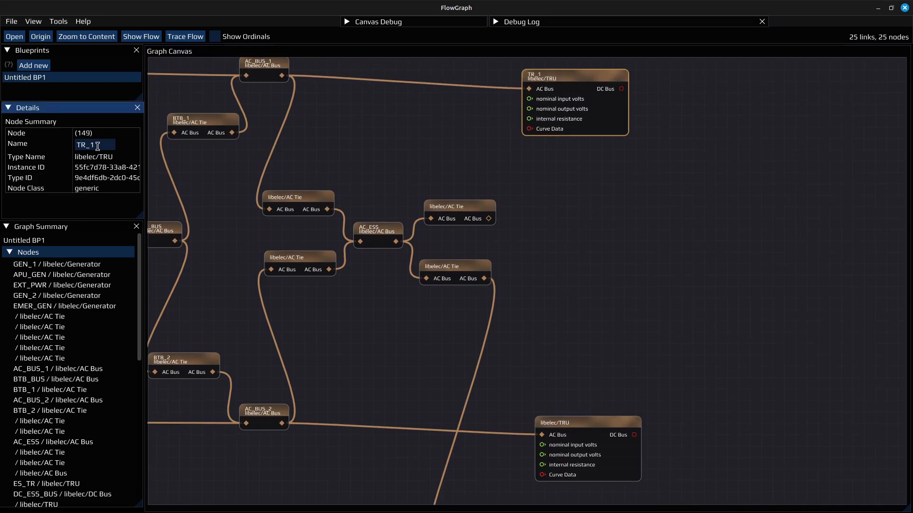
key("alt+Tab")
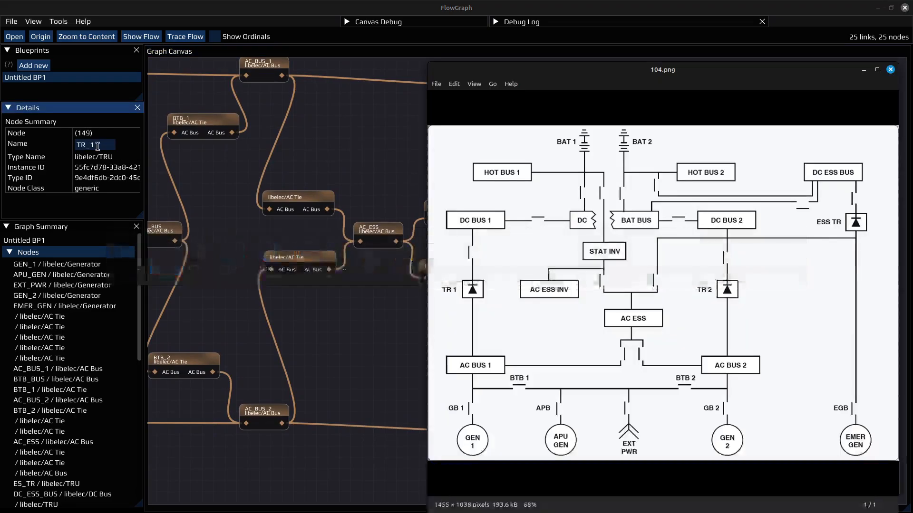
key("alt+Tab")
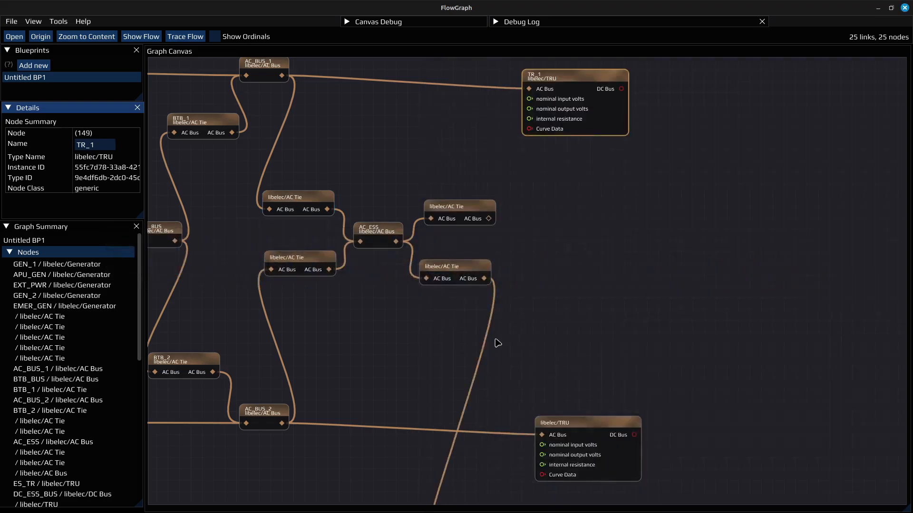
left_click(559, 429)
left_click(79, 141)
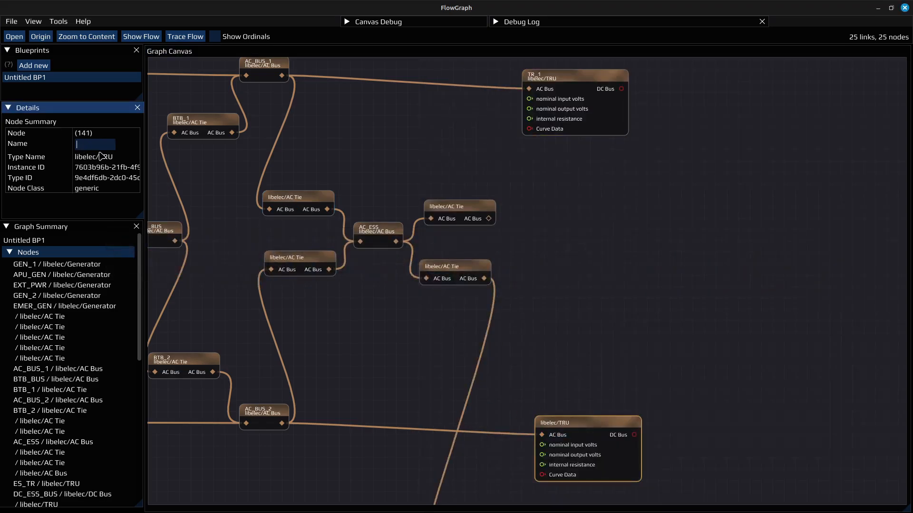
type("TR_2")
key("alt+Tab")
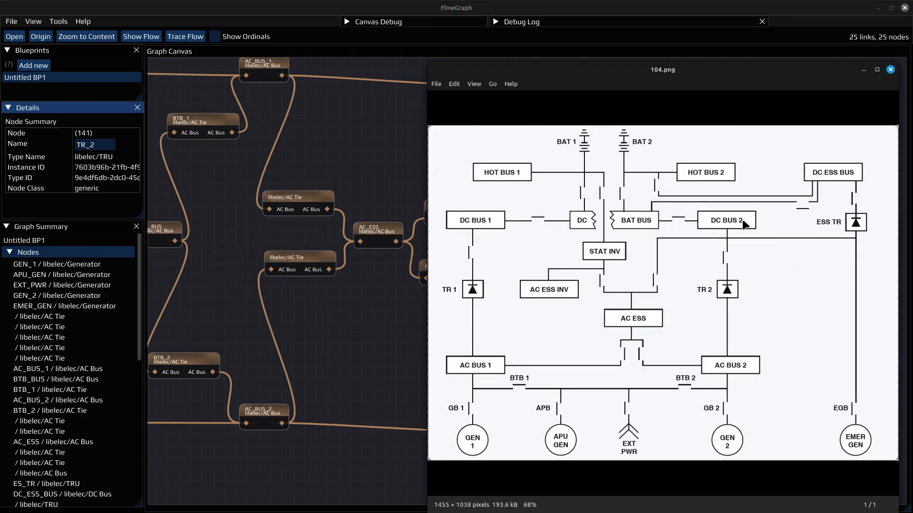
Step: Link the DC Bus outputs of TR_1 and TR_2 each to a new DC Bus placed beside its TRU
key("alt+Tab")
left_click_drag(621, 89, 659, 84)
mouse_move(703, 119)
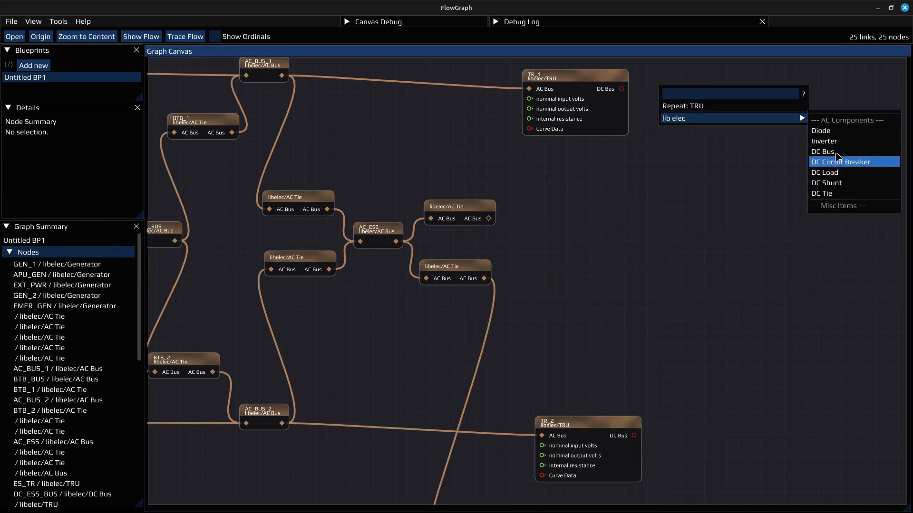
left_click(837, 152)
left_click_drag(634, 435, 664, 435)
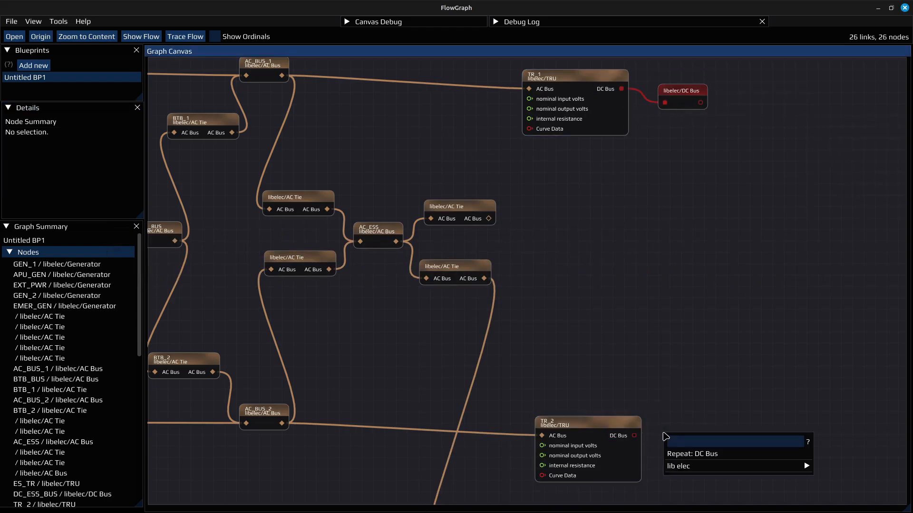
left_click(690, 455)
Step: Name the DC Bus fed by TR_1 DC_BUS_1 and the one fed by TR_2 DC_BUS_2
left_click(689, 111)
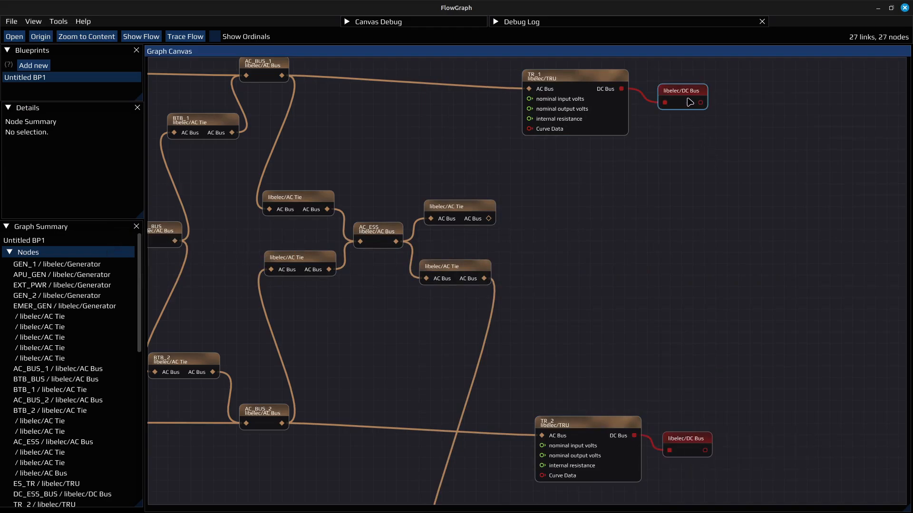
left_click(96, 142)
type("DC_BUS_1")
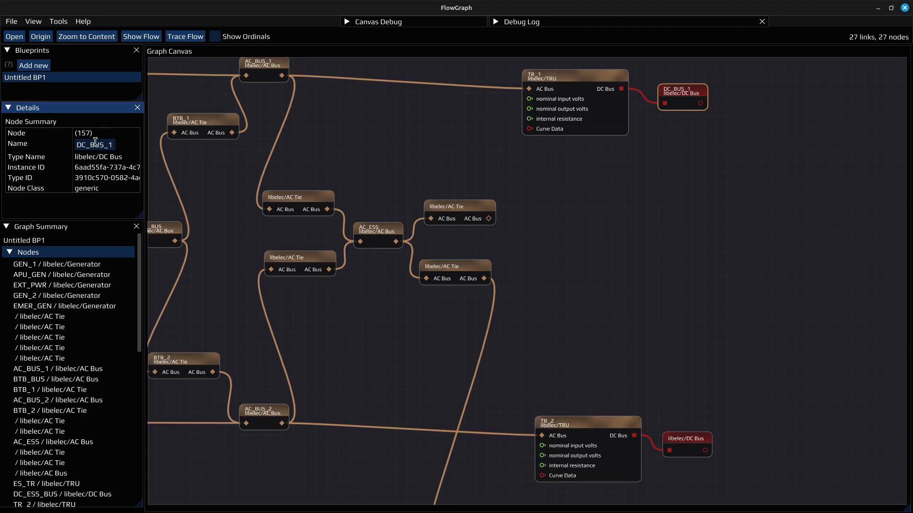
left_click(690, 446)
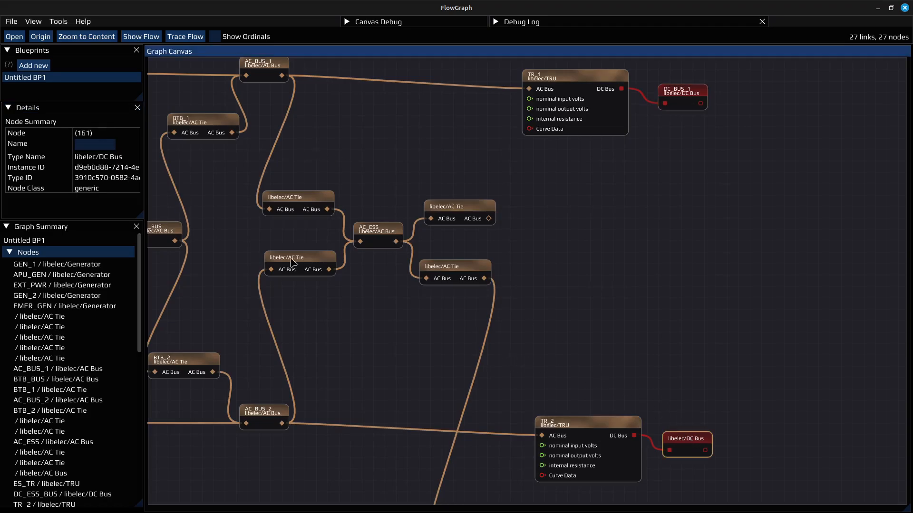
left_click(94, 140)
type("DC_BUS_2")
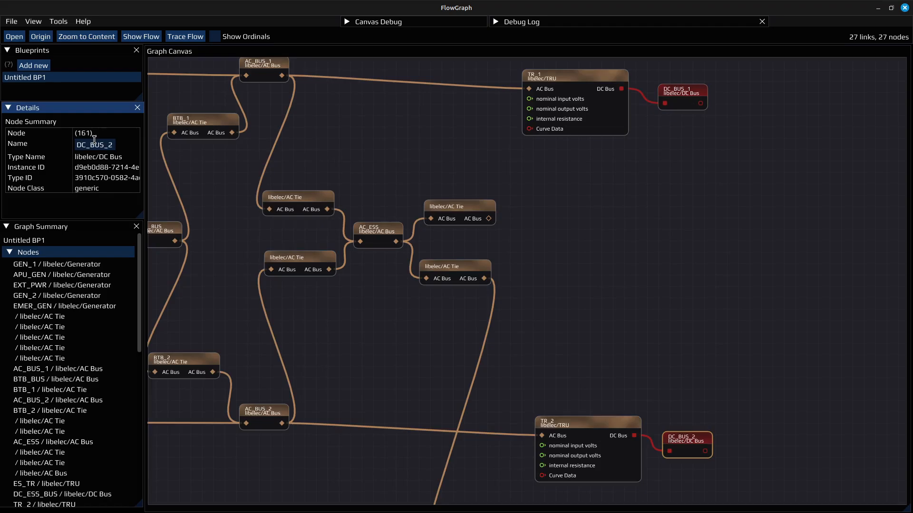
Step: Following the 104.png diagram, add a DC Bus between DC_BUS_1 and DC_BUS_2 and link DC_BUS_1 to it through a DC Tie
key("alt+Tab")
right_click(672, 226)
left_click(692, 246)
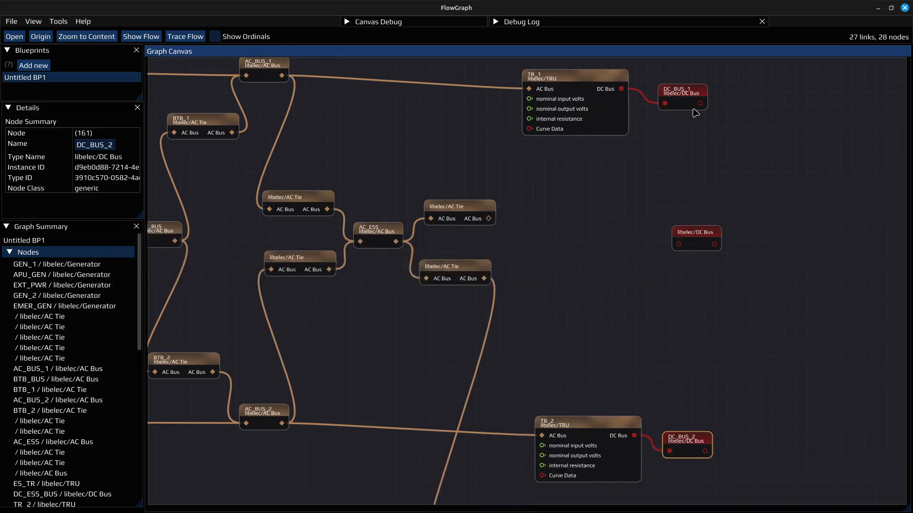
left_click_drag(700, 103, 673, 157)
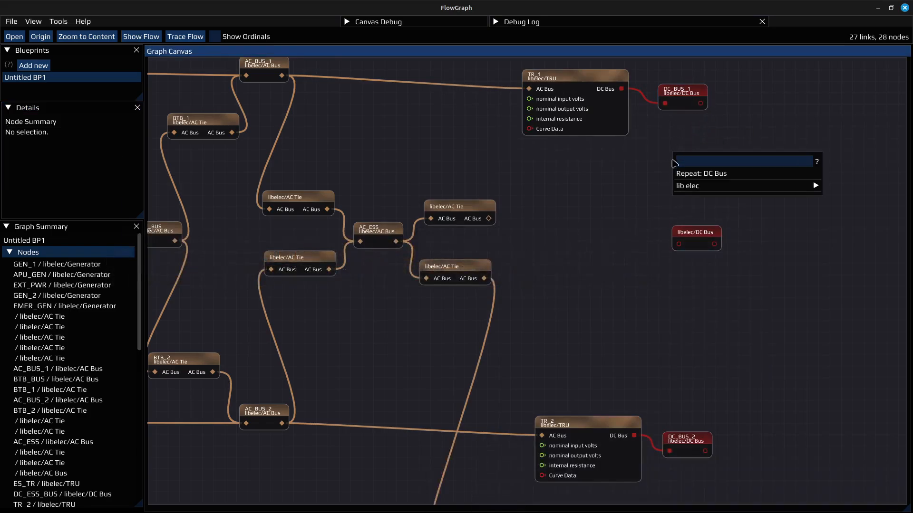
mouse_move(698, 185)
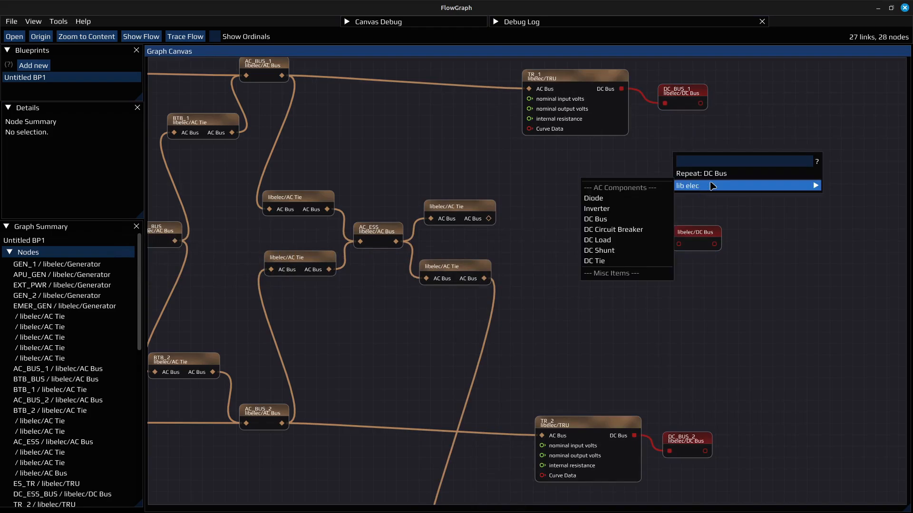
left_click(602, 261)
left_click_drag(736, 171, 678, 244)
Step: Link DC_BUS_2 through another new DC Tie to the input of the unnamed DC Bus in the middle
left_click_drag(705, 452, 658, 360)
left_click(695, 380)
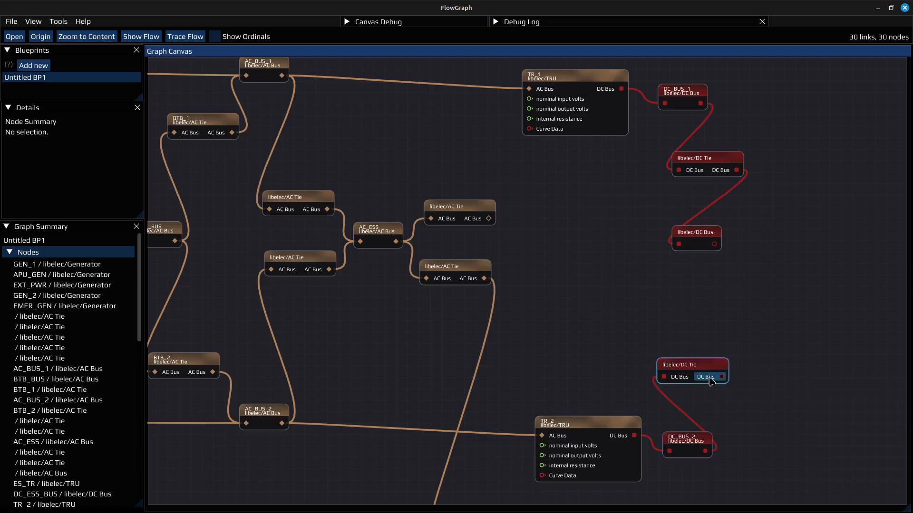
left_click_drag(721, 379, 678, 244)
Step: Name the DC Bus joining the two DC Ties DC_BAT_BUS
left_click(700, 239)
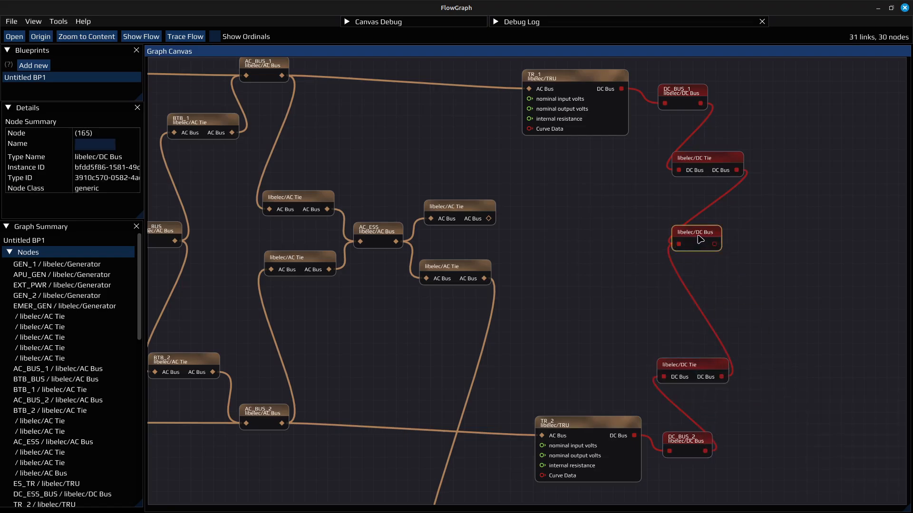
left_click(95, 144)
type("D")
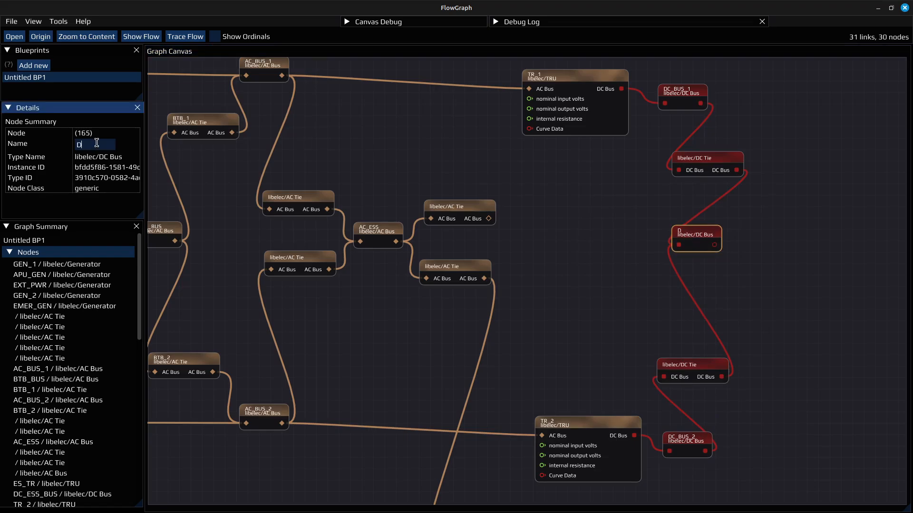
type("C_BAT_BL")
Step: Check the 104.png diagram and add two Inverter nodes, one above the other, between the AC Ties fed by AC_ESS and DC_BAT_BUS
key("alt+Tab")
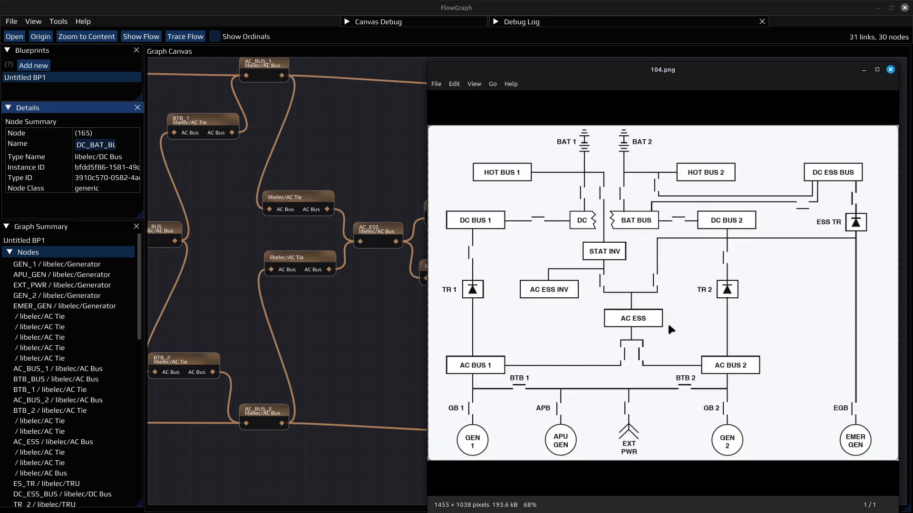
key("ctrl+w")
right_click(532, 168)
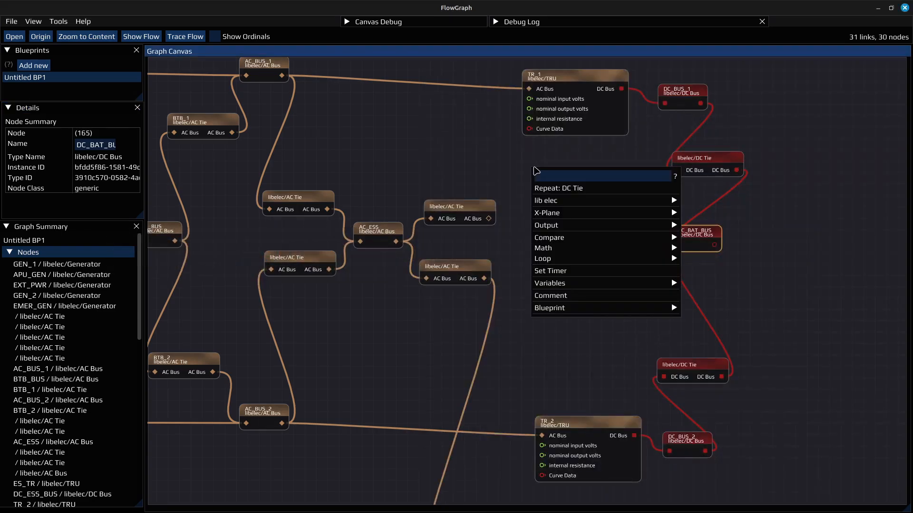
mouse_move(560, 202)
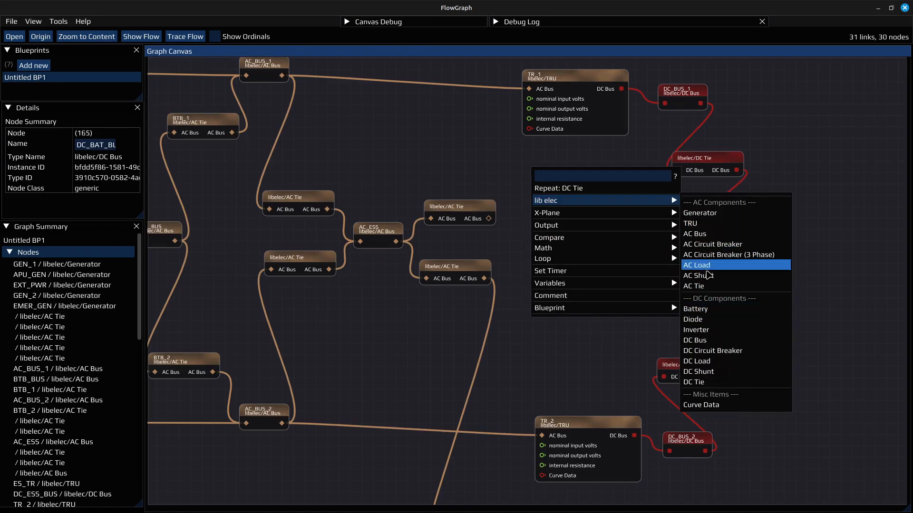
left_click(700, 331)
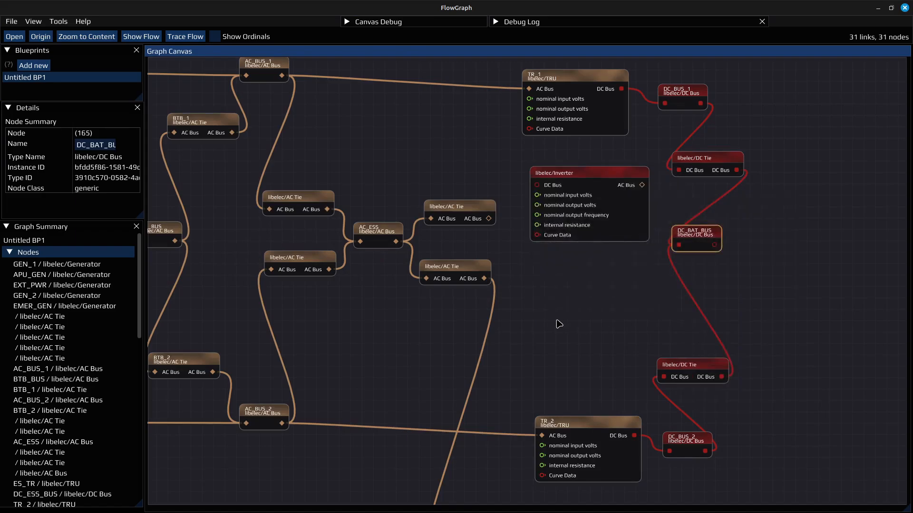
right_click(537, 285)
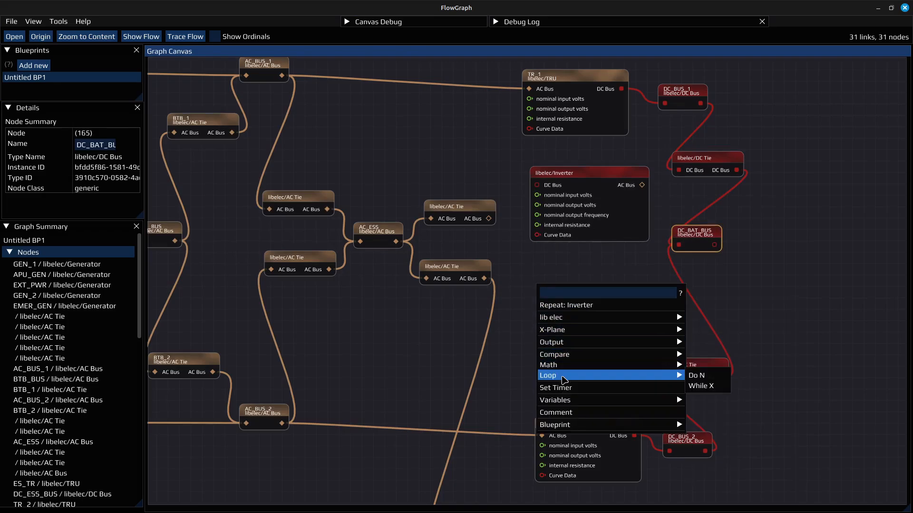
left_click(581, 307)
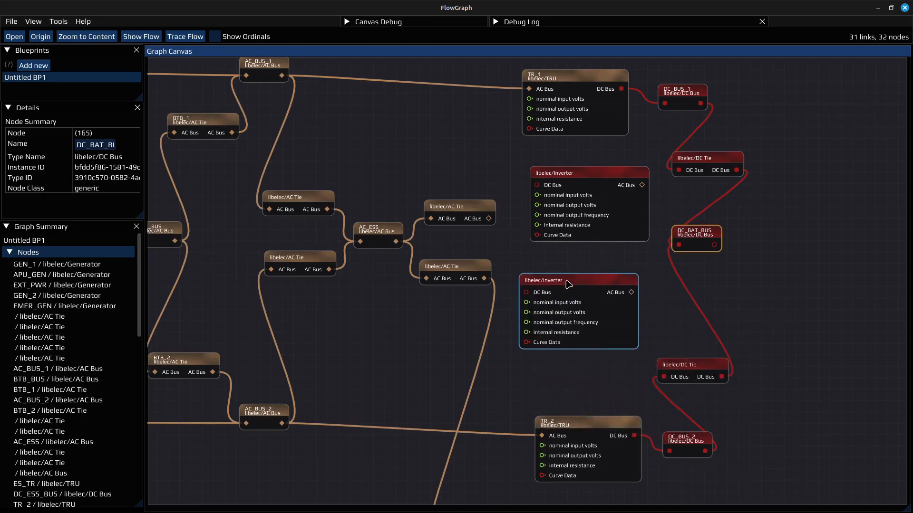
left_click_drag(567, 171, 544, 151)
left_click_drag(556, 282, 544, 299)
left_click_drag(621, 310, 426, 280)
left_click_drag(619, 164, 431, 218)
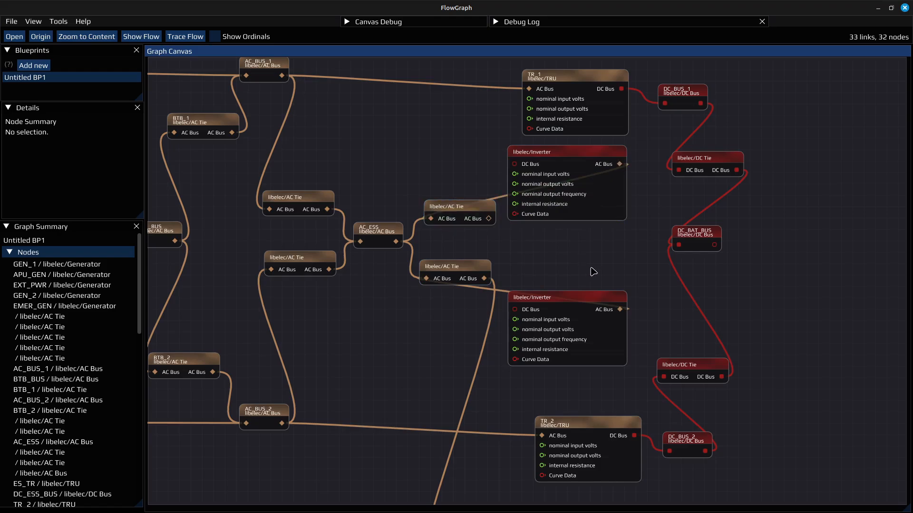
key("alt+Tab")
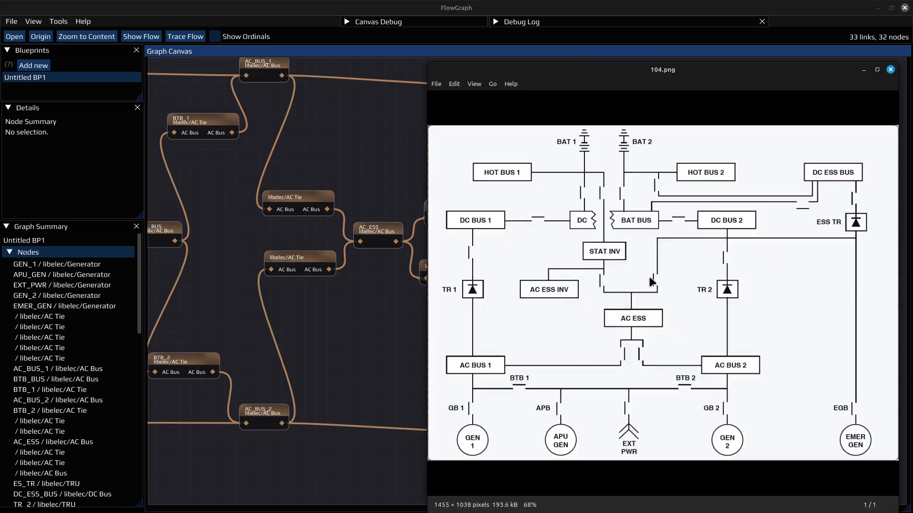
key("alt+Tab")
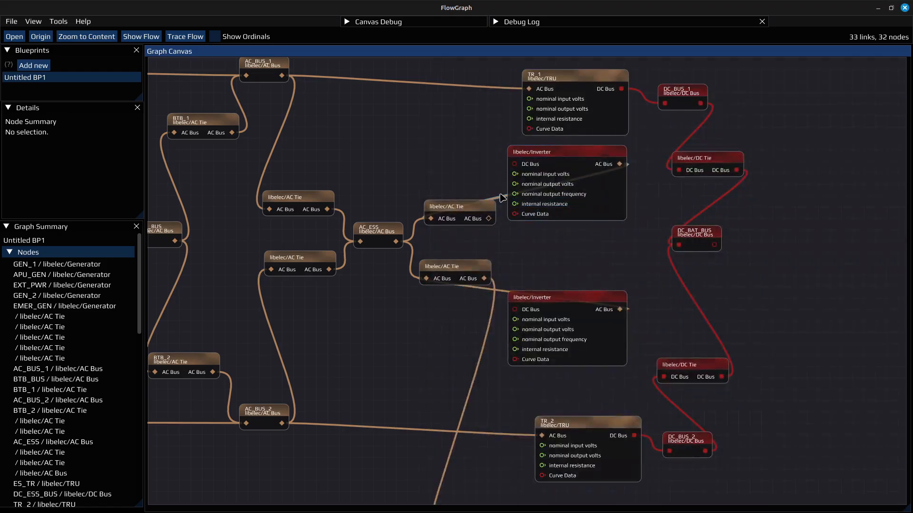
key("Delete")
left_click(505, 291)
key("Delete")
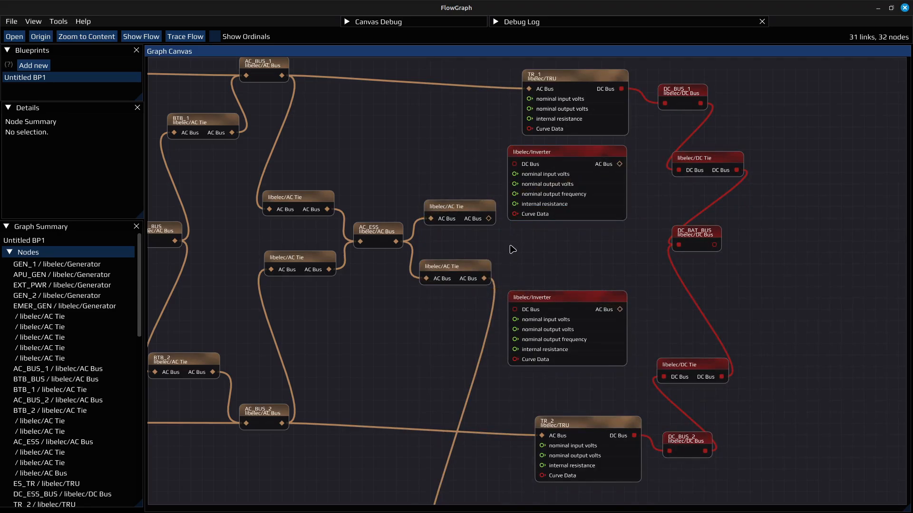
Step: Following the 104.png diagram, add an AC Bus between the two Inverters and name it AC_INV_BUS
left_click_drag(561, 153, 580, 154)
key("alt+Tab")
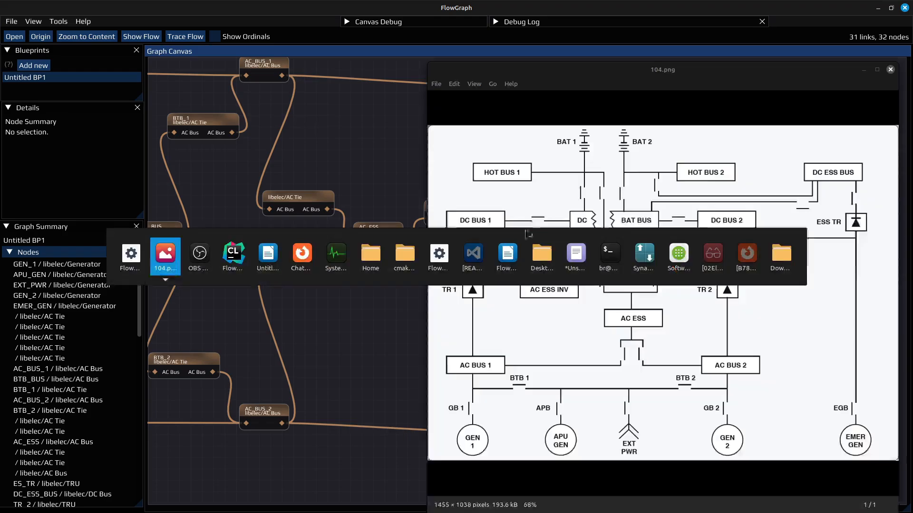
key("alt+Tab")
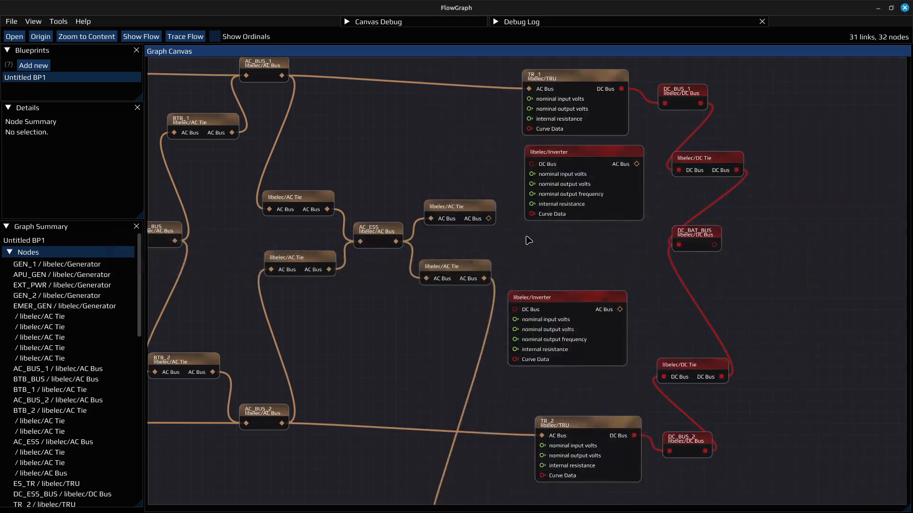
right_click(508, 241)
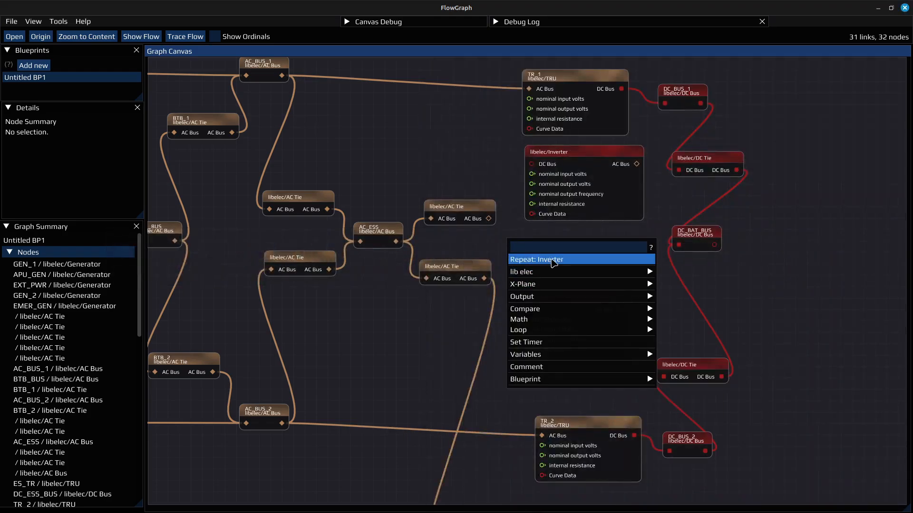
mouse_move(549, 273)
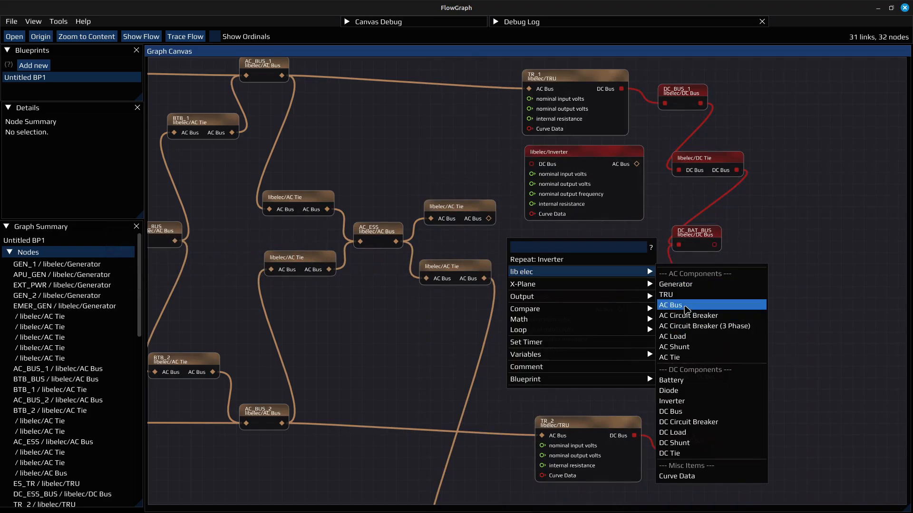
left_click(686, 306)
left_click(539, 250)
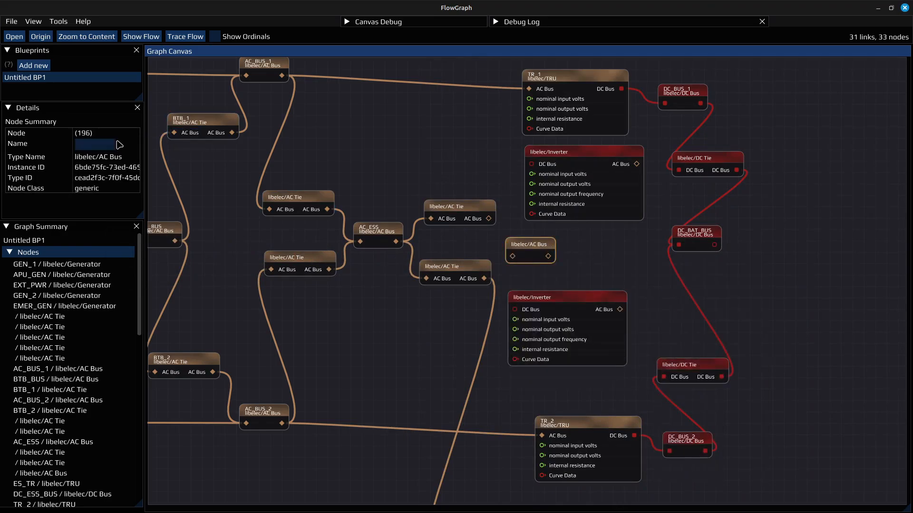
left_click(100, 145)
type("AC")
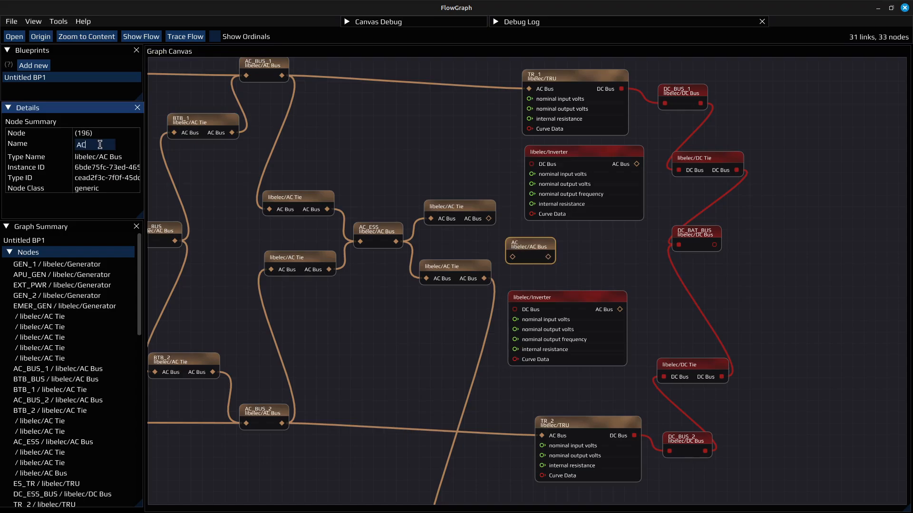
type("_INV_BUS")
Step: Link the two AC Ties after AC_ESS and the AC Bus outputs of both Inverters to AC_INV_BUS
left_click_drag(488, 218, 533, 236)
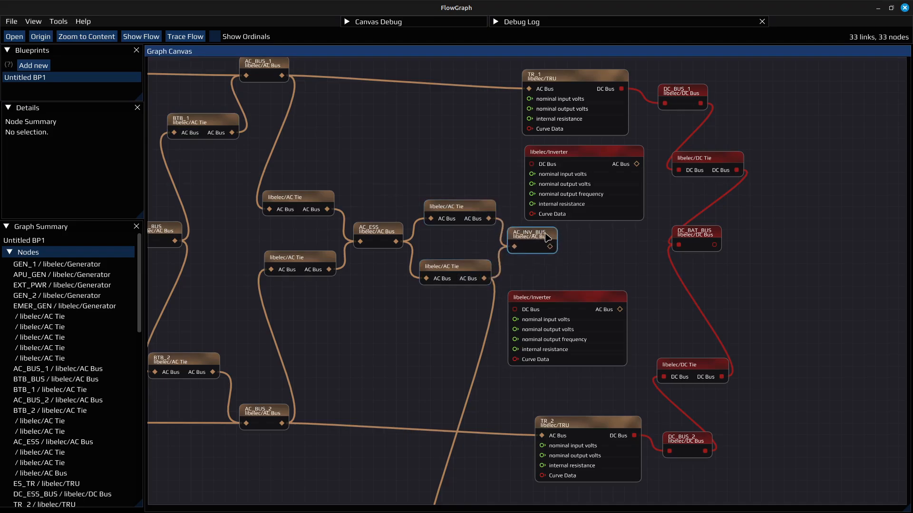
left_click_drag(637, 164, 513, 247)
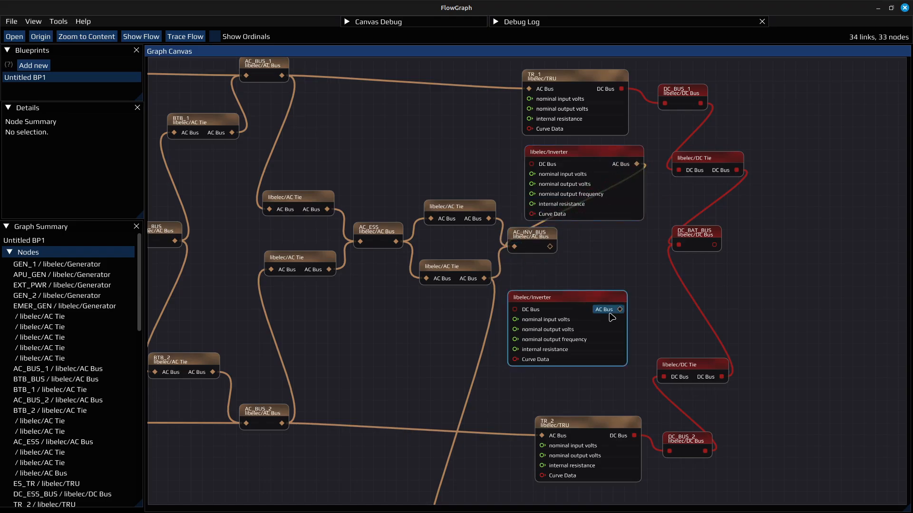
left_click_drag(619, 309, 515, 247)
Step: Tidy the layout by moving the Inverters closer around AC_INV_BUS, shifting TR_1 and TR_2 away from the DC buses, and nudging DC_BAT_BUS down
left_click_drag(553, 301, 565, 287)
left_click(574, 194)
left_click_drag(574, 158, 562, 156)
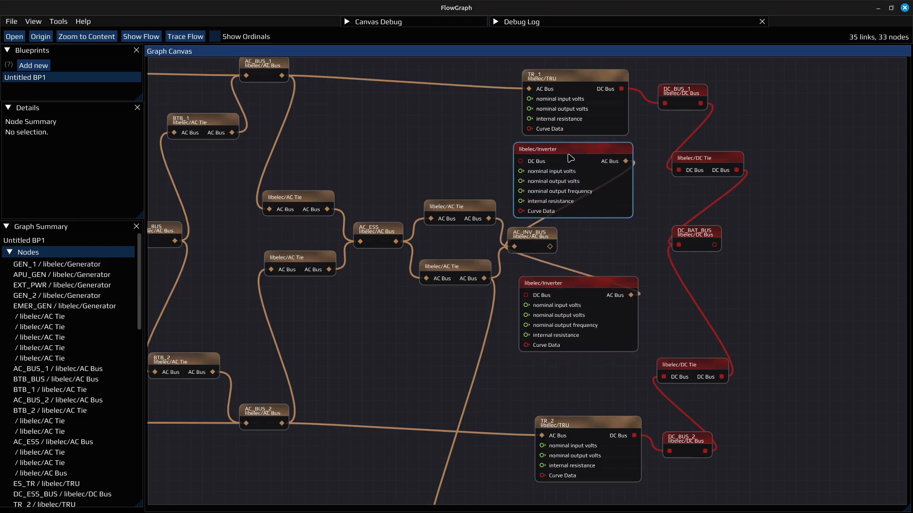
left_click_drag(568, 78, 499, 76)
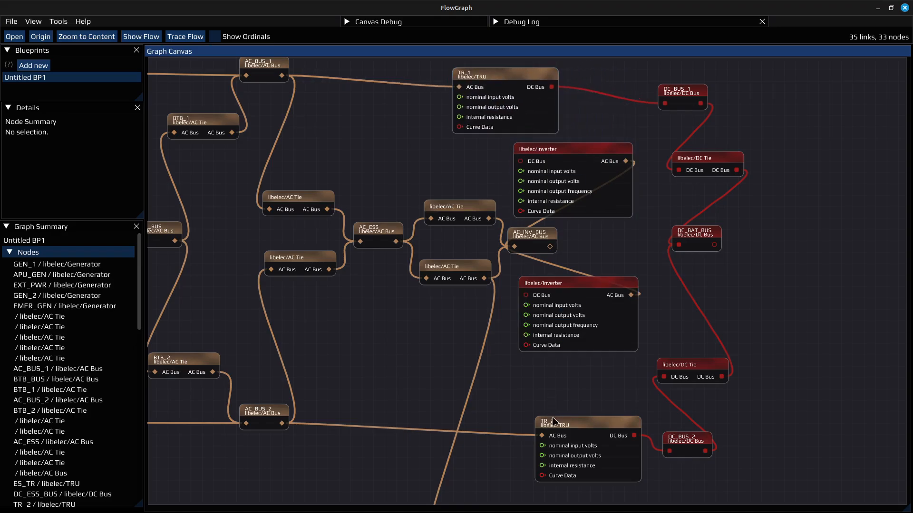
left_click_drag(563, 424, 486, 391)
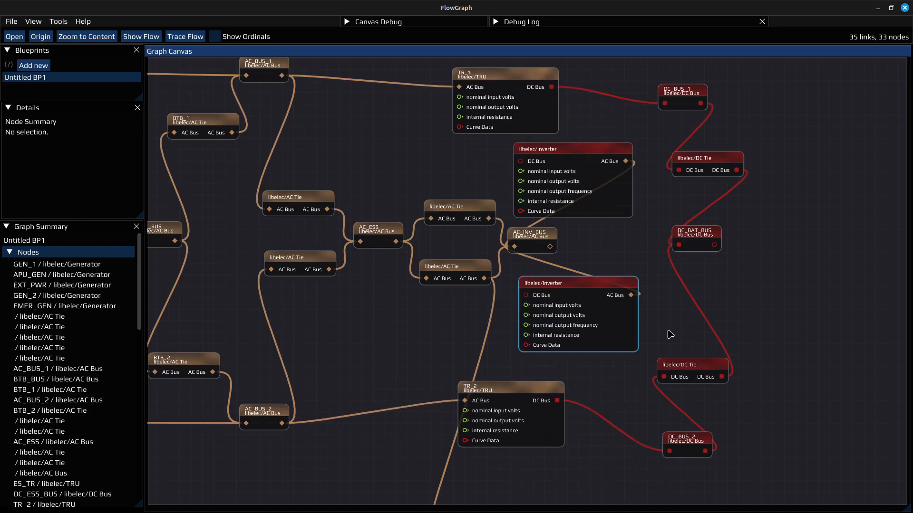
left_click_drag(769, 303, 592, 320)
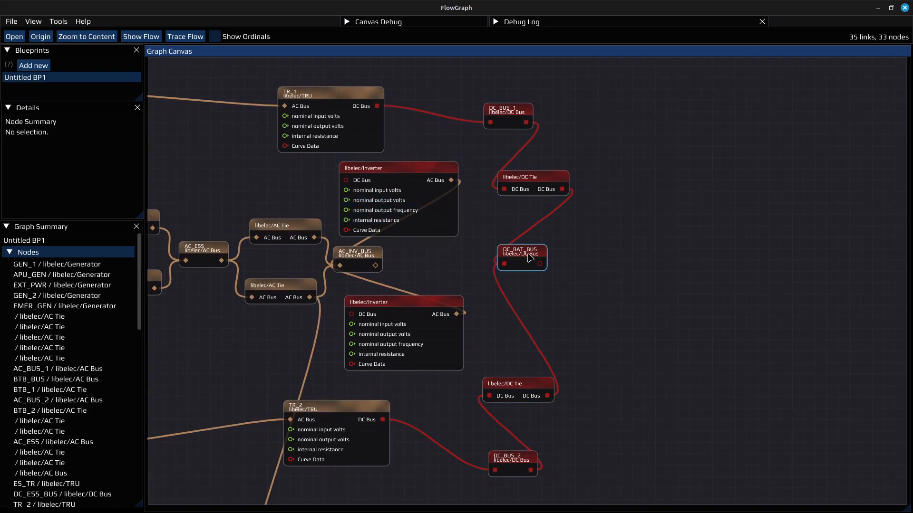
left_click_drag(536, 260, 538, 268)
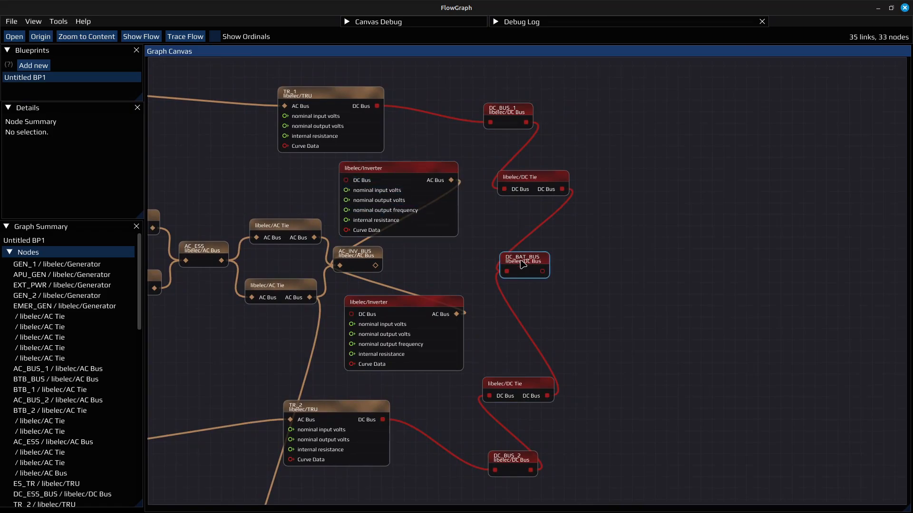
Step: Following the 104.png diagram, add two Battery nodes, one above the other, on the far side of DC_BAT_BUS from the Inverters
key("alt+Tab")
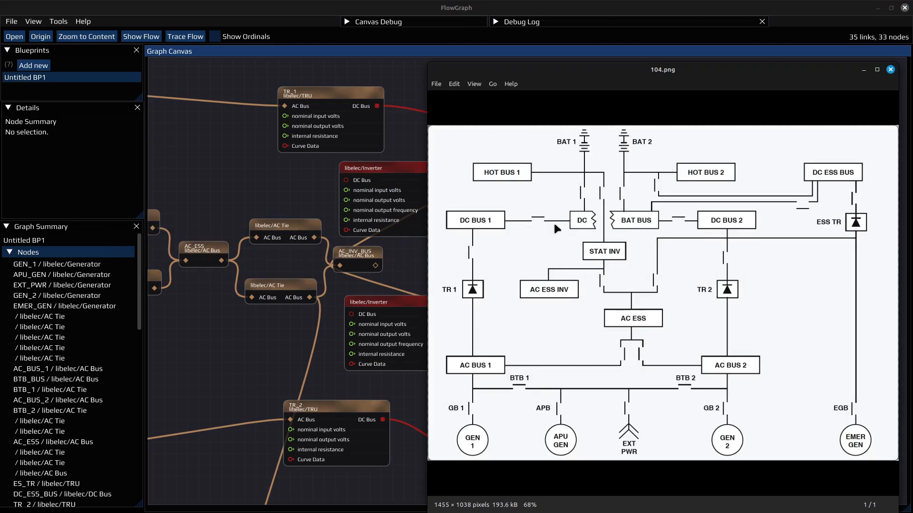
key("alt+Tab")
right_click(649, 149)
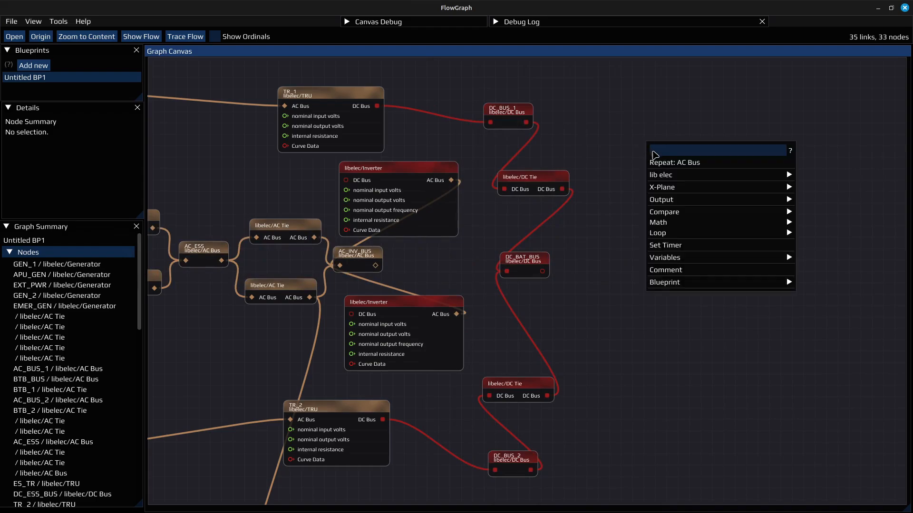
mouse_move(687, 175)
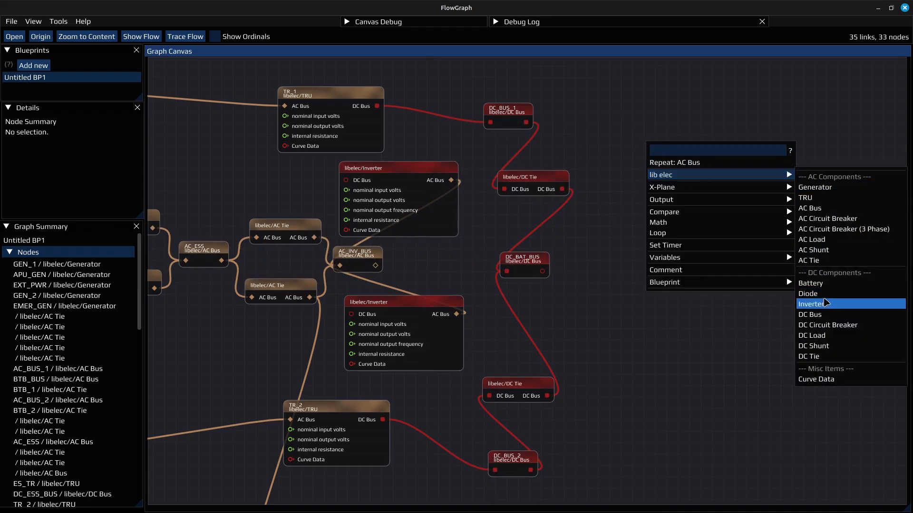
left_click(831, 284)
right_click(647, 326)
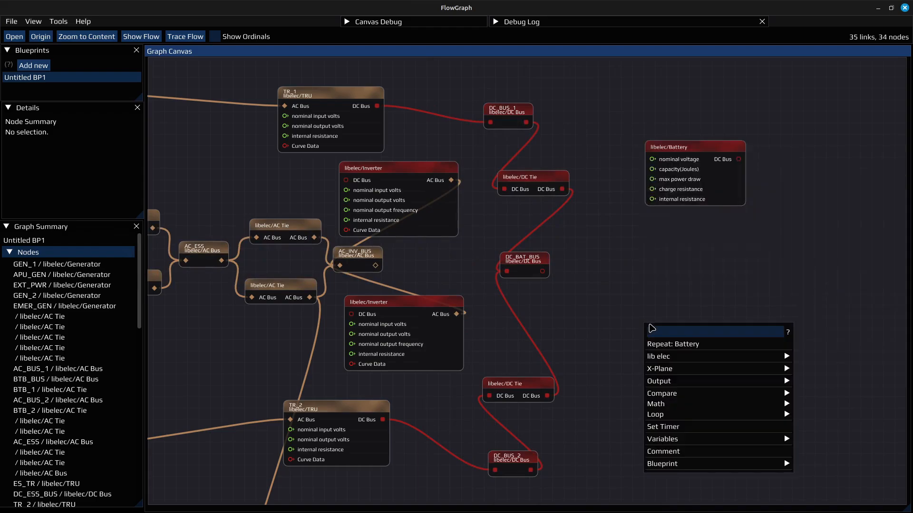
left_click(710, 345)
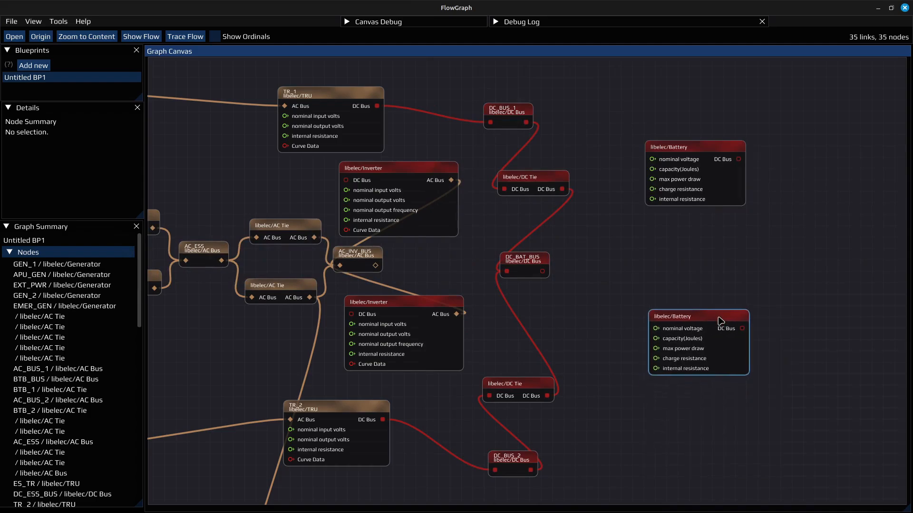
Step: Add a DC Bus linked to the lower Battery's DC Bus output and name it HOT_BUS_2
left_click_drag(737, 334, 593, 313)
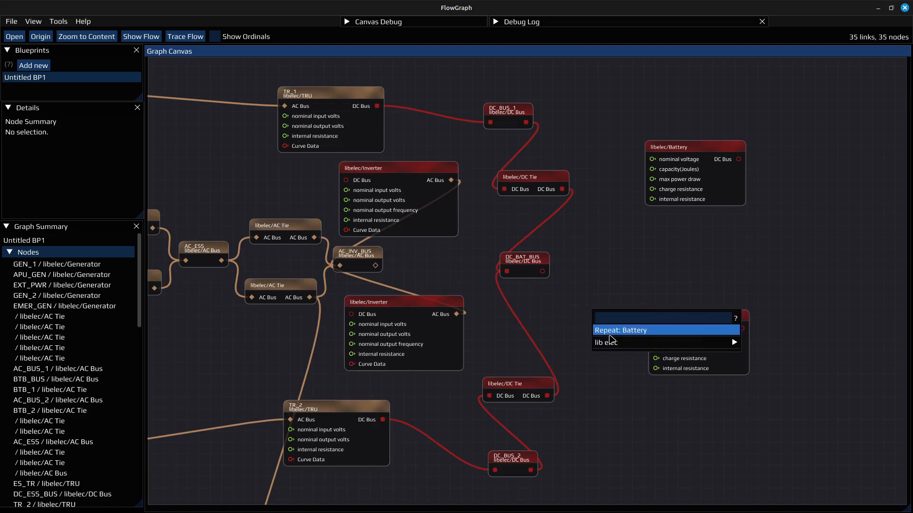
mouse_move(611, 342)
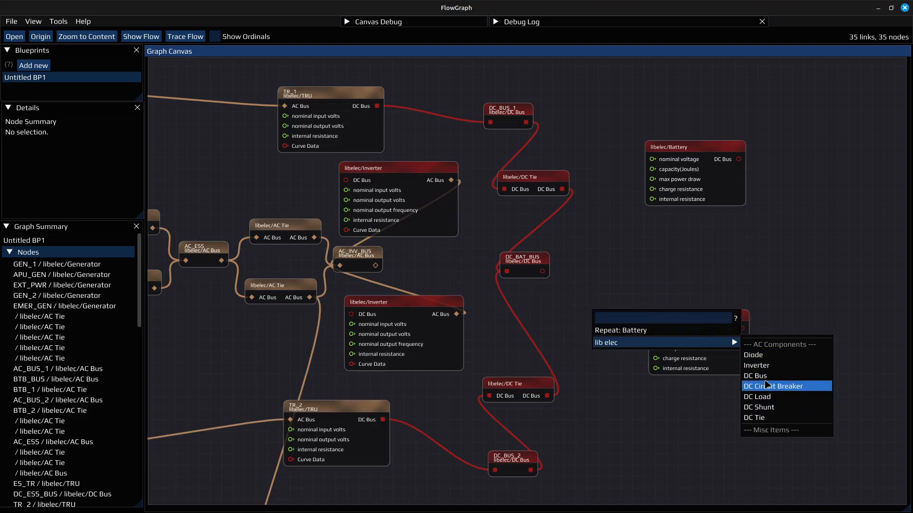
left_click(765, 376)
left_click(609, 316)
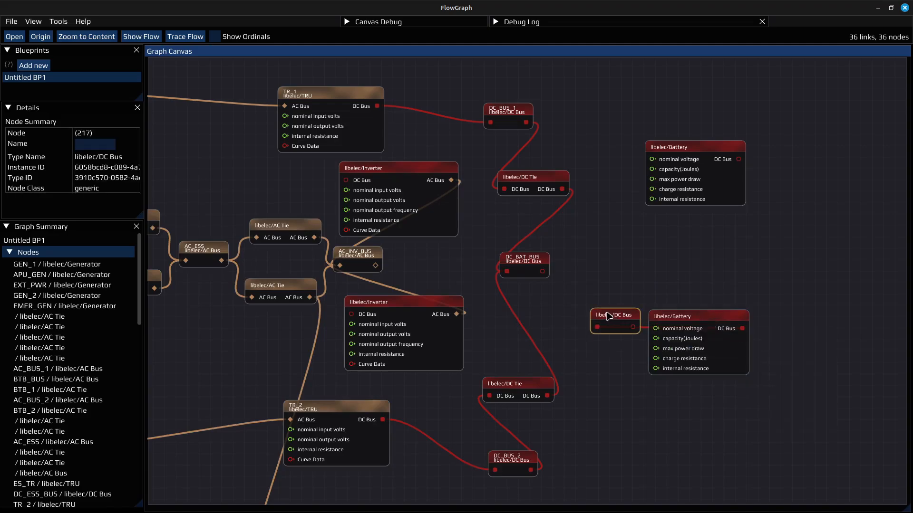
left_click(94, 145)
type("HOT_BUS_2")
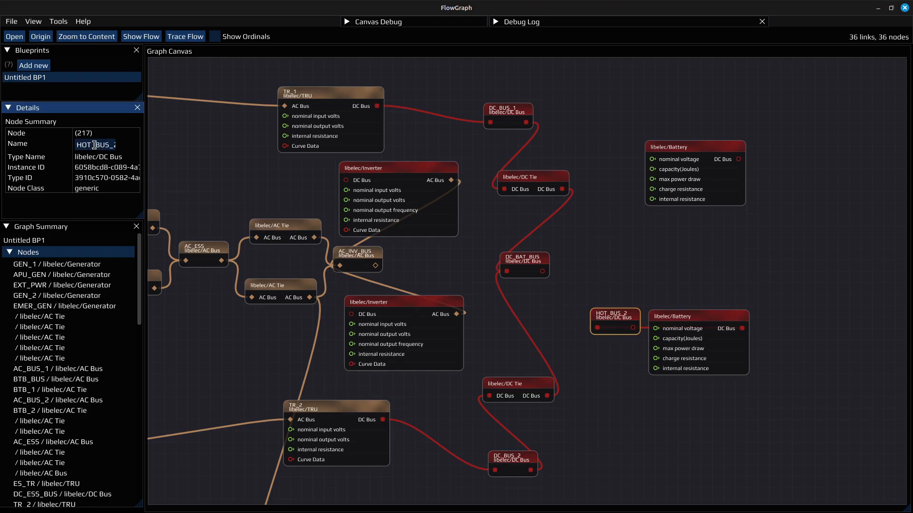
Step: Name the lower Battery BATT_2 and the upper Battery BATT_1, checking the 104.png diagram
left_click(714, 323)
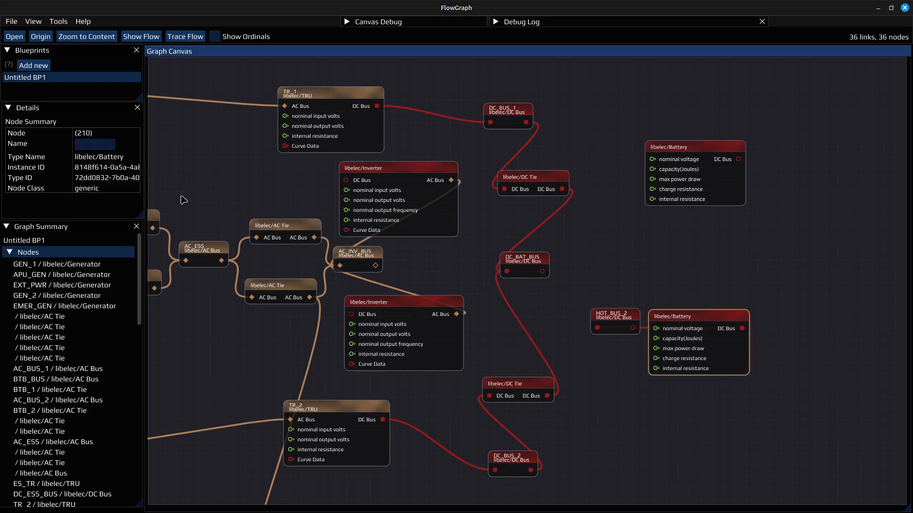
left_click(80, 142)
type("BATT_2")
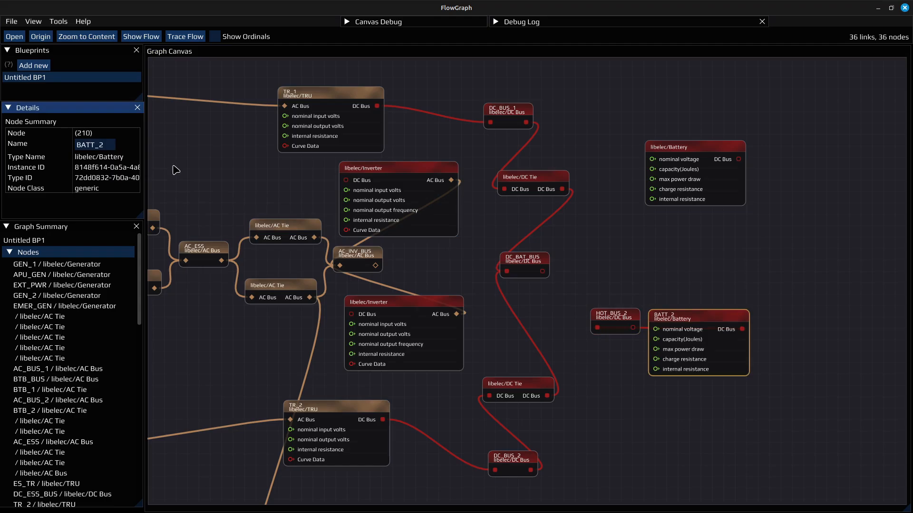
key("alt+Tab")
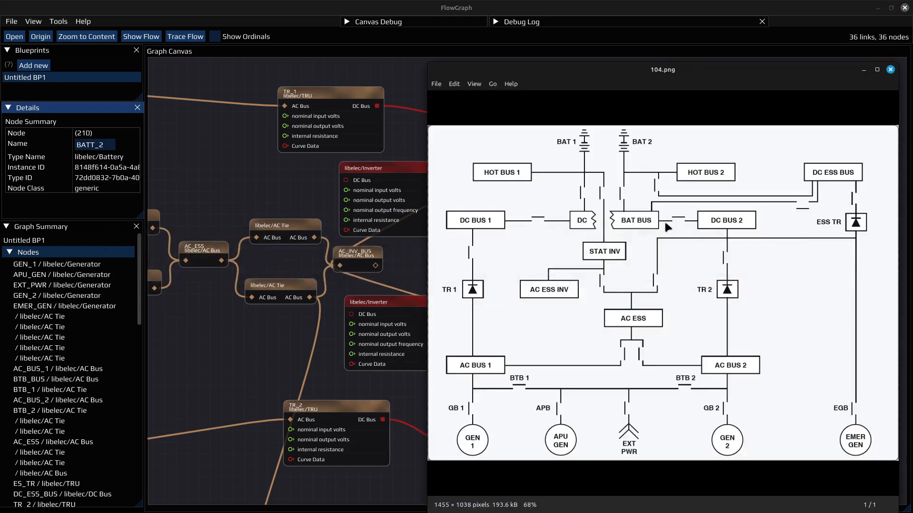
key("alt+Tab")
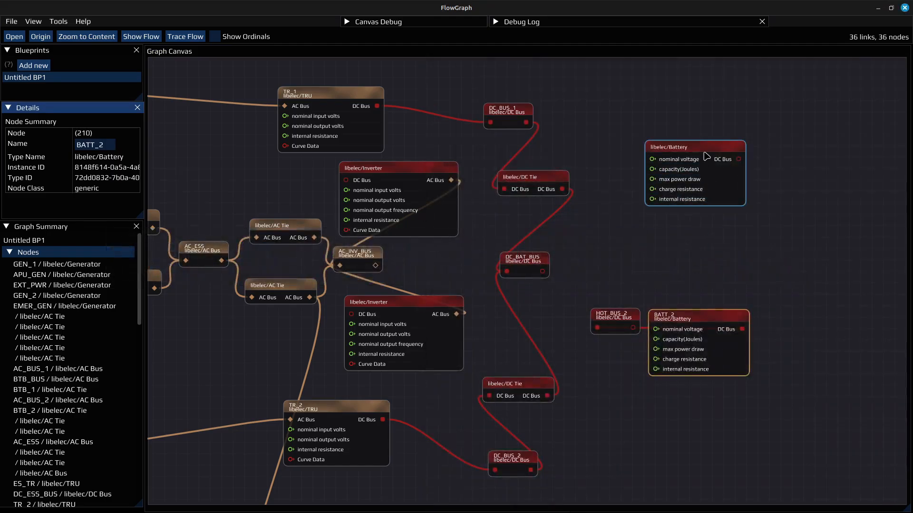
left_click(708, 157)
left_click(105, 142)
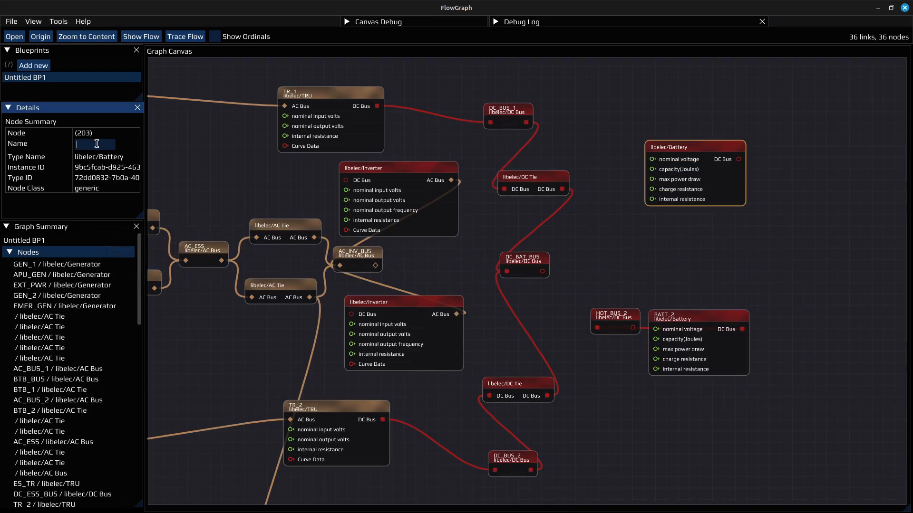
type("BATT_1")
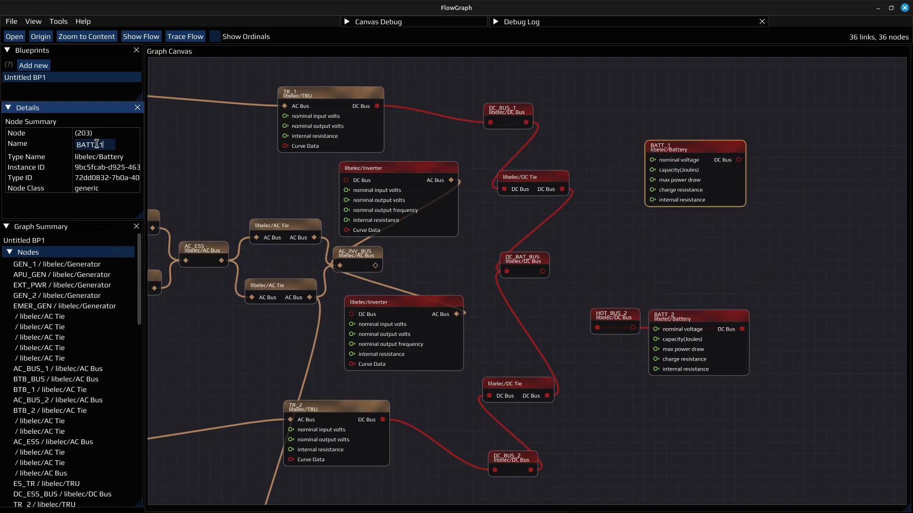
Step: Add a DC Bus named HOT_BUS_1 linked to BATT_1's output, and shift both batteries and hot buses farther from DC_BAT_BUS
left_click_drag(738, 159, 613, 159)
left_click(626, 190)
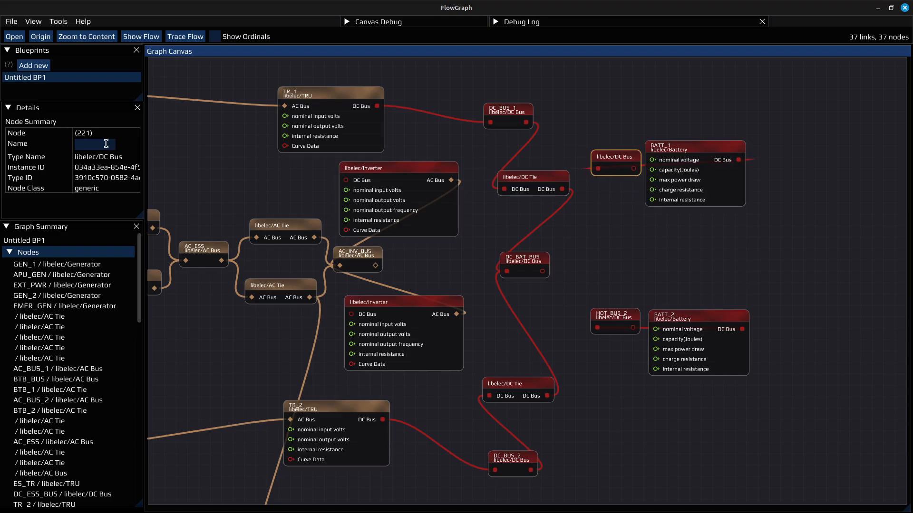
left_click(106, 143)
type("HOT_BUS_1")
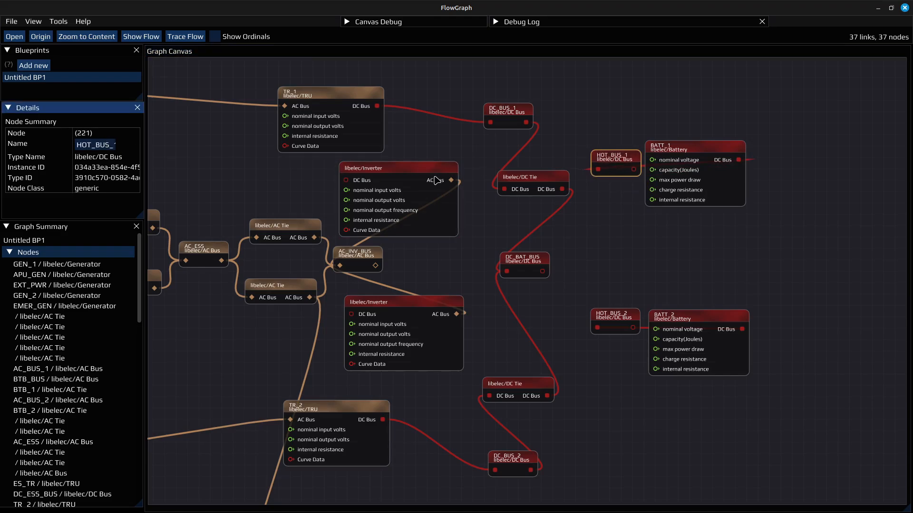
left_click_drag(592, 109, 738, 365)
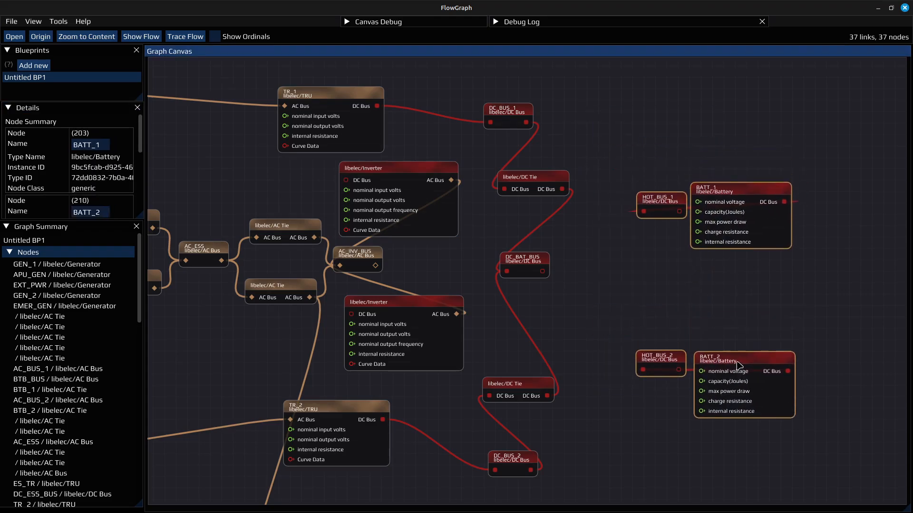
left_click(732, 304)
Step: Following the 104.png diagram, connect HOT_BUS_1 and HOT_BUS_2 to DC_BAT_BUS, each through its own new DC Tie
key("alt+Tab")
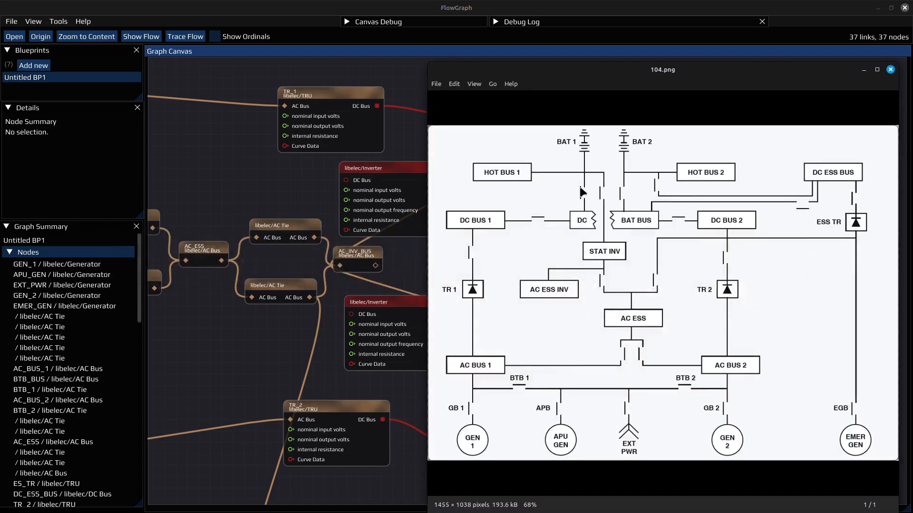
key("alt+Tab")
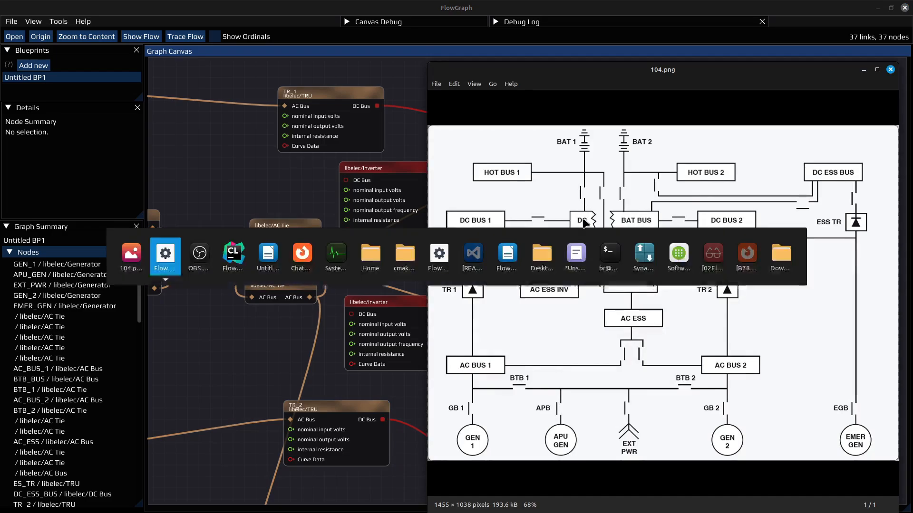
left_click_drag(678, 212, 588, 236)
mouse_move(605, 275)
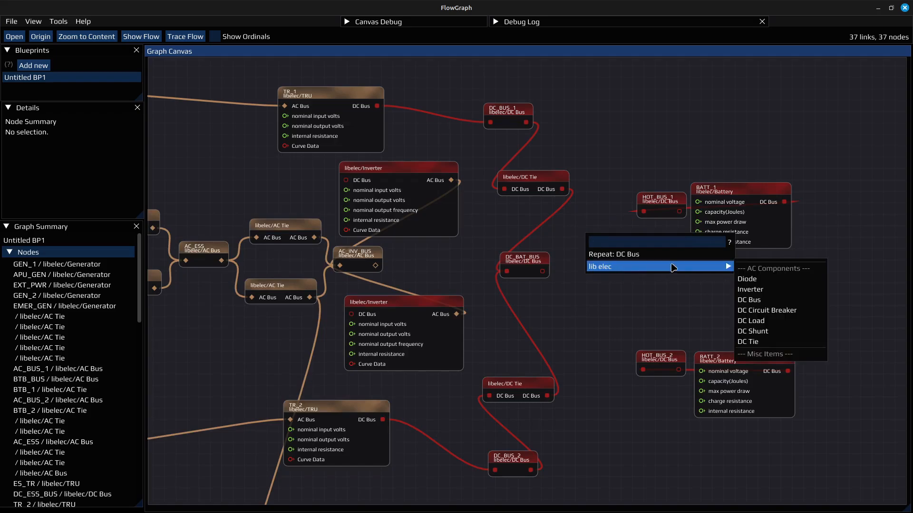
left_click(755, 342)
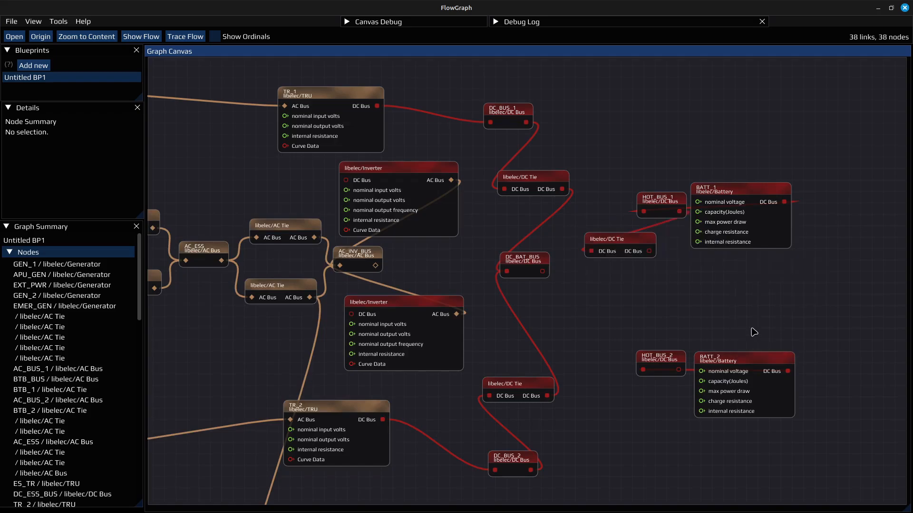
left_click_drag(649, 251, 507, 271)
left_click_drag(678, 369, 587, 314)
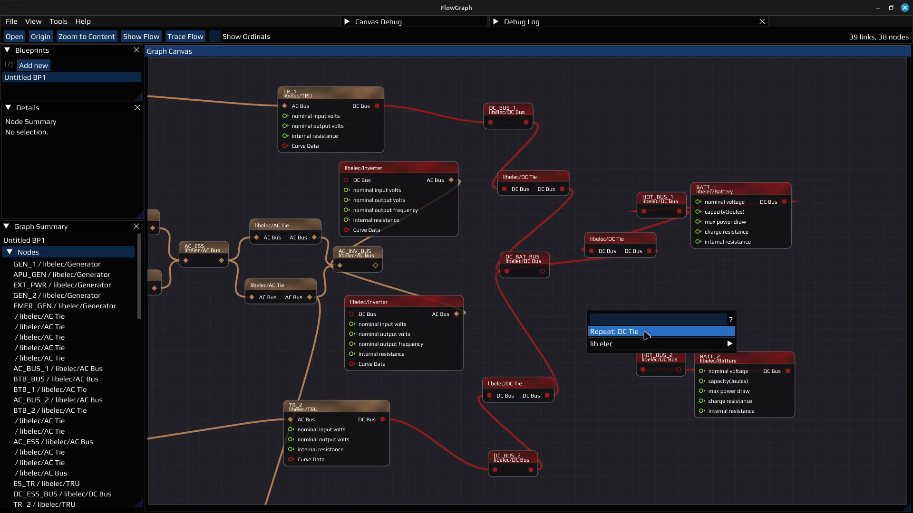
left_click(647, 336)
left_click_drag(508, 277, 506, 273)
Step: Check the 104.png diagram and move DC_BAT_BUS slightly away from the Inverters
key("alt+Tab")
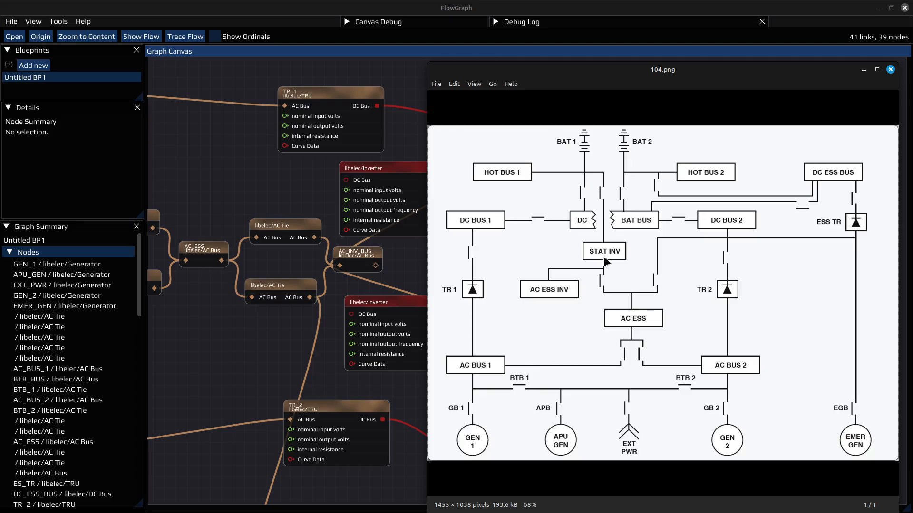
key("alt+Tab")
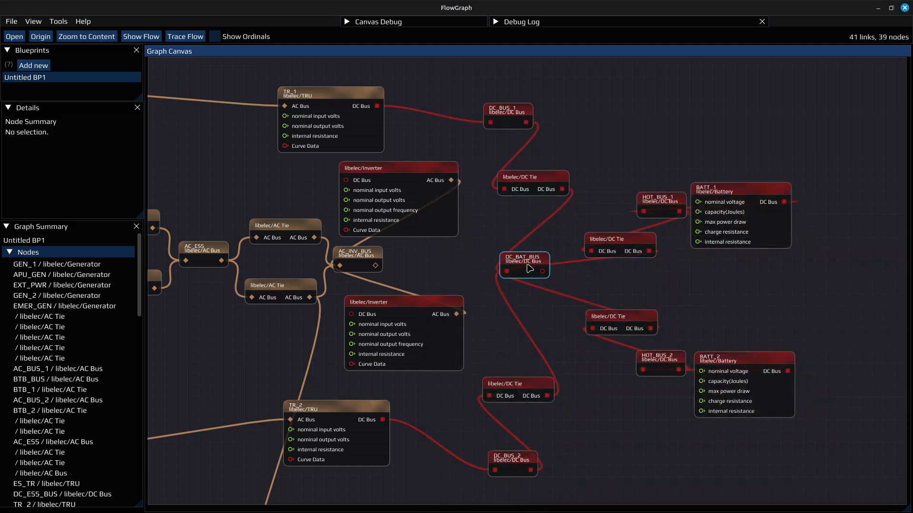
left_click_drag(531, 264, 550, 269)
Step: Following the 104.png diagram, add a DC Bus fed by HOT_BUS_1 between the two Inverters and name it DC_INV_BUS
key("alt+Tab")
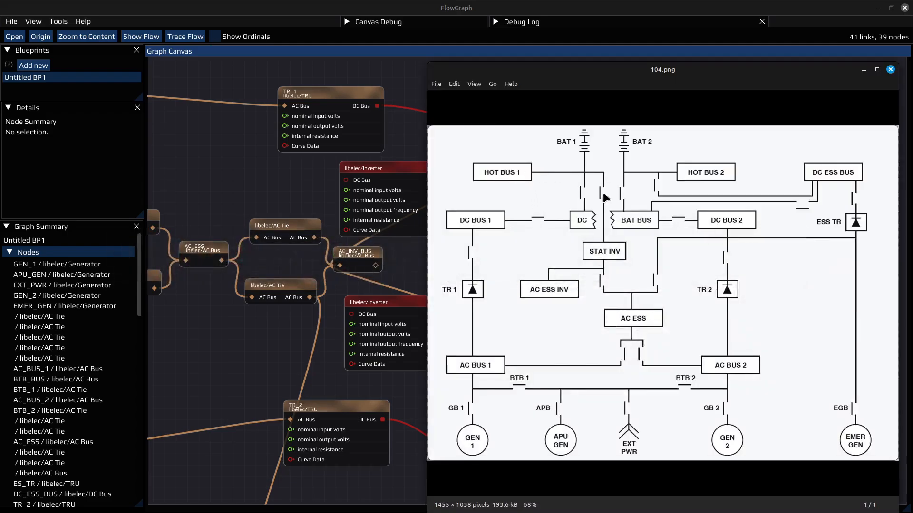
key("alt+Tab")
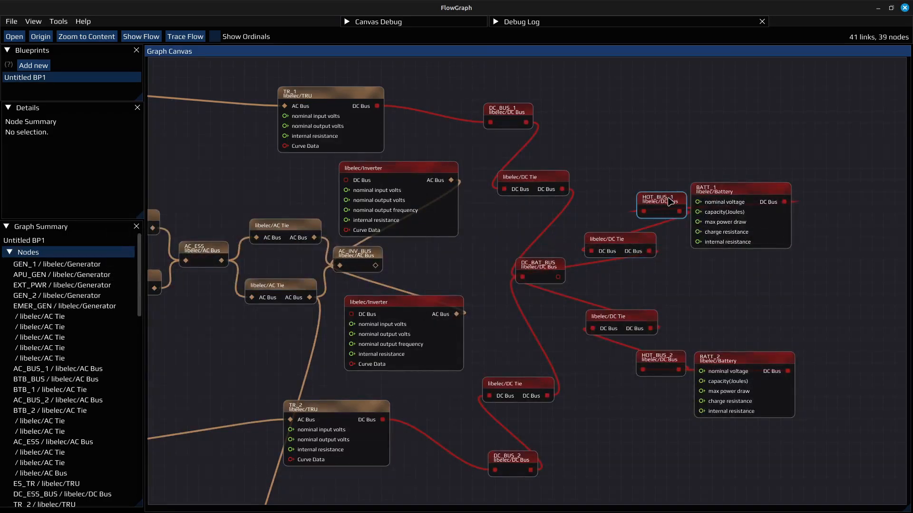
left_click_drag(606, 239, 434, 262)
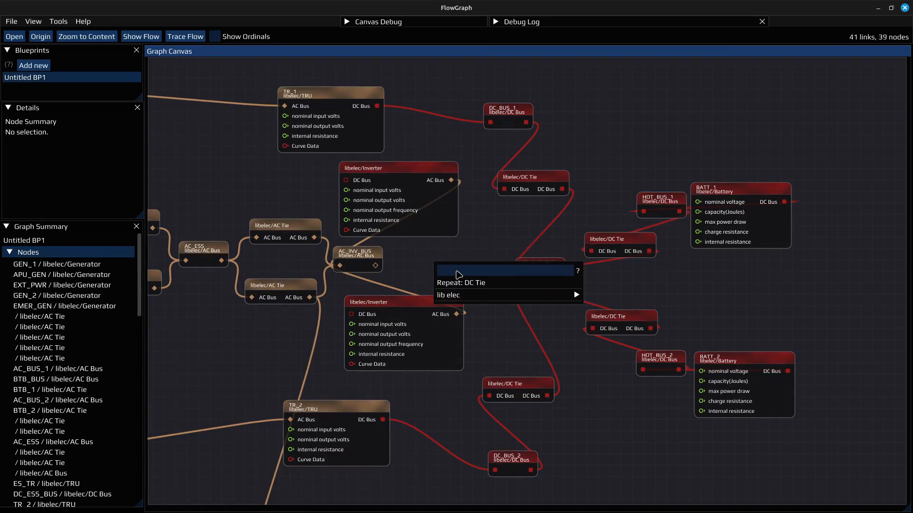
mouse_move(473, 296)
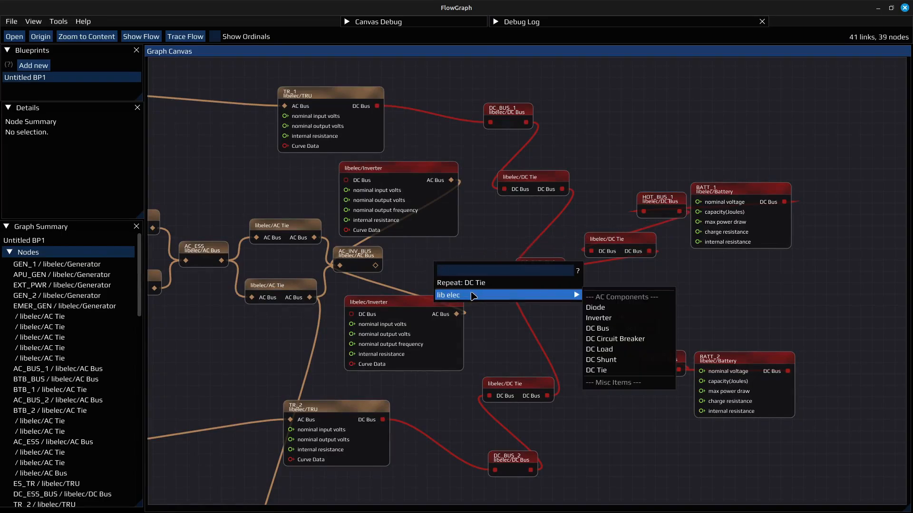
left_click(614, 331)
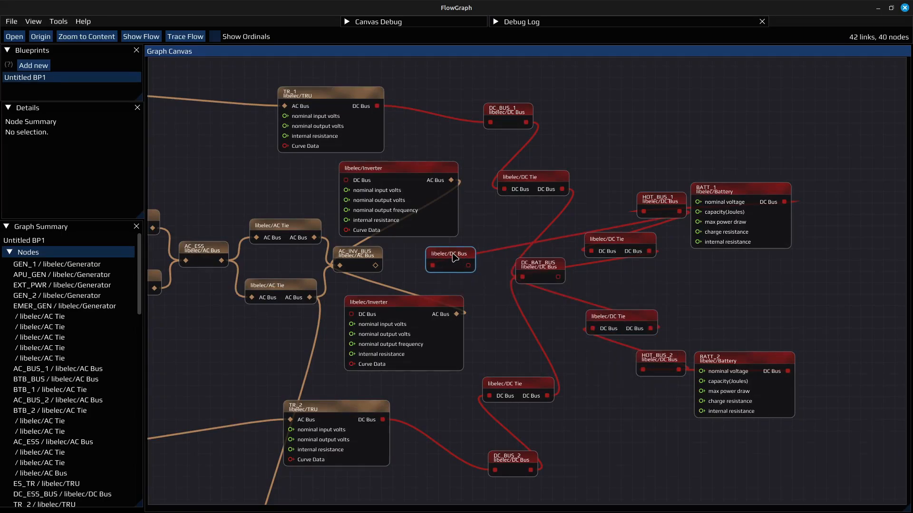
left_click(455, 257)
left_click(80, 146)
type("DC_")
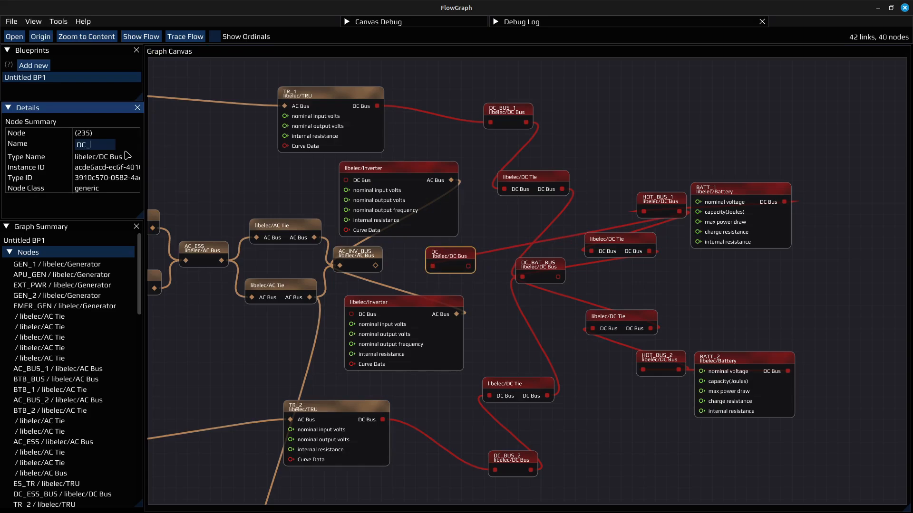
type("INV_BU")
Step: Link DC_INV_BUS to the DC Bus inputs of both Inverters and compare the graph with the 104.png diagram
left_click_drag(469, 267, 349, 181)
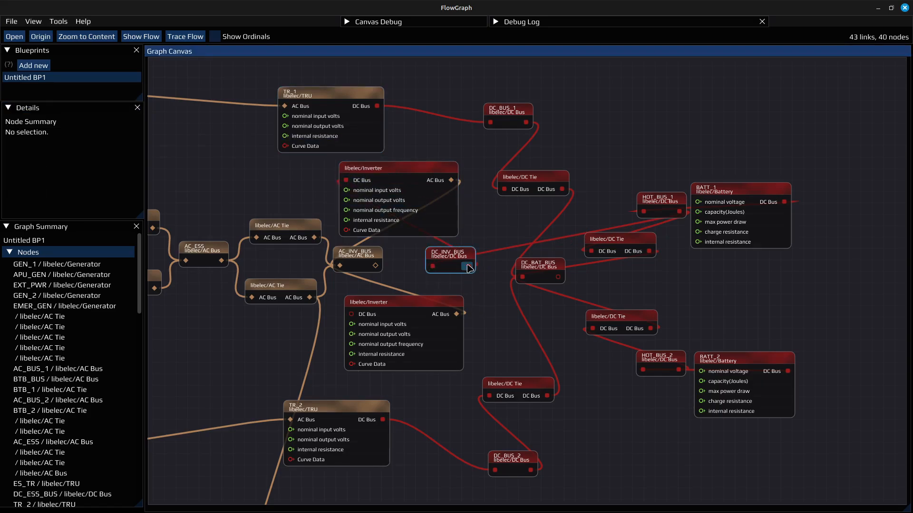
left_click_drag(342, 339, 351, 314)
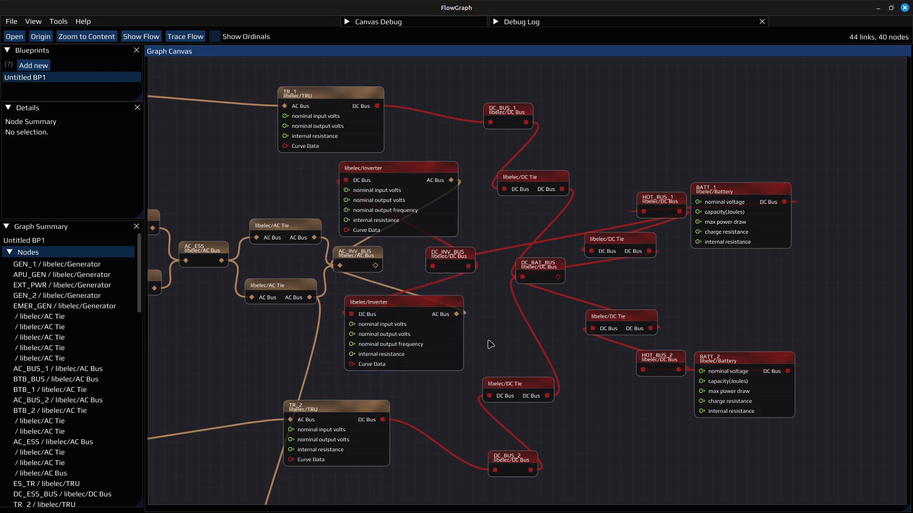
key("alt+Tab")
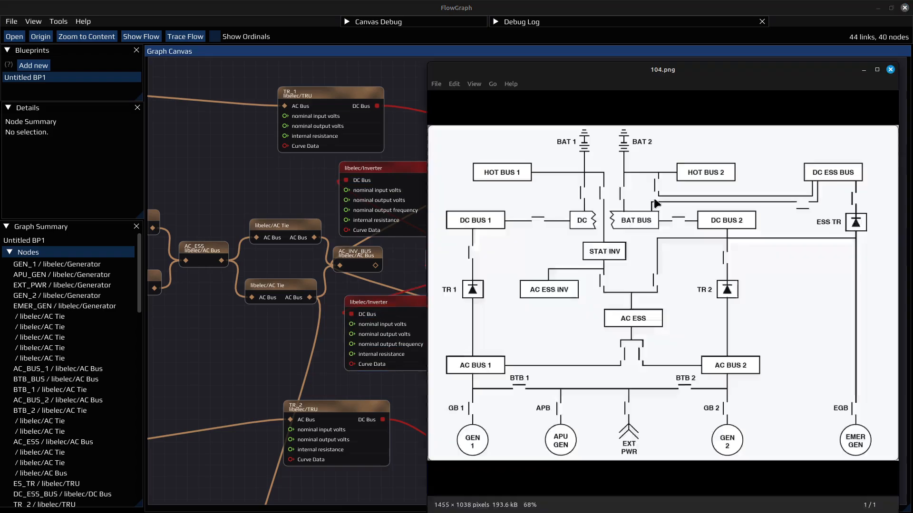
key("alt+Tab")
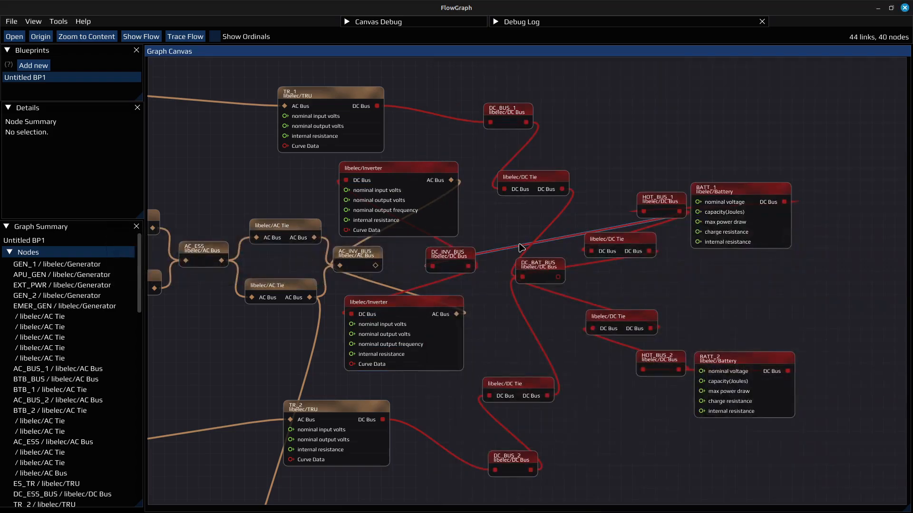
Step: Following the 104.png diagram, route HOT_BUS_1 to DC_INV_BUS through a new DC Tie and delete their direct link
key("alt+Tab")
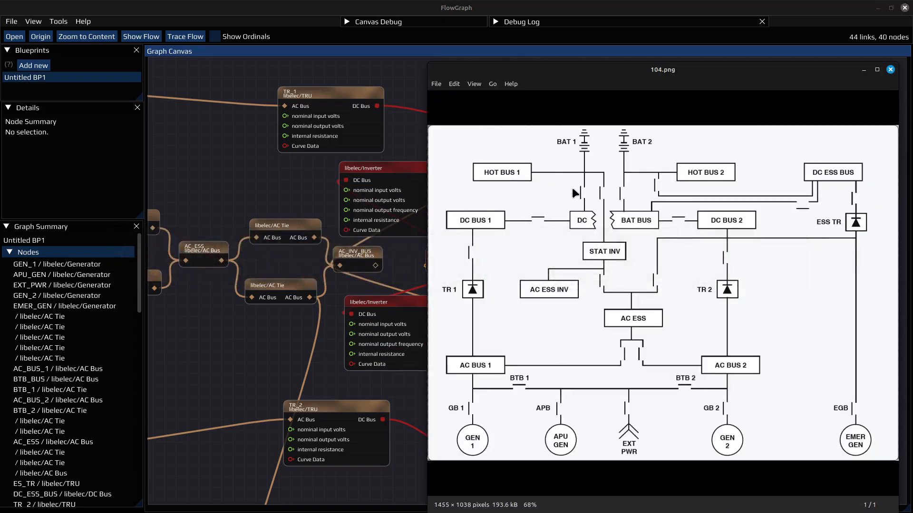
key("alt+Tab")
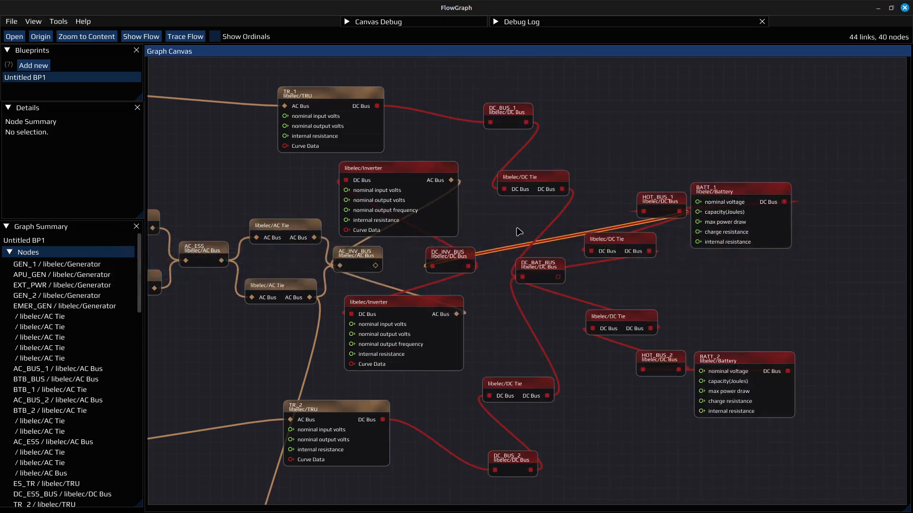
right_click(519, 231)
mouse_move(555, 267)
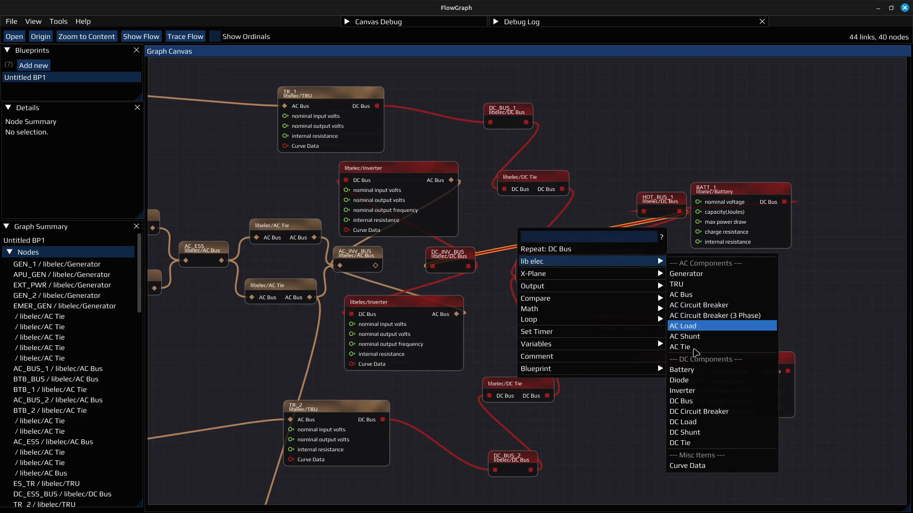
left_click(702, 443)
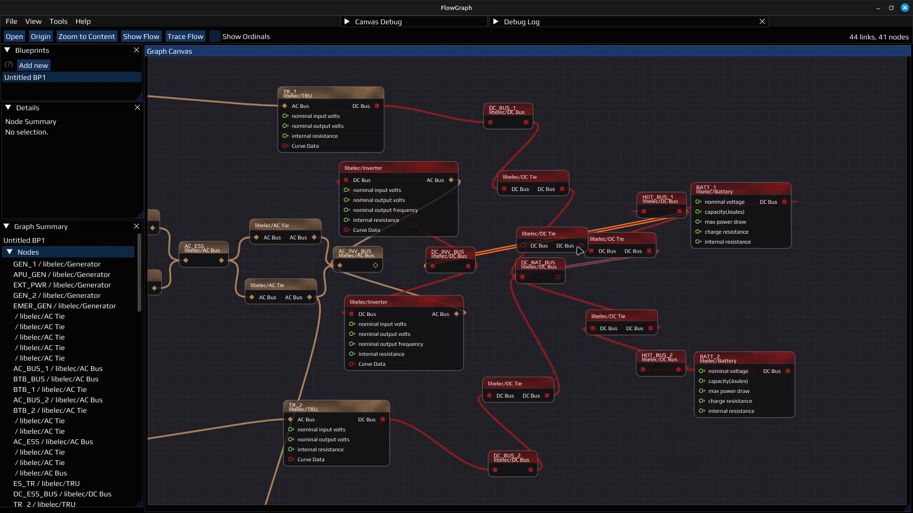
left_click_drag(567, 243, 549, 220)
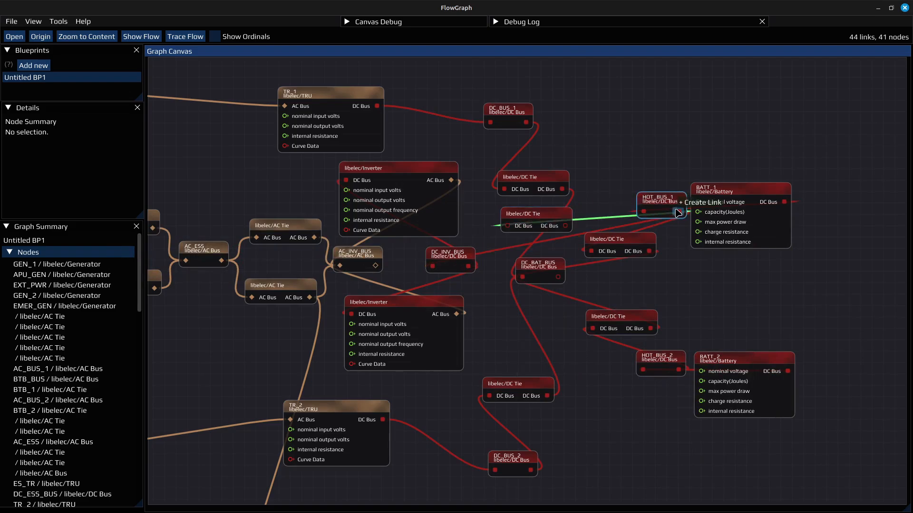
left_click_drag(565, 225, 431, 265)
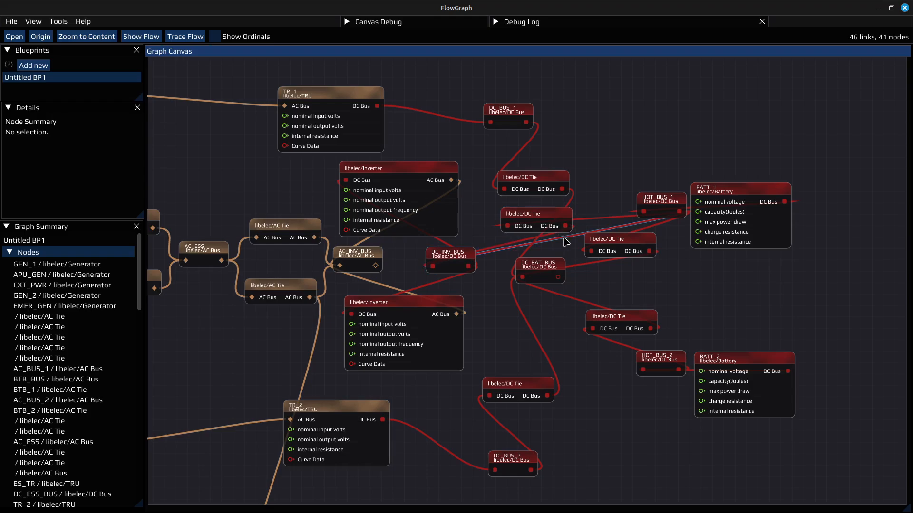
key("Delete")
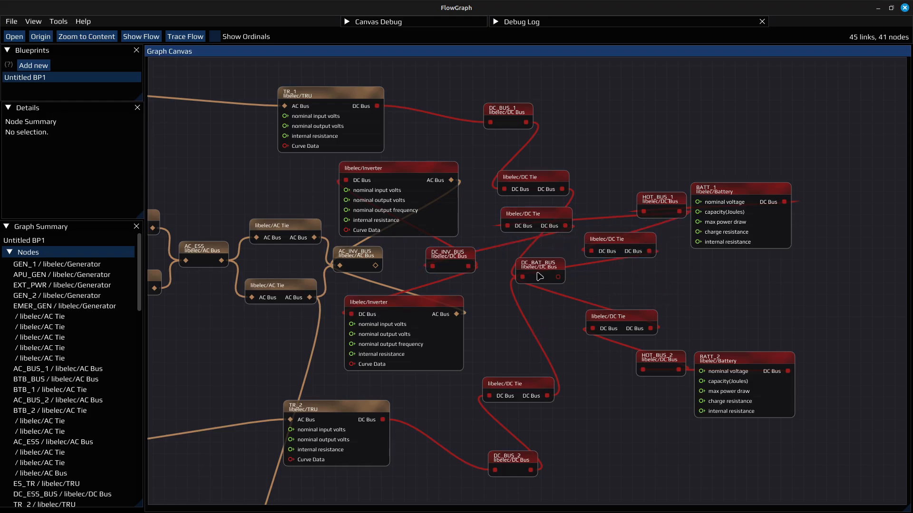
Step: Spread out the DC side by moving DC_BAT_BUS, its ties, the hot buses and batteries away from DC_INV_BUS and its DC Tie
left_click_drag(541, 222, 511, 227)
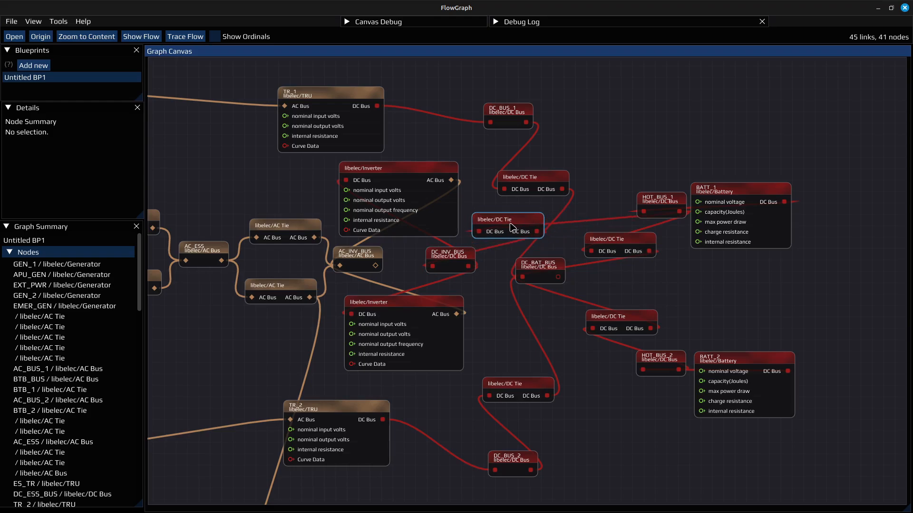
left_click_drag(550, 144, 580, 418)
left_click_drag(561, 272, 583, 283)
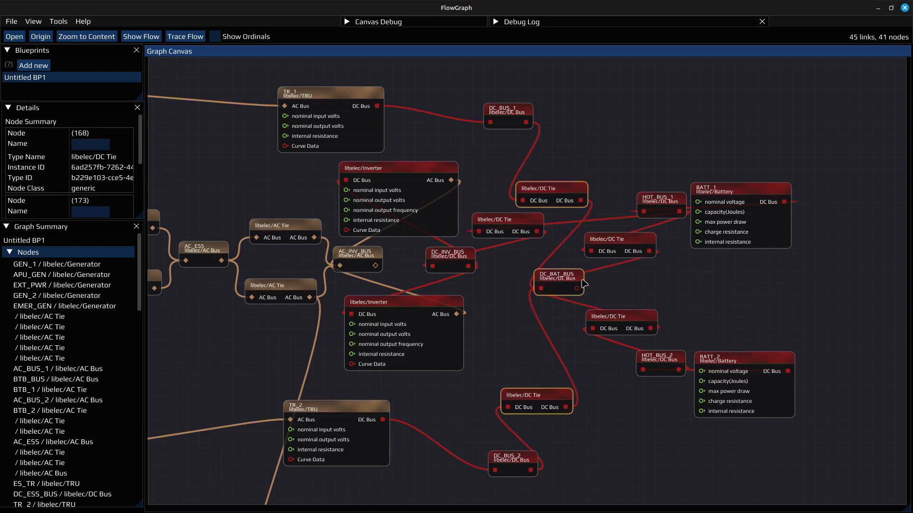
left_click(610, 158)
left_click_drag(562, 129, 826, 479)
left_click_drag(569, 279, 642, 273)
left_click(523, 256)
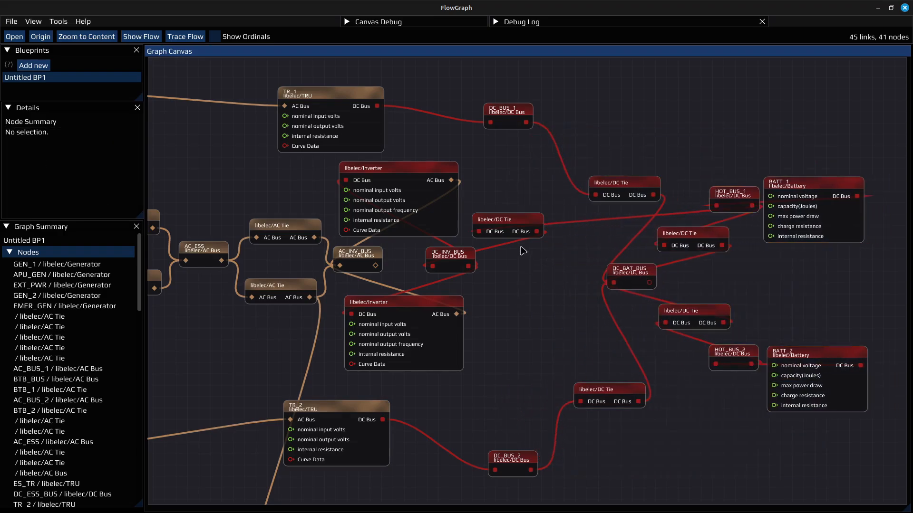
left_click_drag(521, 219, 538, 232)
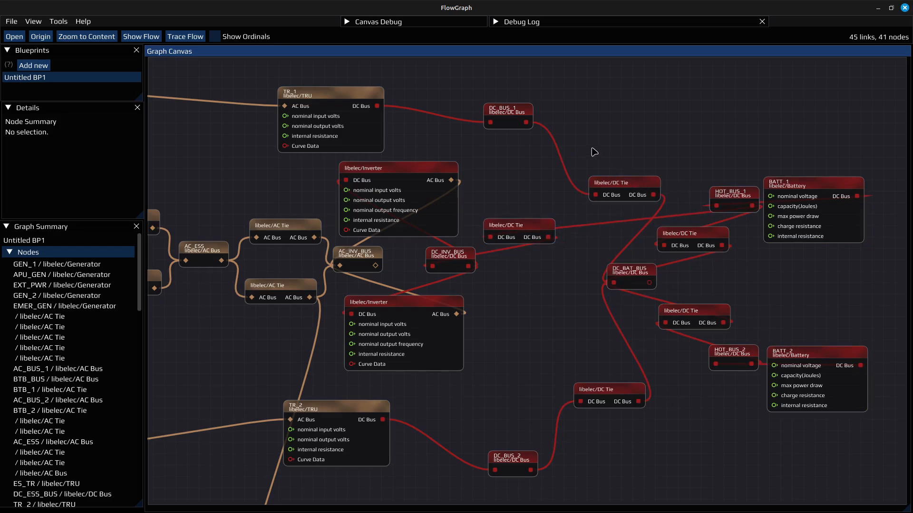
Step: Reposition HOT_BUS_1 and the two DC Ties between DC_BAT_BUS and the hot buses so their links are easier to follow
left_click_drag(708, 235, 723, 244)
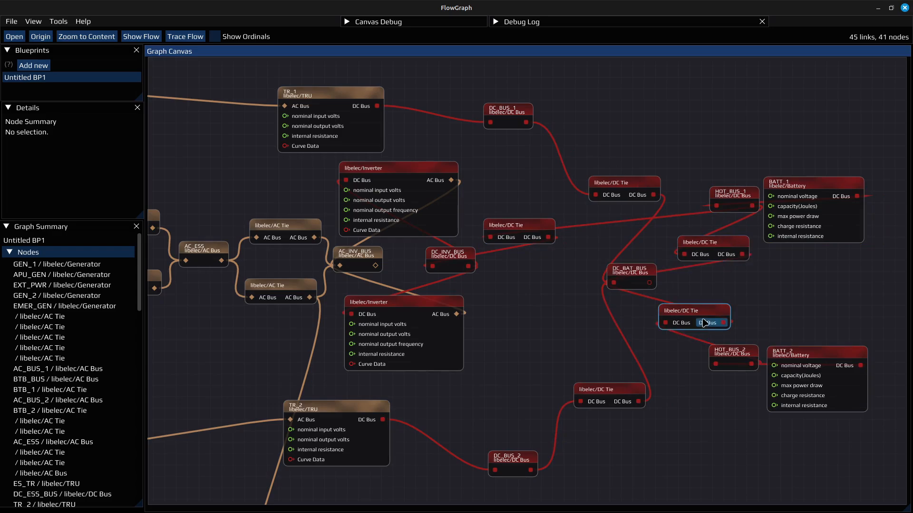
mouse_move(717, 321)
left_mouse_down()
mouse_move(729, 321)
mouse_move(719, 332)
left_mouse_up()
left_click_drag(736, 251, 736, 239)
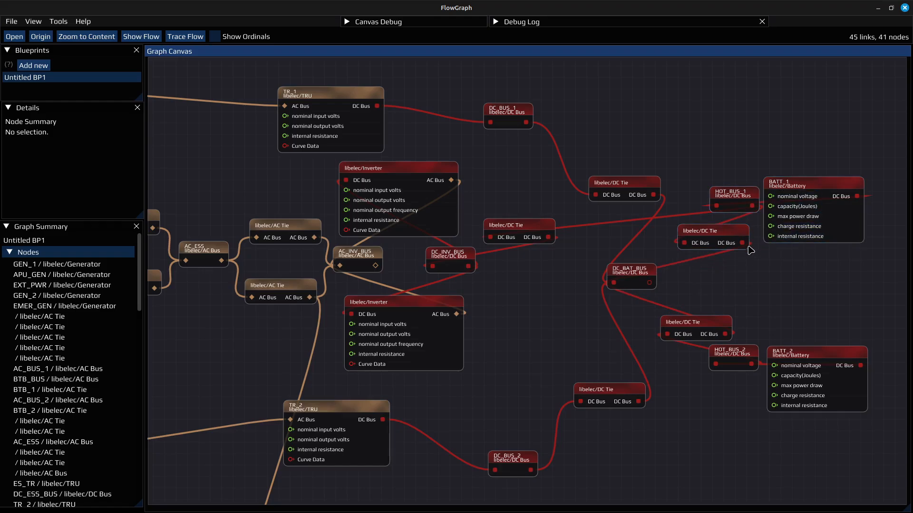
left_click_drag(736, 240, 736, 257)
left_click_drag(739, 196, 740, 221)
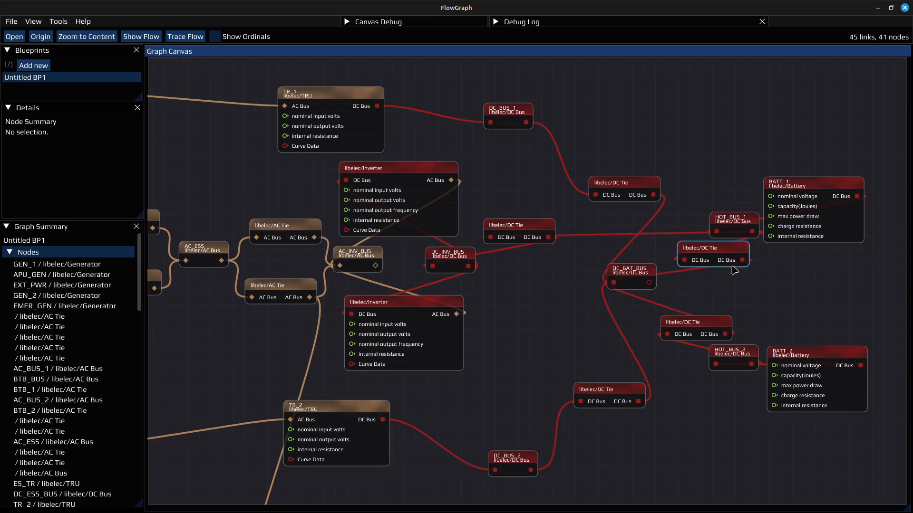
Step: Check the DC ESS BUS connections in the 104.png diagram and move DC_ESS_BUS farther away from ES_TR
left_click_drag(789, 301, 702, 291)
key("alt+Tab")
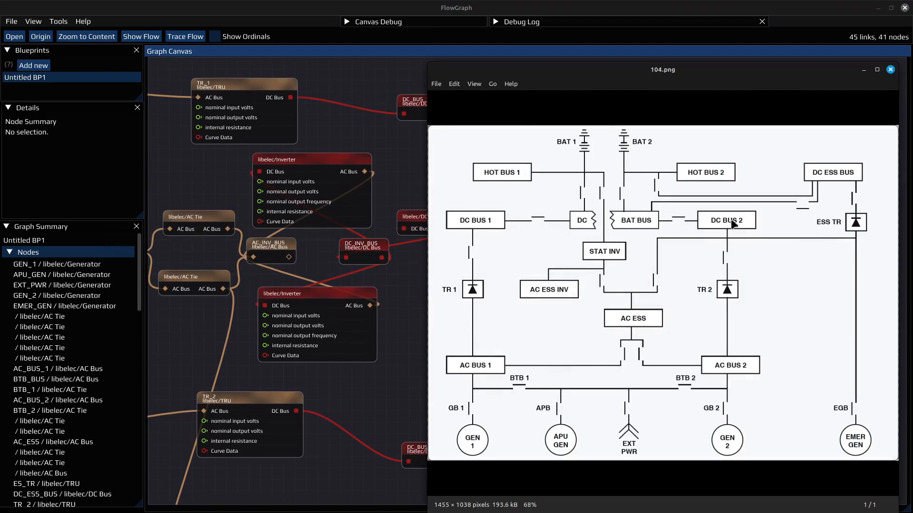
key("alt+Tab")
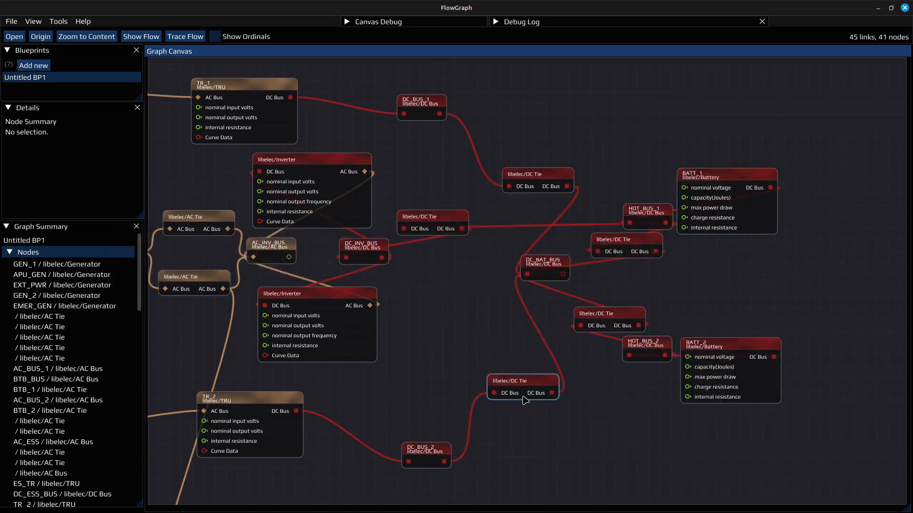
key("alt+Tab")
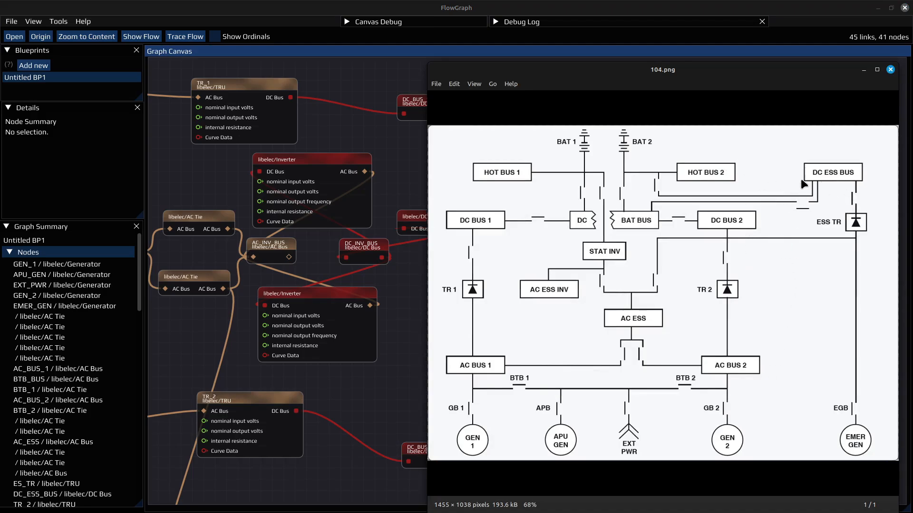
key("alt+Tab")
left_click_drag(569, 467, 519, 296)
left_click_drag(413, 426, 562, 415)
Step: Following the 104.png diagram, link DC_ESS_BUS to DC_BAT_BUS through a new DC Tie and shift both new tie and DC_ESS_BUS closer to ES_TR
key("alt+Tab")
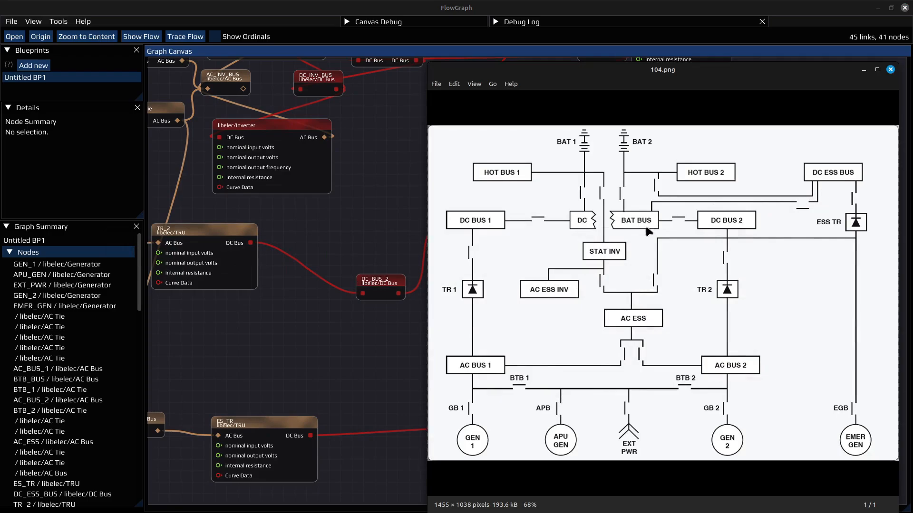
key("alt+Tab")
left_click_drag(551, 425, 511, 385)
left_click(546, 404)
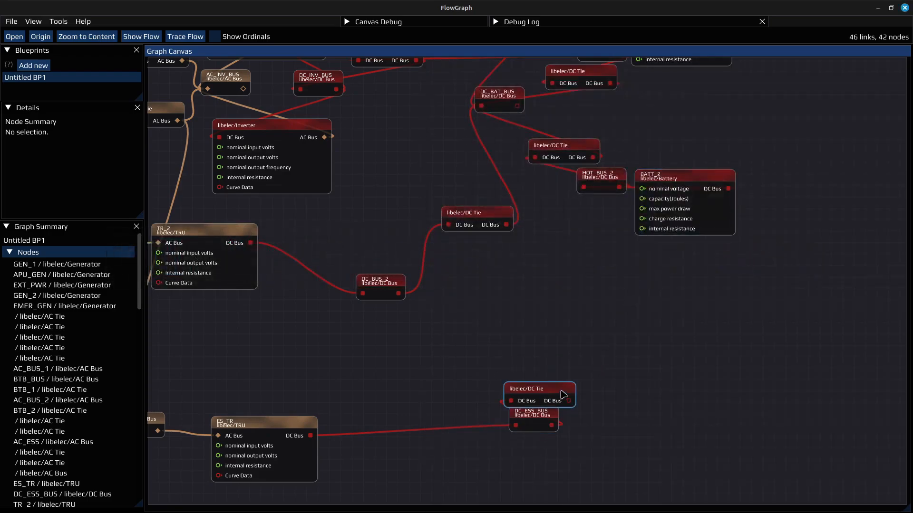
left_click_drag(568, 380, 481, 106)
left_click_drag(484, 341, 597, 477)
left_click_drag(552, 372, 463, 387)
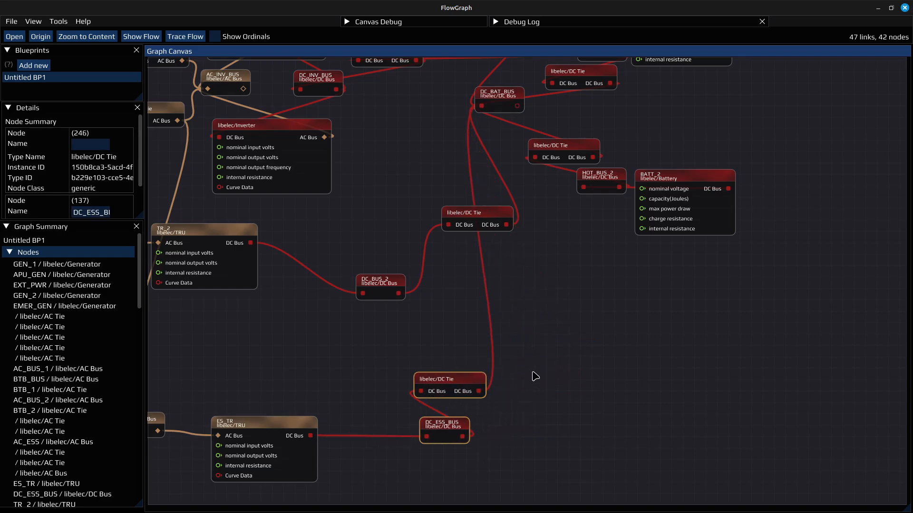
Step: Following the 104.png diagram, link DC_ESS_BUS to HOT_BUS_2 through a new DC Tie placed just below HOT_BUS_2
key("alt+Tab")
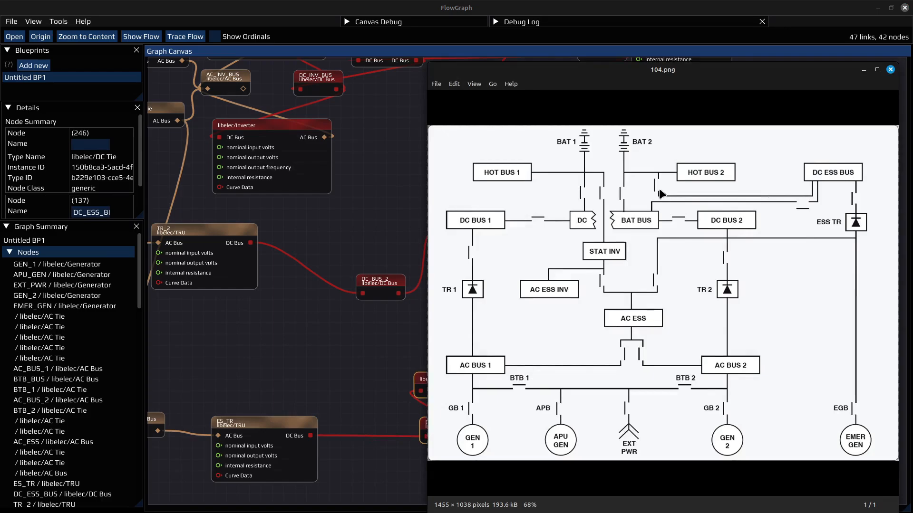
key("alt+Tab")
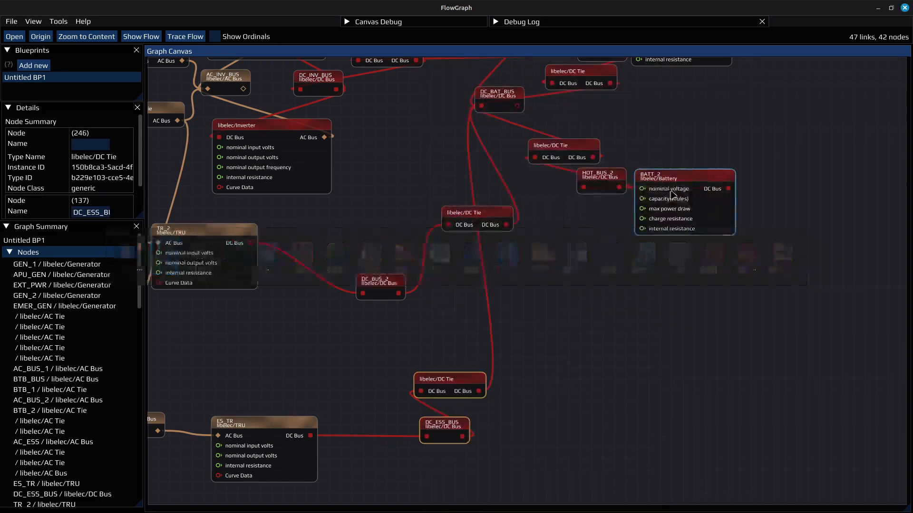
left_click_drag(462, 437, 550, 259)
left_click(574, 281)
left_click_drag(615, 277, 583, 187)
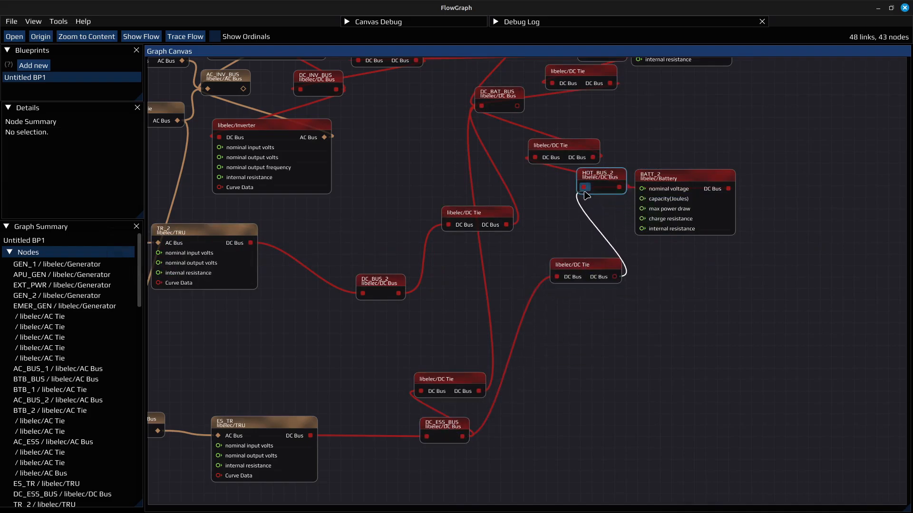
left_click_drag(592, 264, 593, 235)
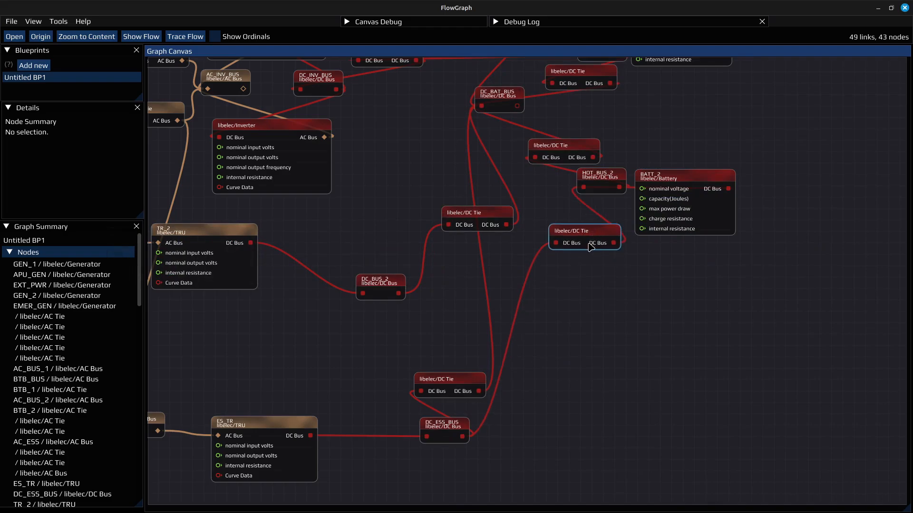
Step: Review the whole node graph and compare it with the 104.png diagram
scroll(552, 397, "down", 3)
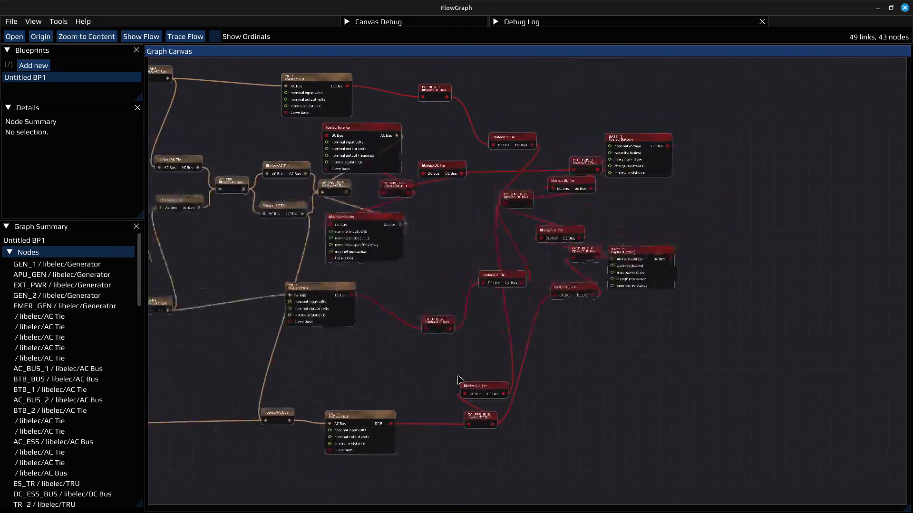
scroll(646, 384, "down", 3)
scroll(626, 389, "up", 5)
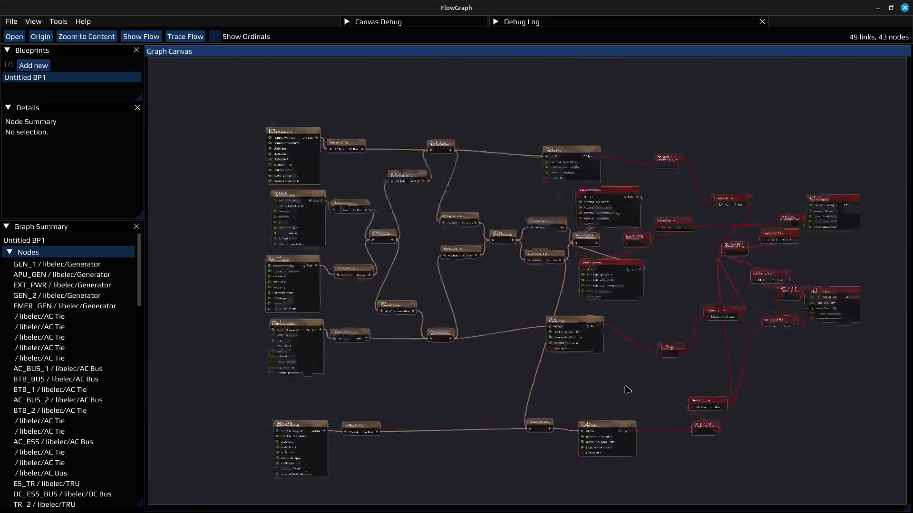
left_click_drag(576, 379, 588, 382)
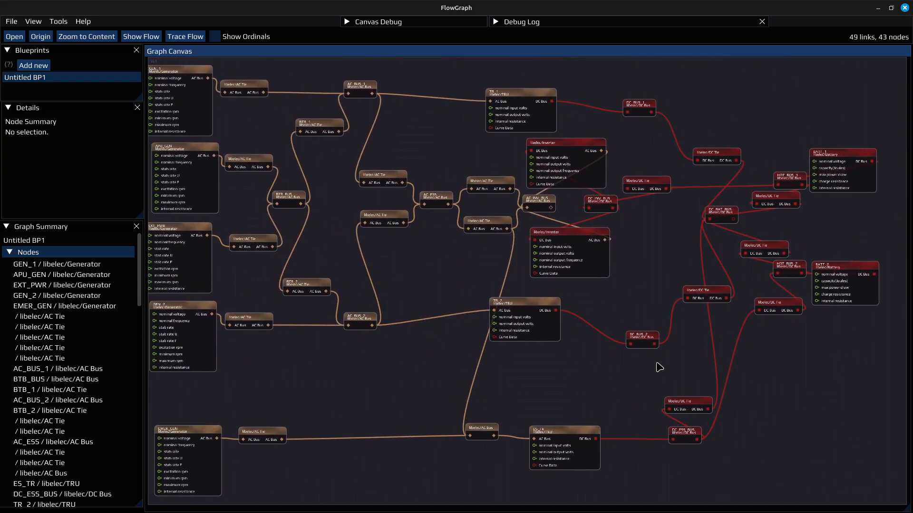
key("alt+Tab")
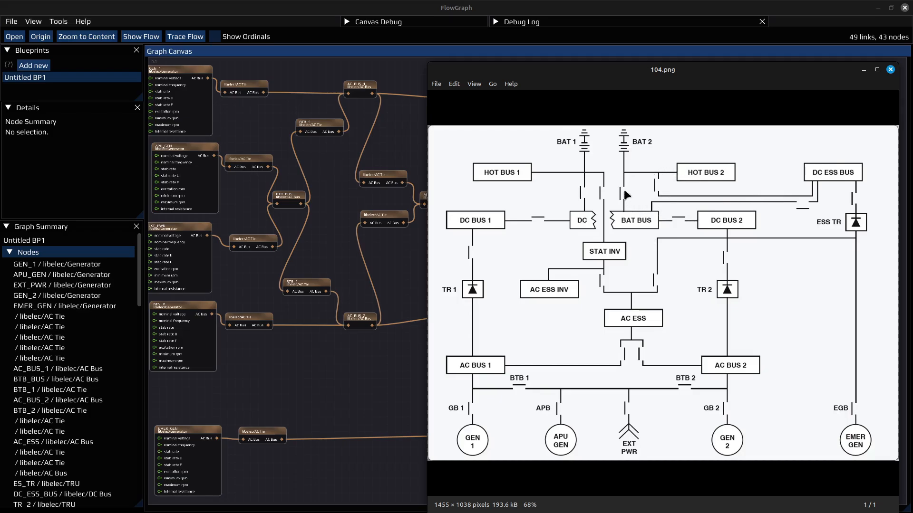
key("alt+Tab")
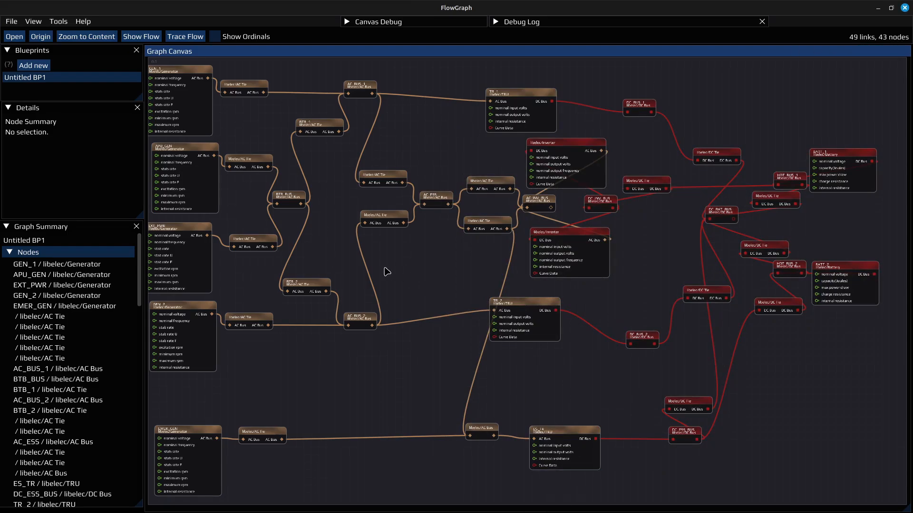
Step: Export the blueprint in the X-Plane / lib elec format
left_click(11, 21)
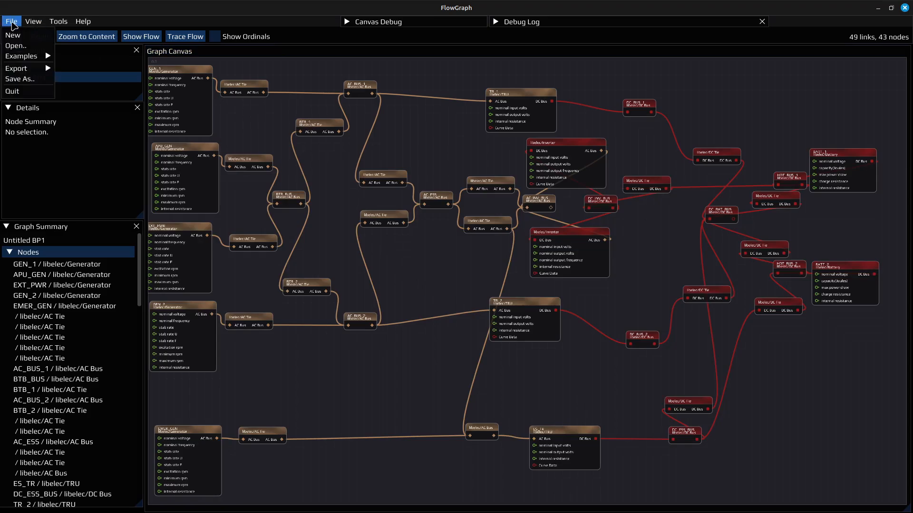
mouse_move(27, 69)
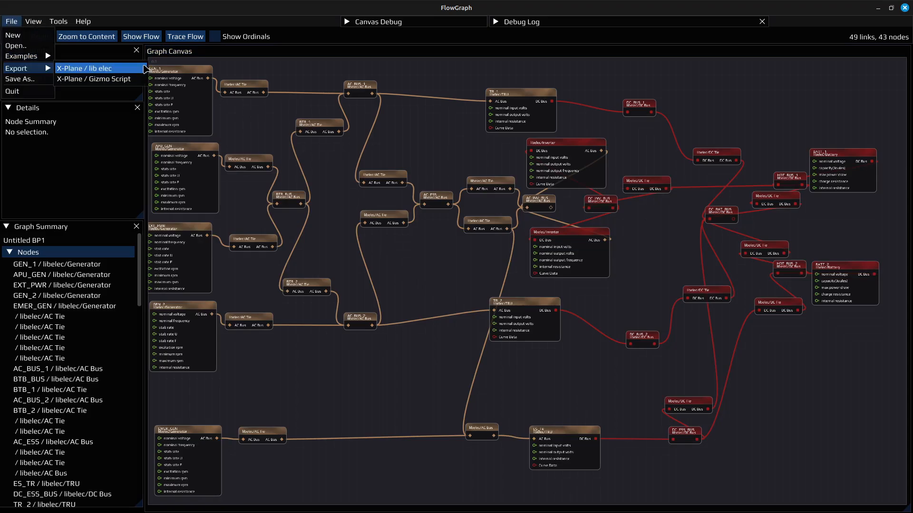
left_click(130, 71)
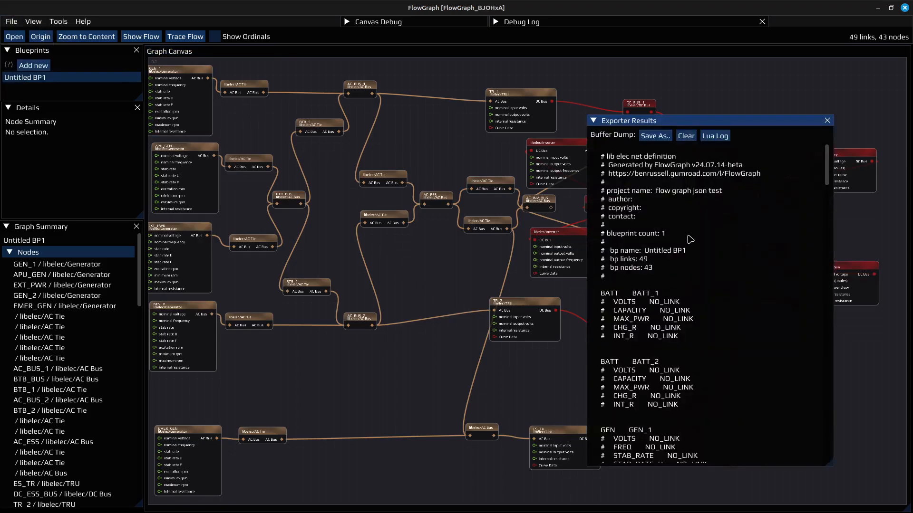
Step: Read through the exported lib elec net definition, from the batteries and generators to the DC bus endpoints
scroll(636, 201, "down", 5)
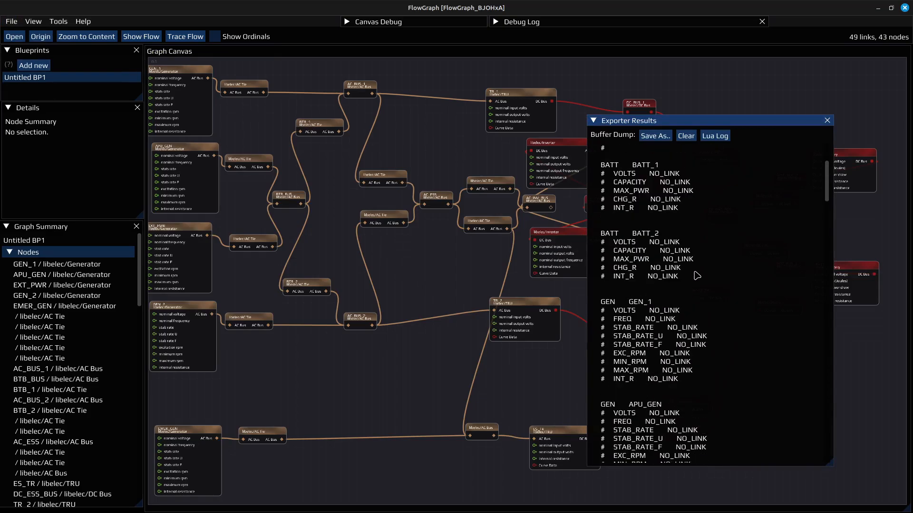
scroll(695, 280, "down", 5)
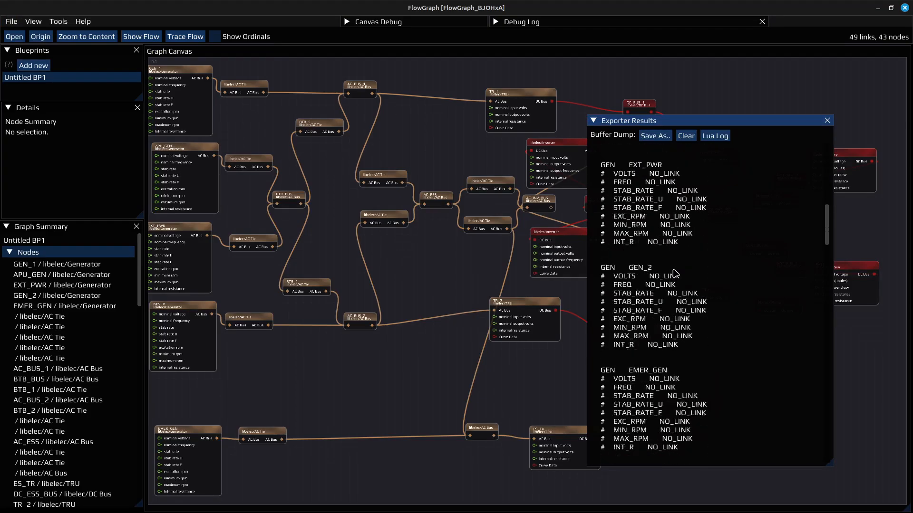
scroll(675, 273, "down", 6)
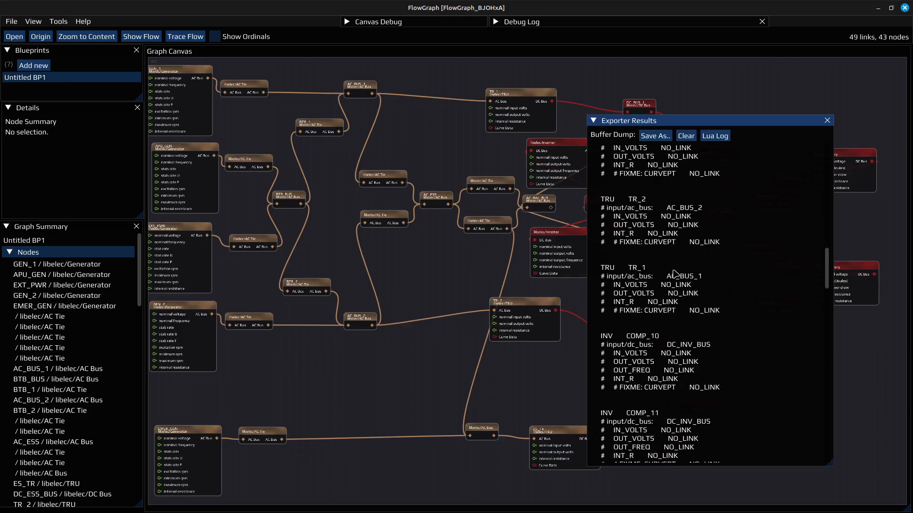
scroll(675, 273, "down", 10)
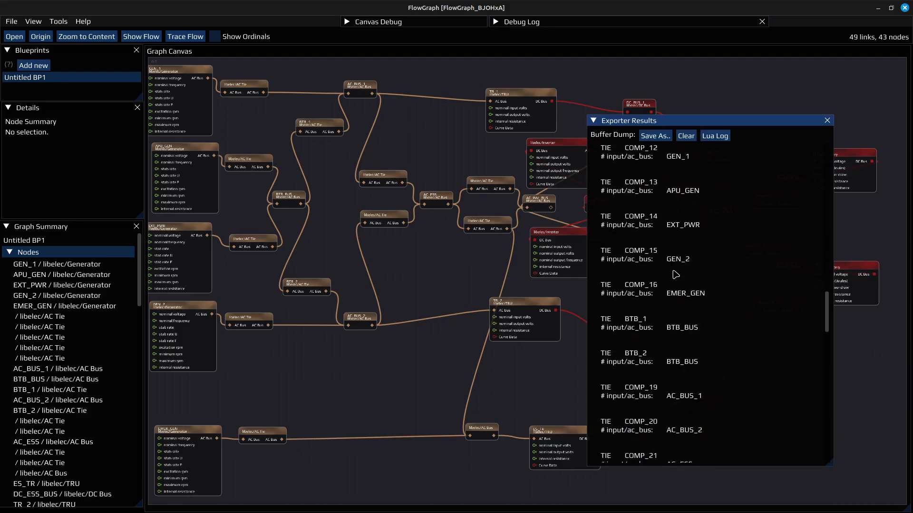
scroll(675, 275, "down", 12)
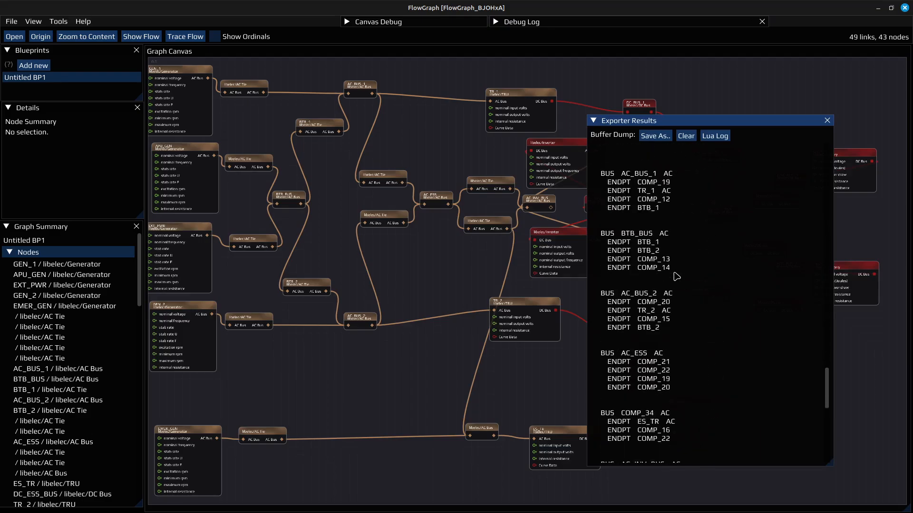
scroll(676, 277, "down", 8)
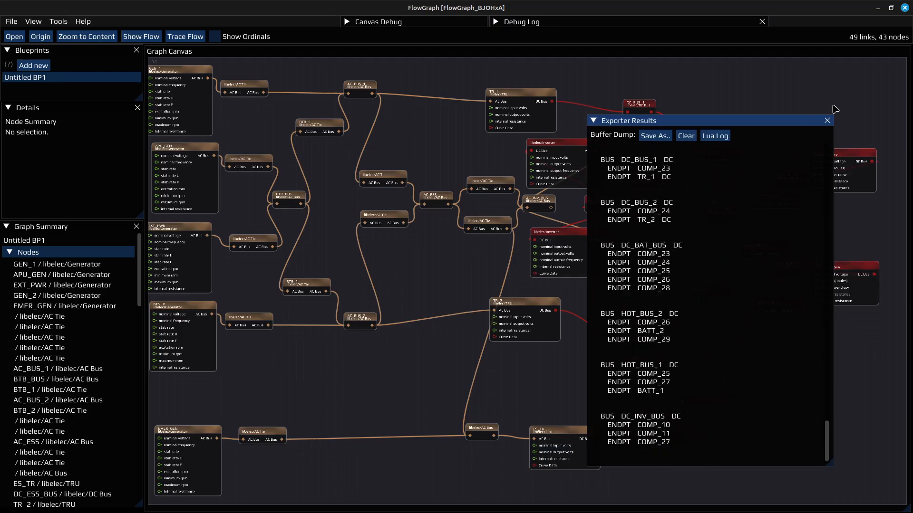